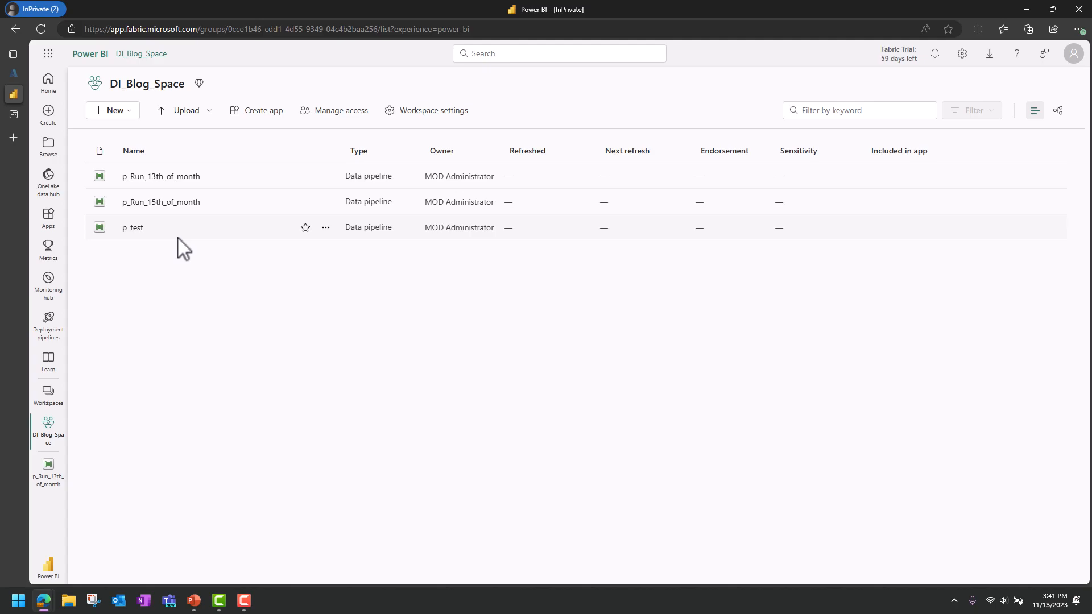
Step: Create a new data pipeline named p_Scheduler in the DI_Blog_Space workspace
left_click(137, 130)
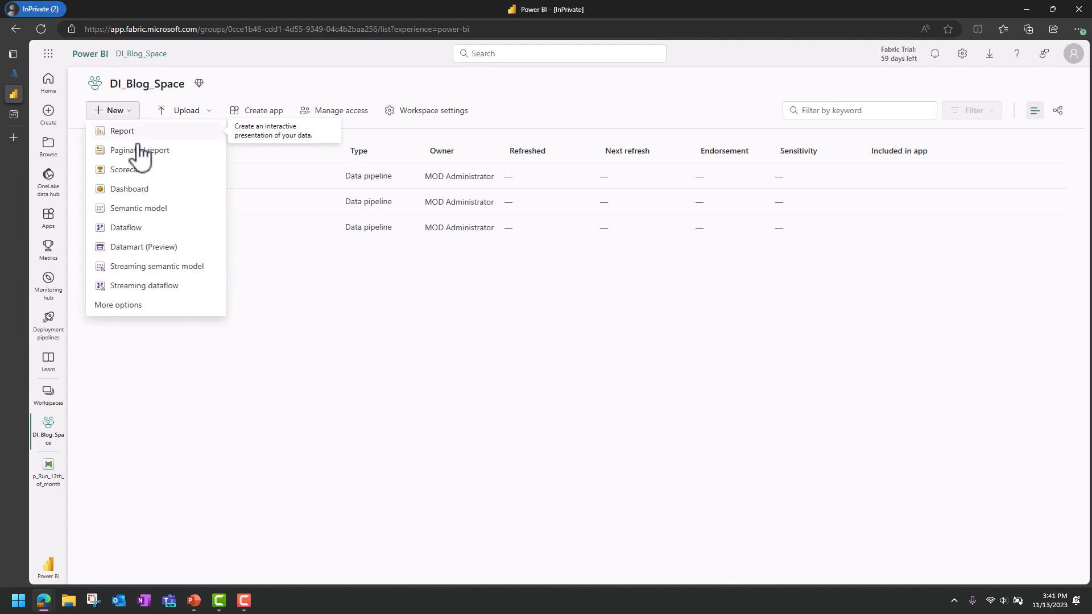
left_click(137, 312)
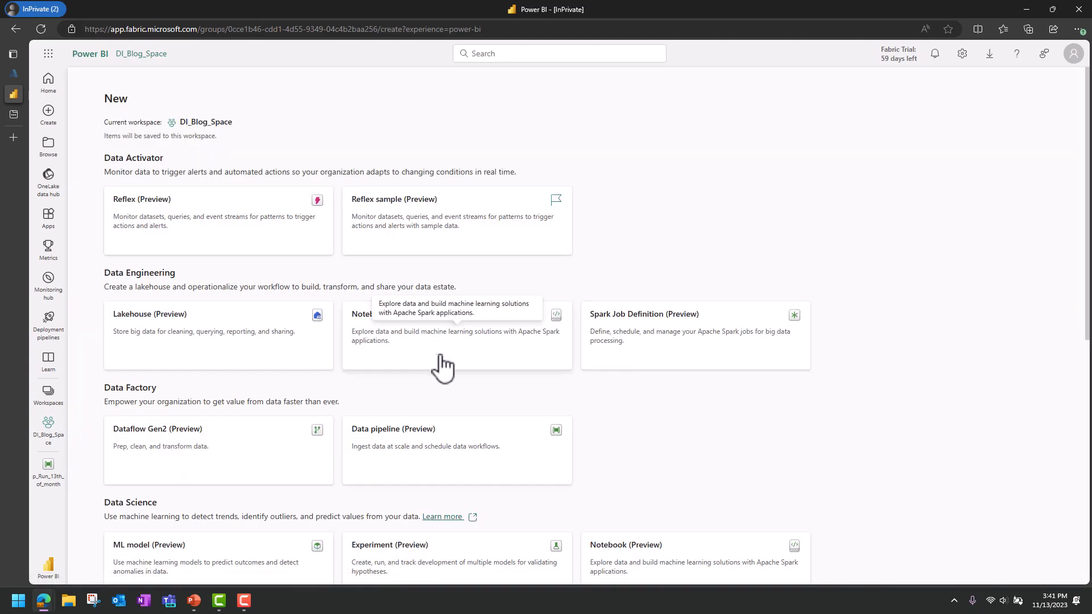
left_click(398, 447)
left_click_drag(530, 296, 477, 296)
key("BackSpace")
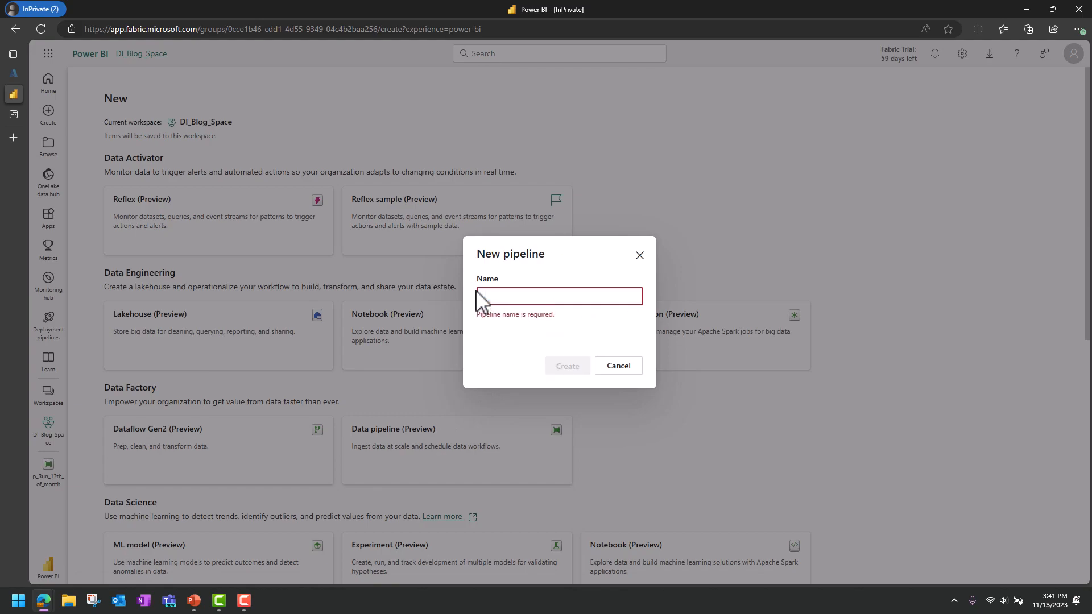
type("p_Schedule")
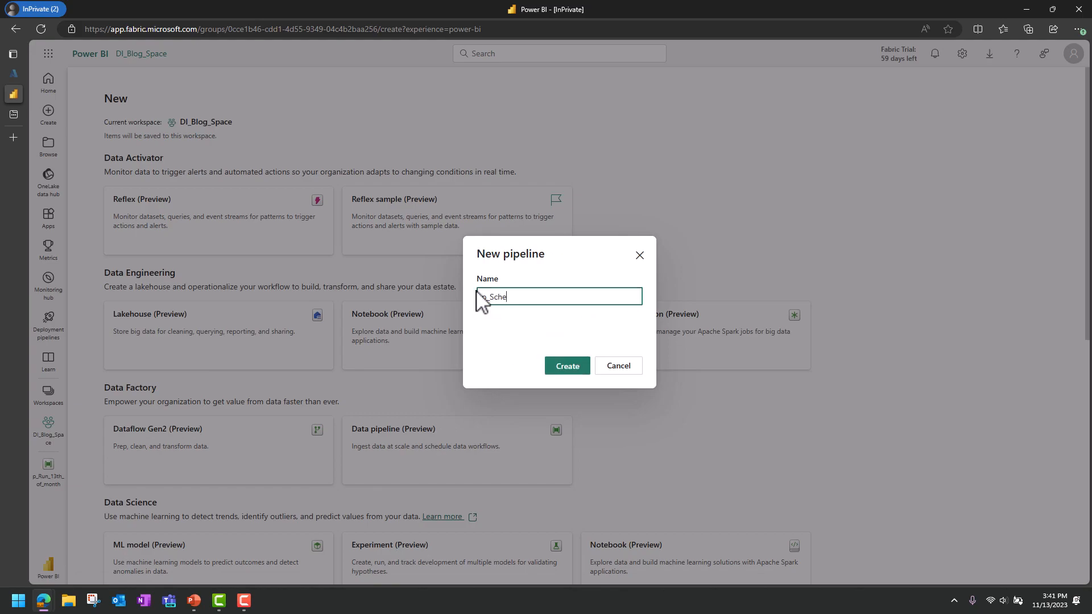
type("r")
left_click(556, 366)
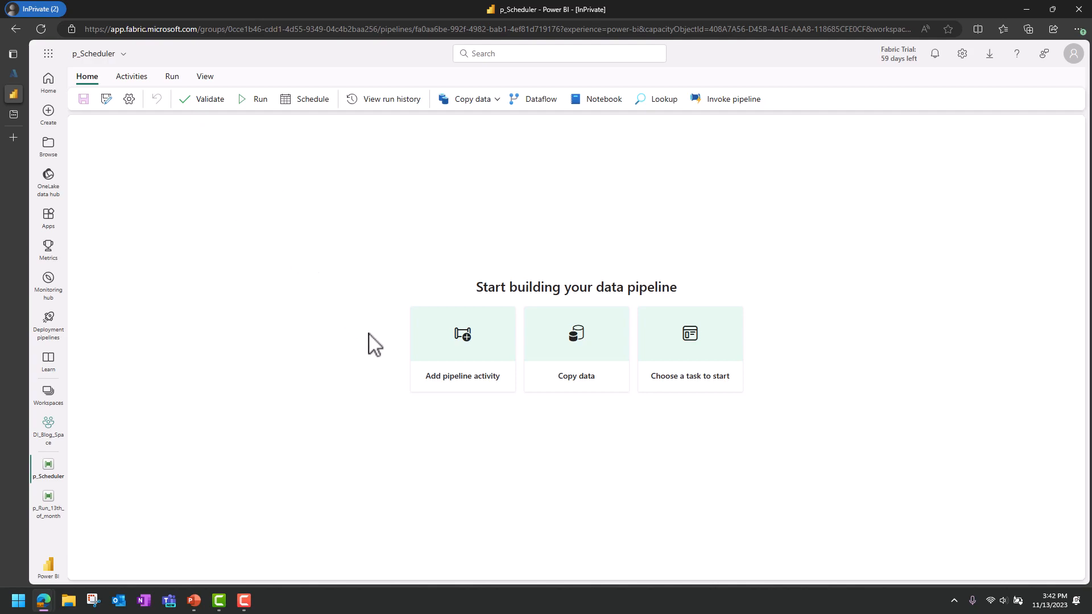
Step: Add a Set variable activity to the pipeline canvas and name it Set v_CurrentDate
left_click(475, 360)
type("se")
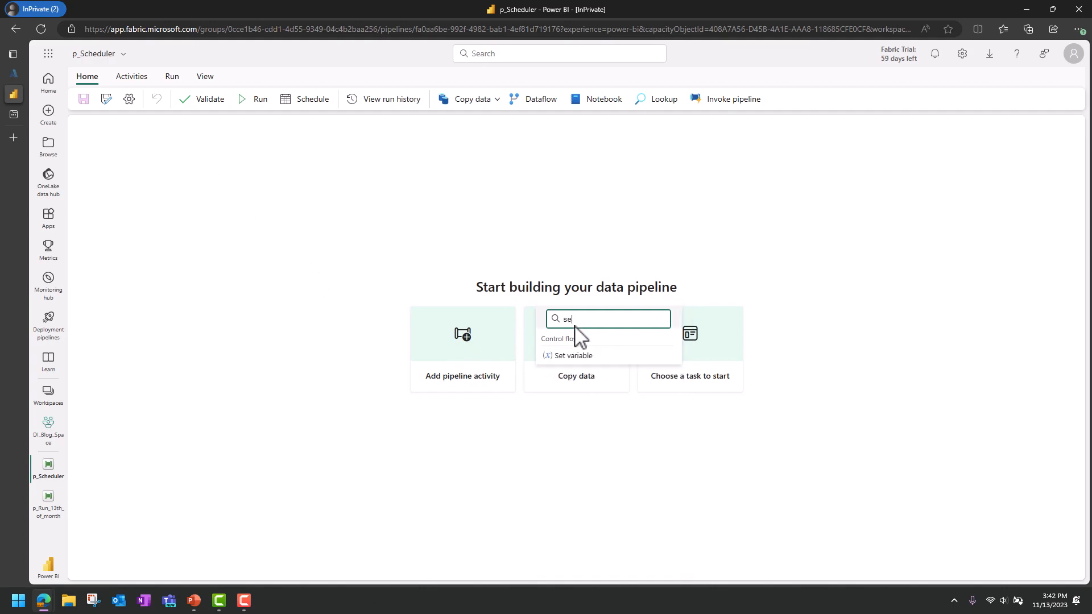
left_click(573, 356)
left_click_drag(203, 224, 312, 210)
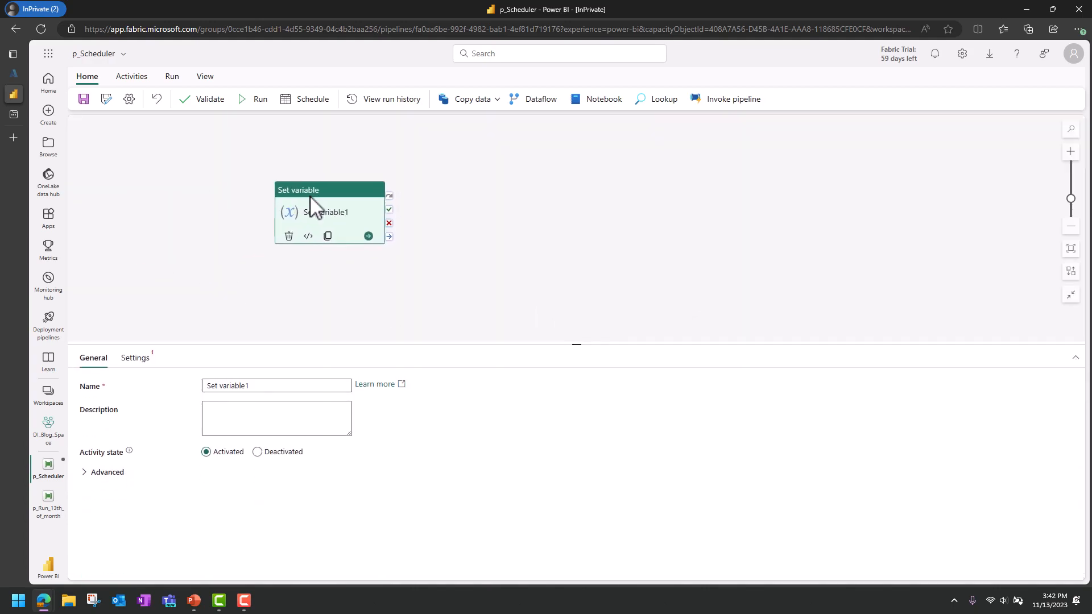
left_click_drag(281, 385, 222, 385)
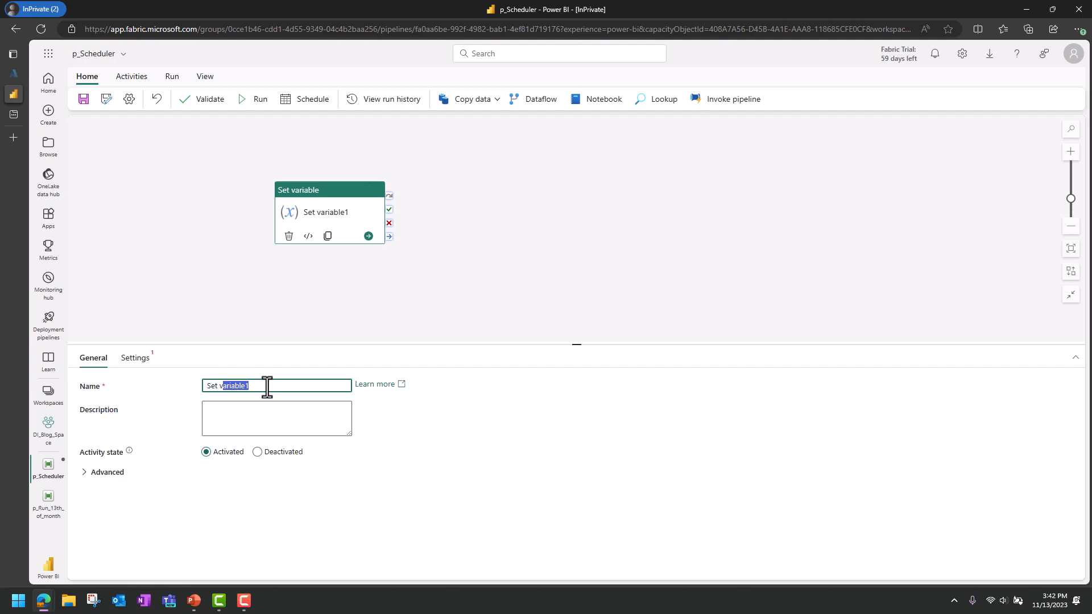
type("_CurrentDate")
Step: Create a String pipeline variable named v_CurrentDate for the Set variable activity
left_click(137, 359)
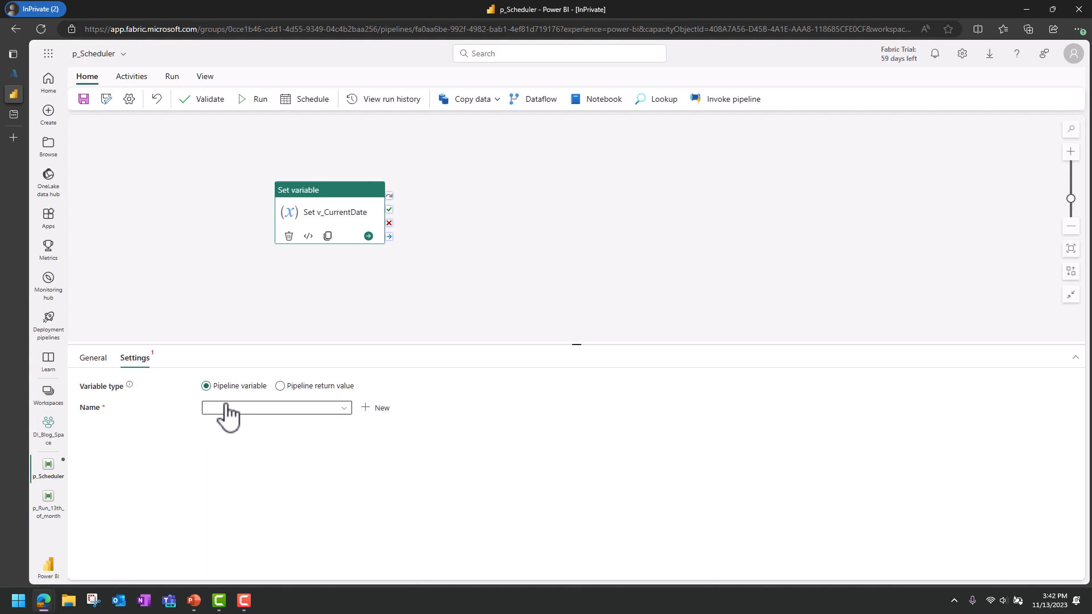
left_click(378, 408)
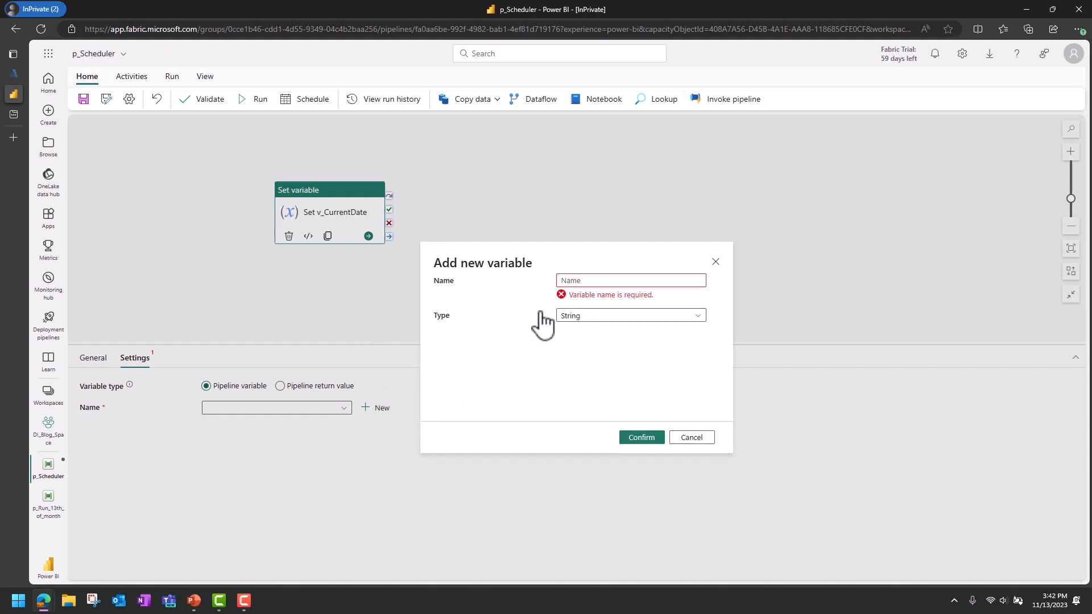
left_click(586, 281)
type("v_CurrentDate")
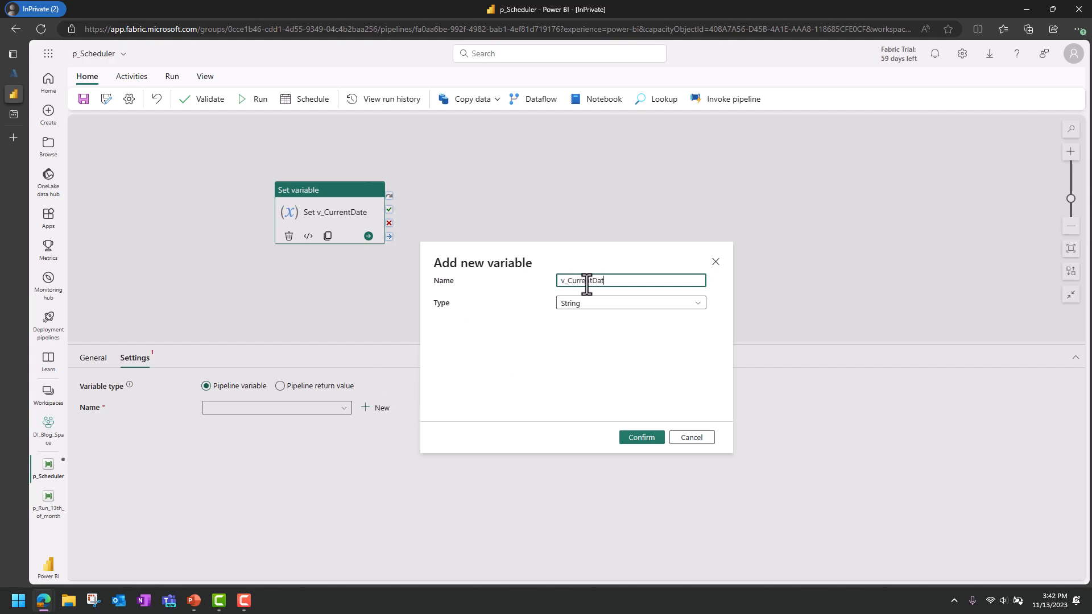
left_click(639, 438)
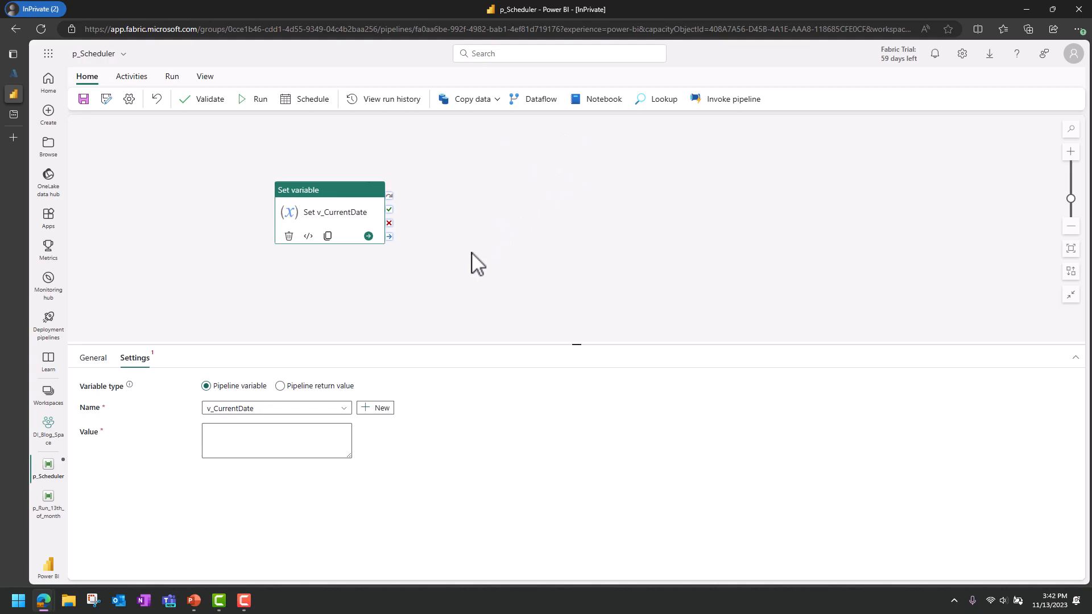
Step: Start a dynamic expression for the variable's value with the convertFromUtc date function
left_click(265, 446)
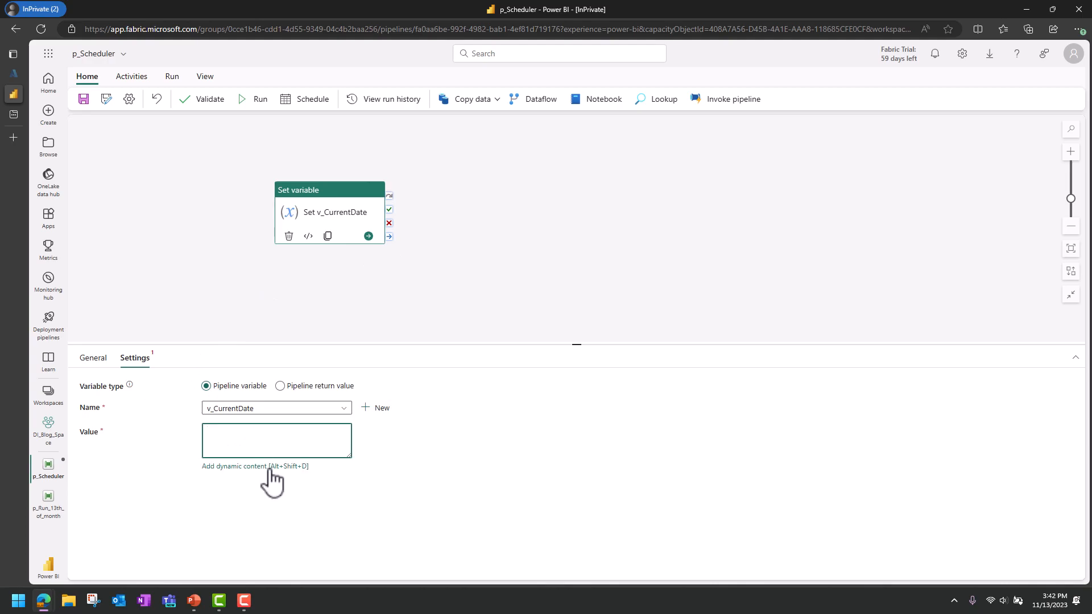
left_click(271, 469)
left_click(801, 142)
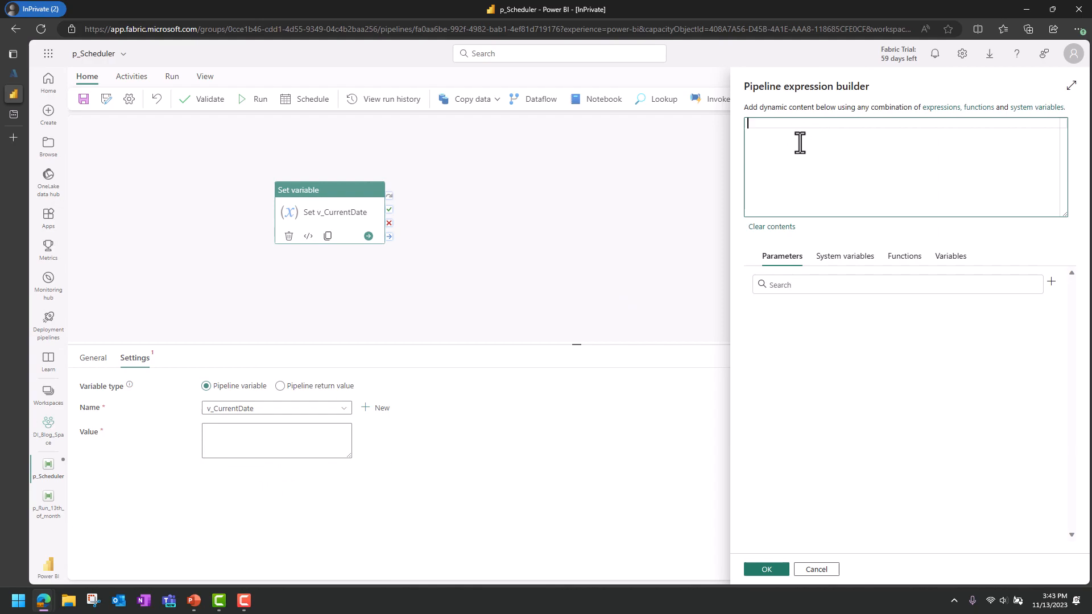
left_click(903, 259)
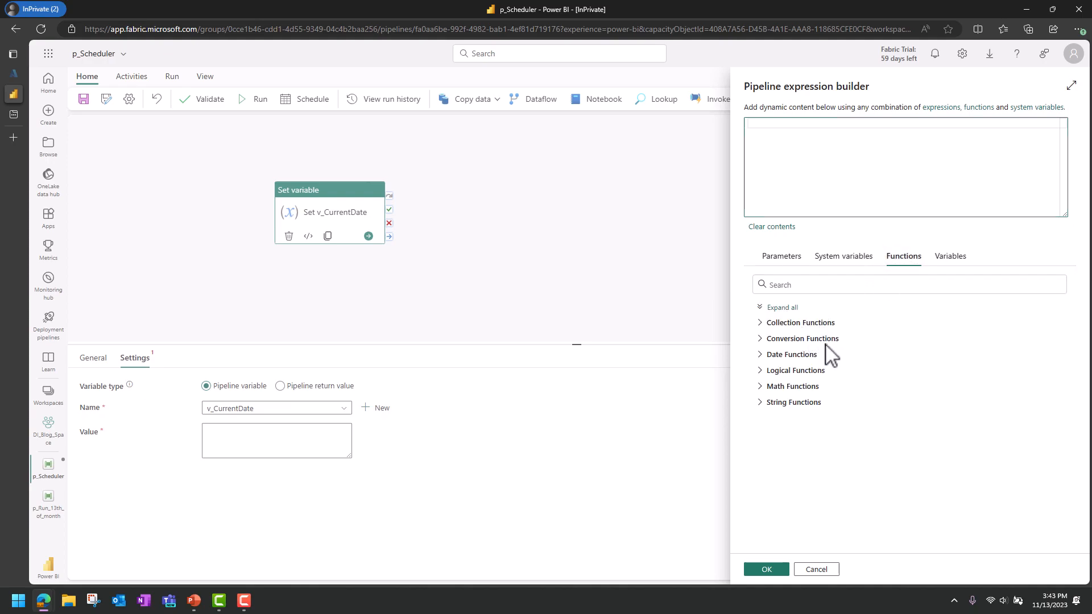
left_click(799, 356)
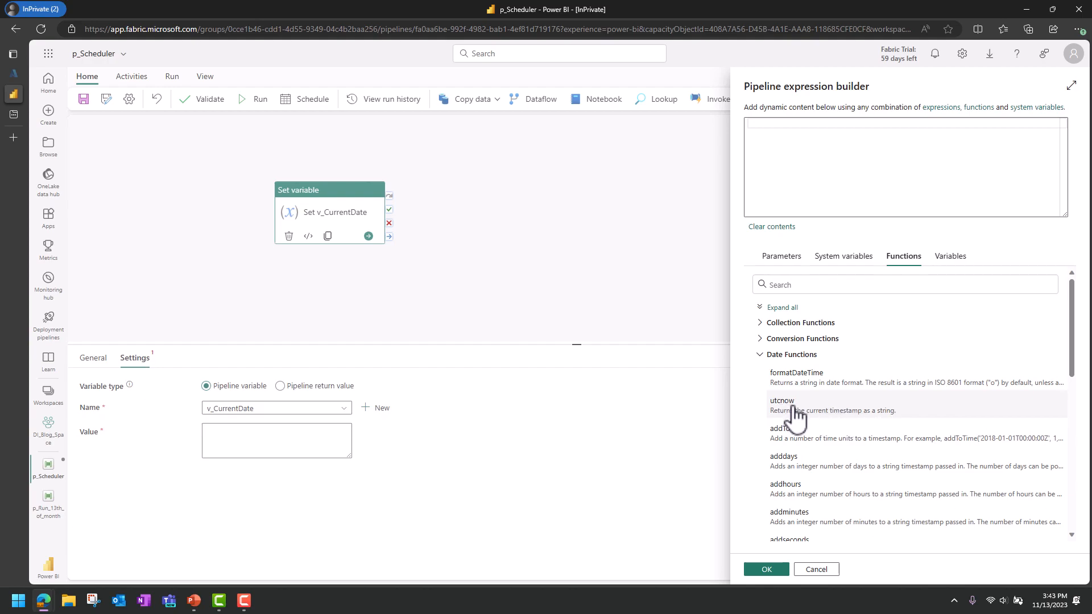
scroll(801, 417, "down", 1)
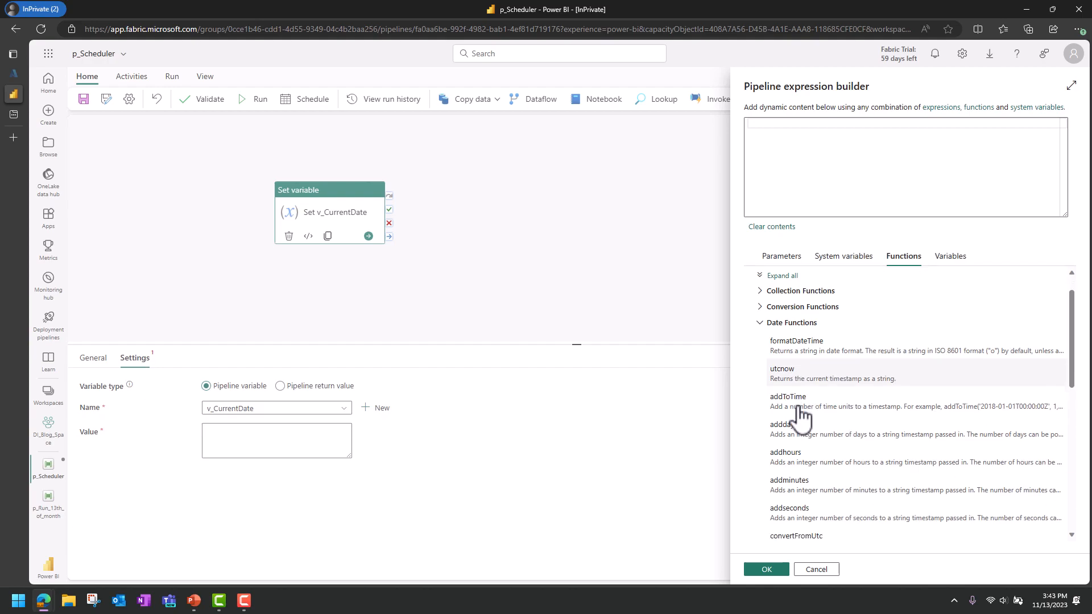
scroll(805, 414, "down", 1)
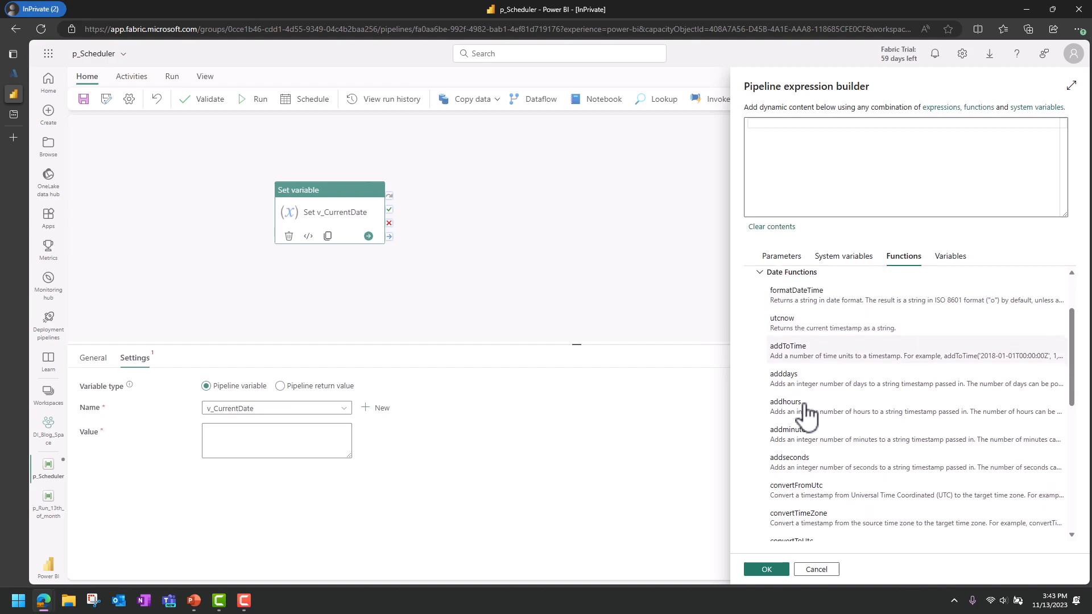
left_click(819, 501)
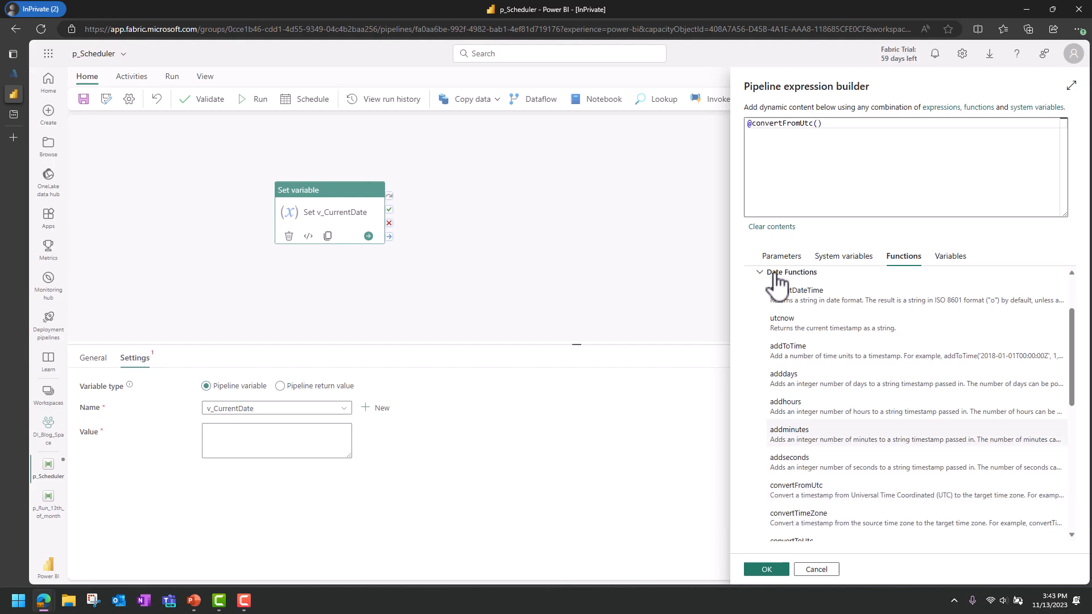
Step: Fill in the convertFromUtc arguments with utcnow() and 'Eastern Standard Time'
left_click(817, 124)
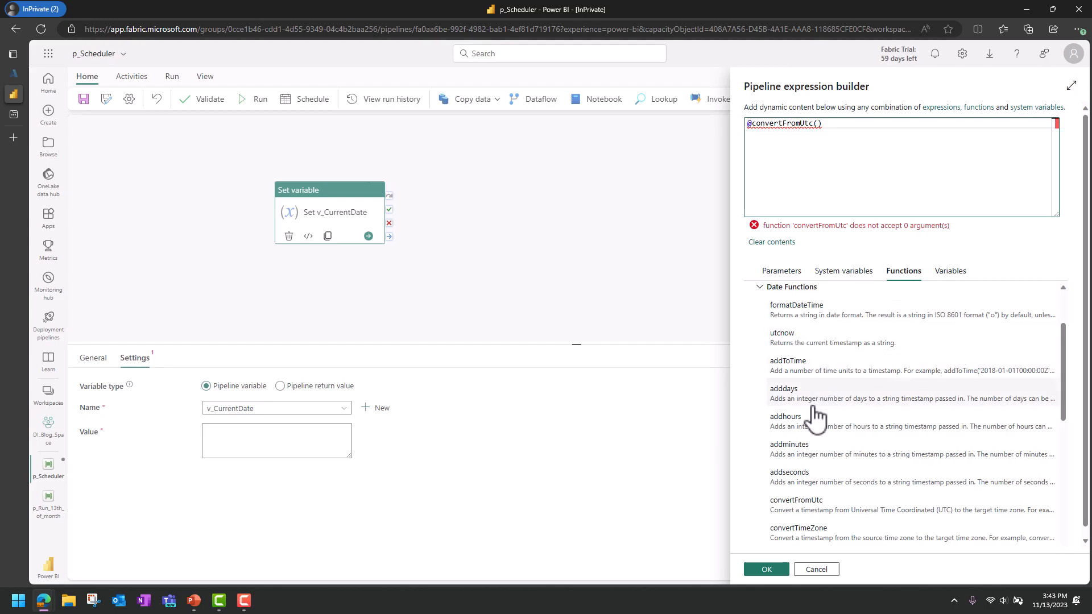
left_click(797, 340)
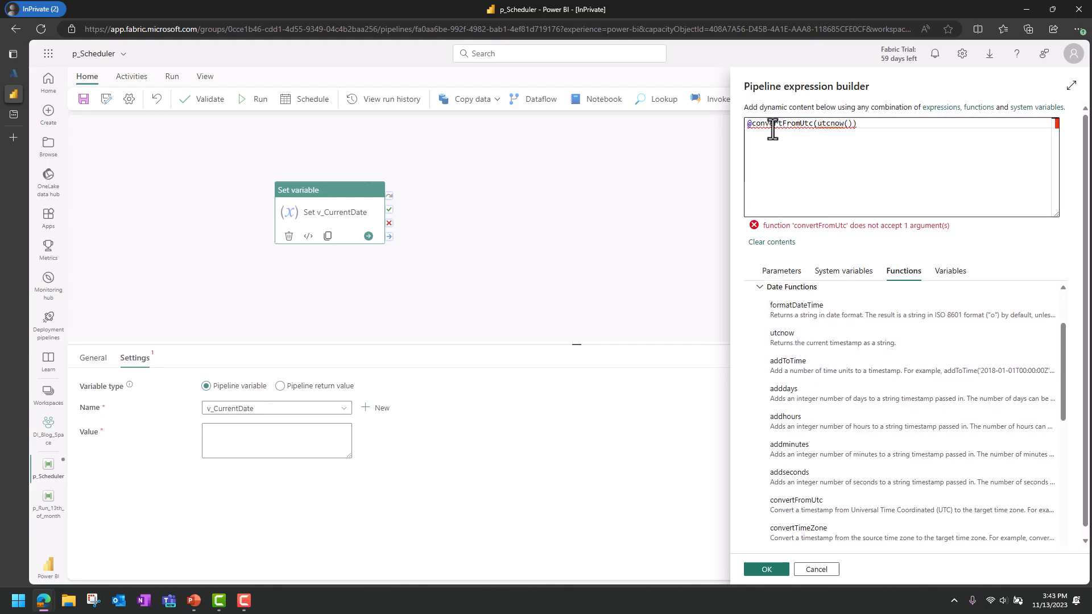
left_click(852, 127)
type(",'")
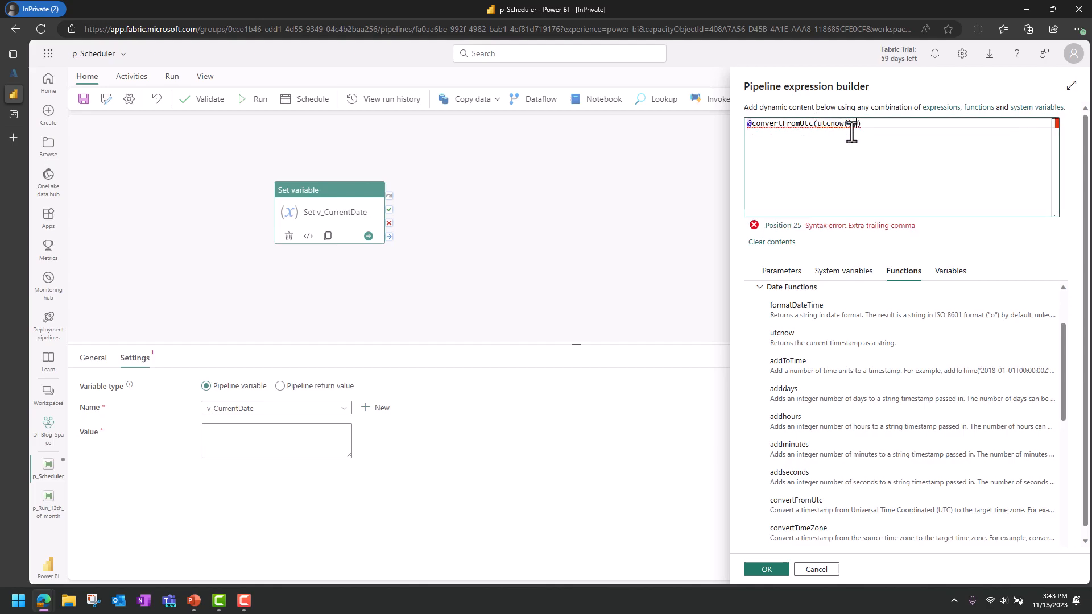
type("Eastern ")
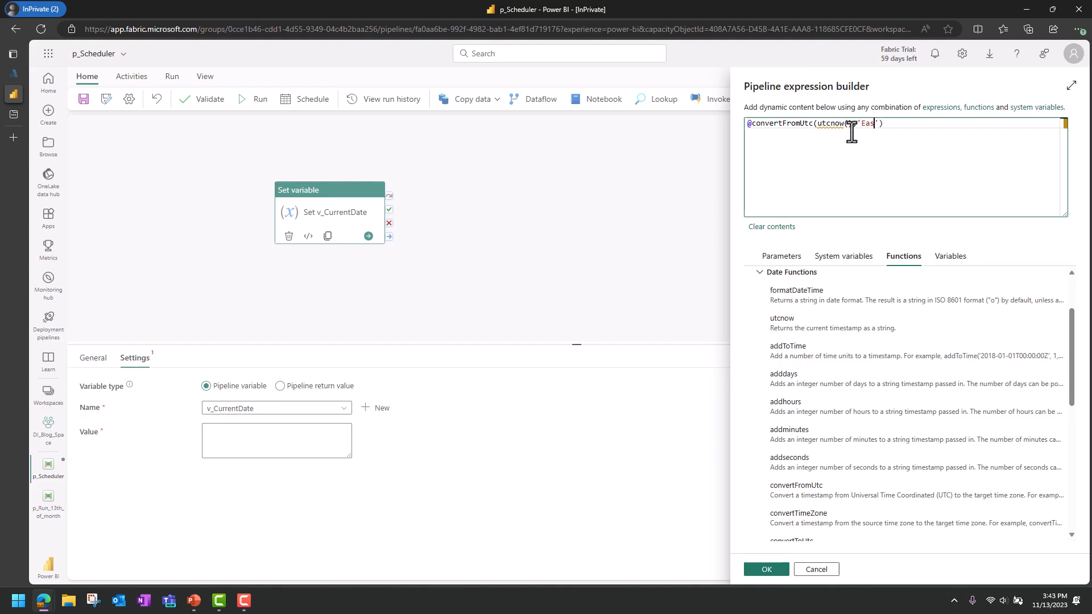
type("Standard Time")
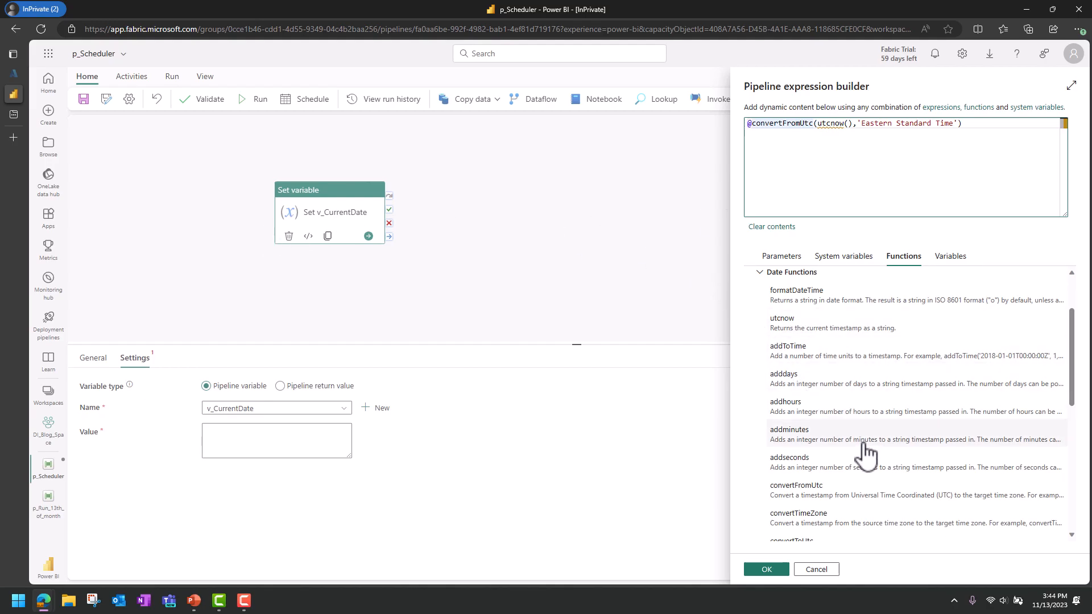
Step: Wrap the convertFromUtc expression in the dayOfMonth function, including its closing parenthesis
scroll(865, 453, "down", 1)
scroll(858, 378, "down", 1)
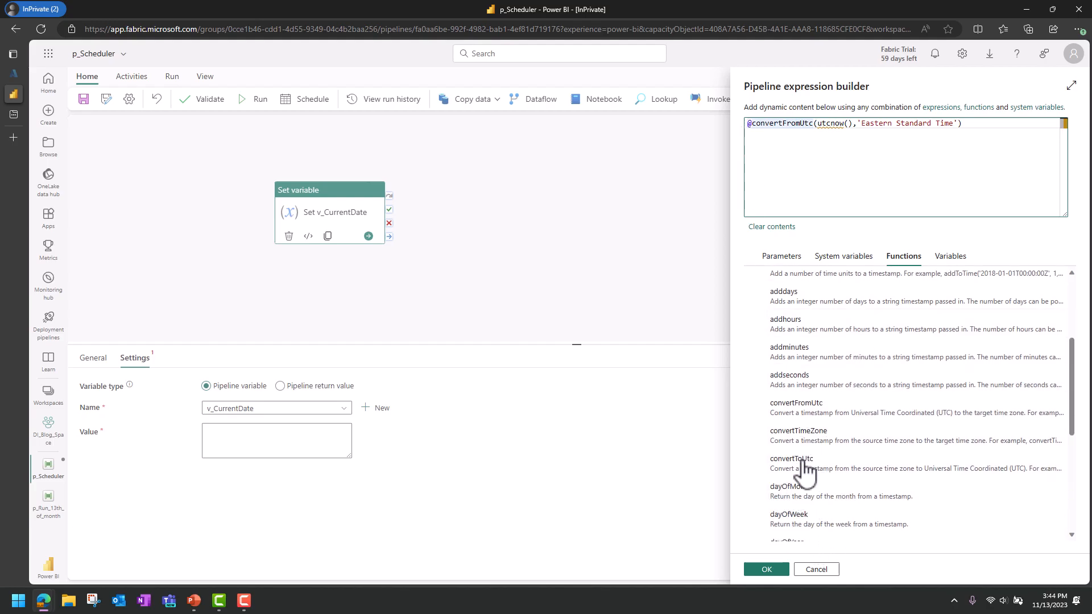
left_click(798, 499)
left_click(797, 124)
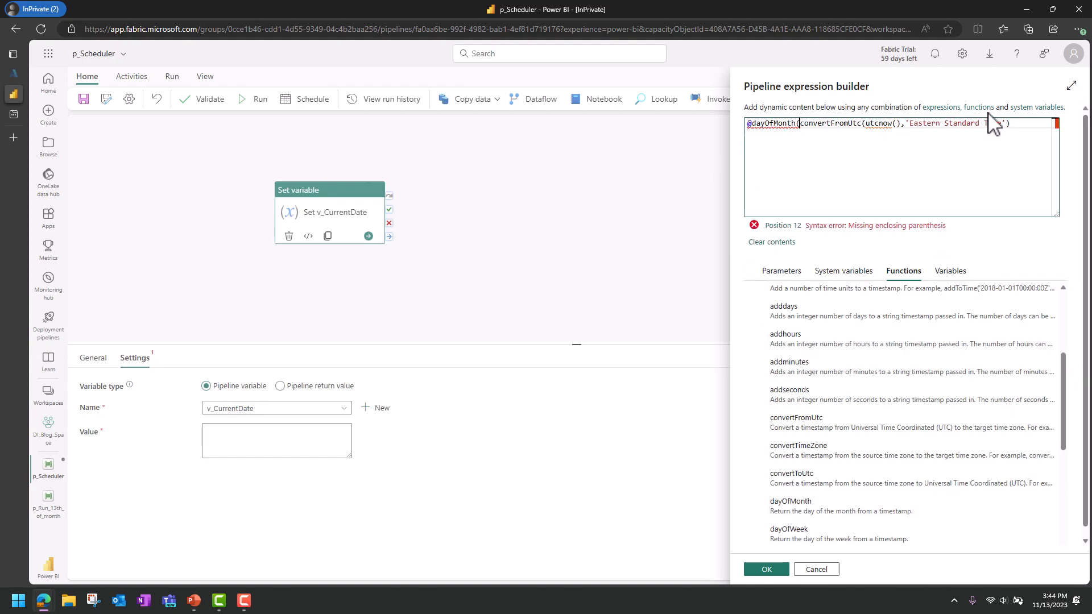
type(")")
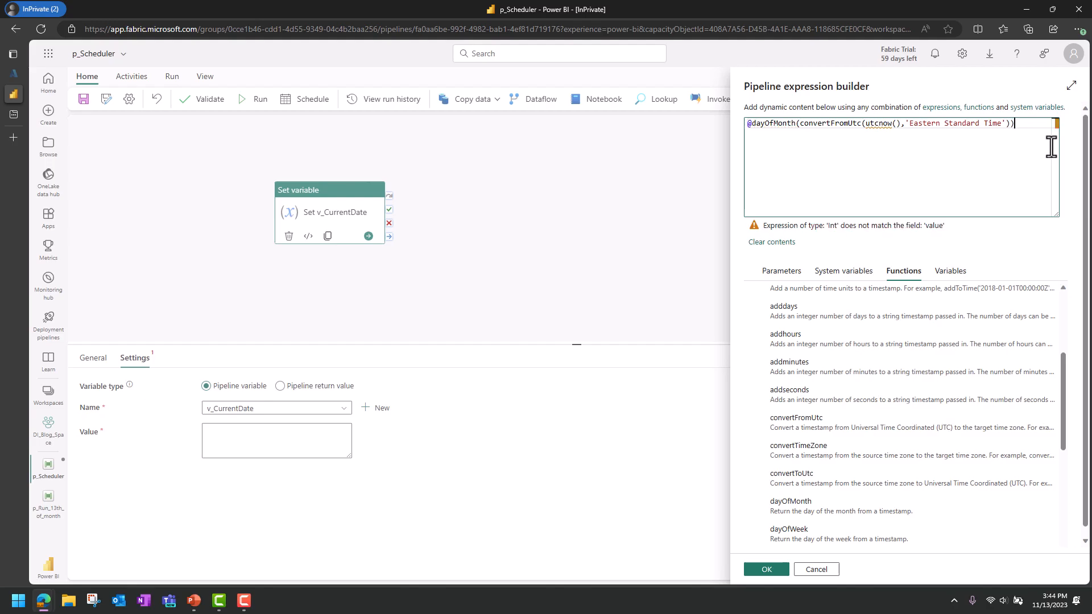
Step: Wrap the whole dayOfMonth expression in string() and apply it as the variable's value
left_click(751, 123)
type("string(")
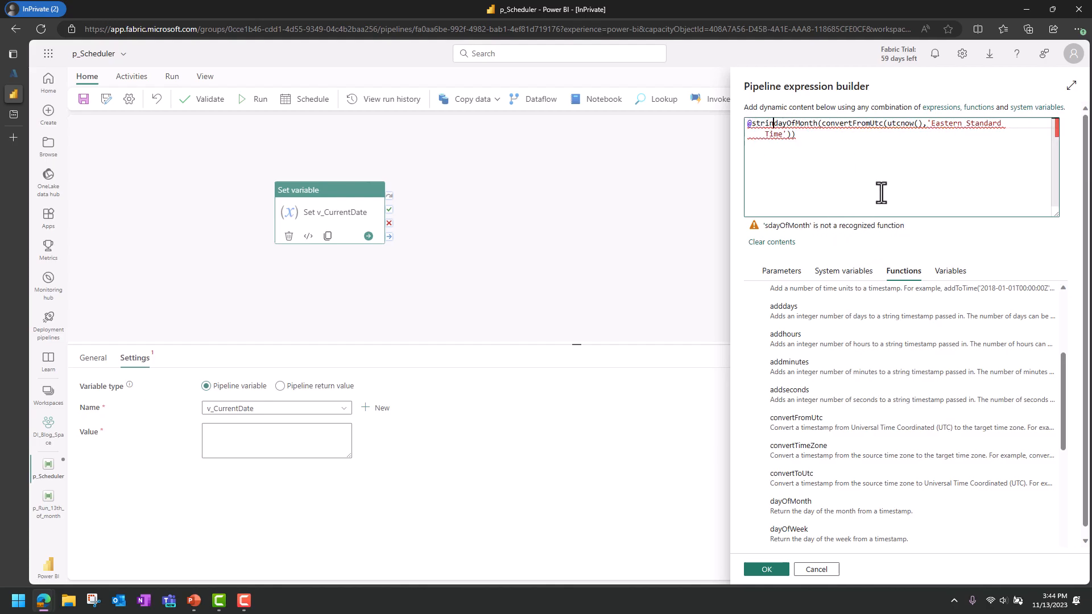
type(")")
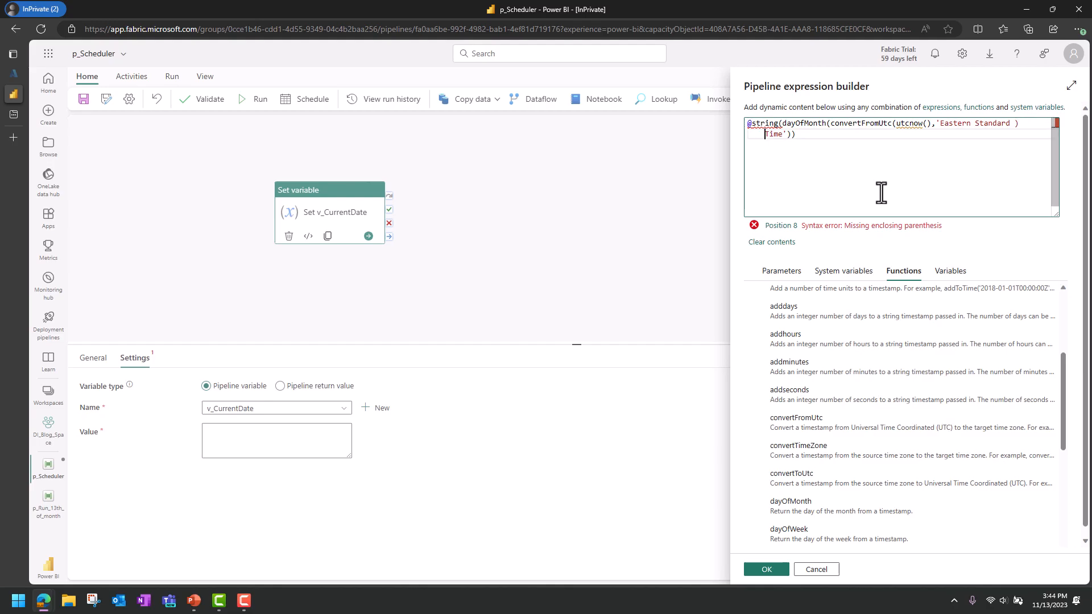
key("BackSpace")
key("BackSpace")
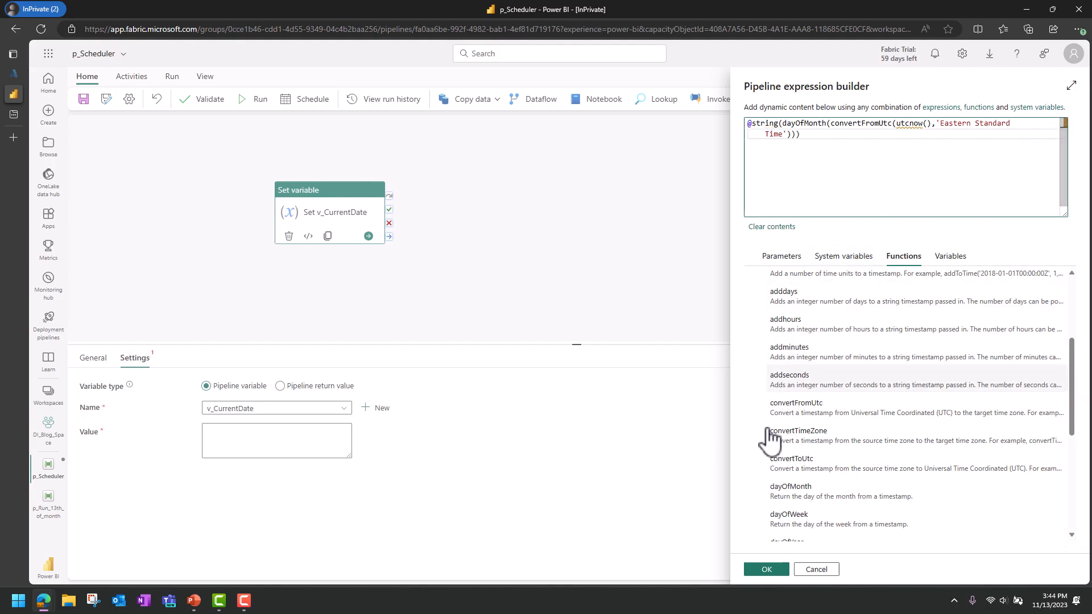
left_click(783, 571)
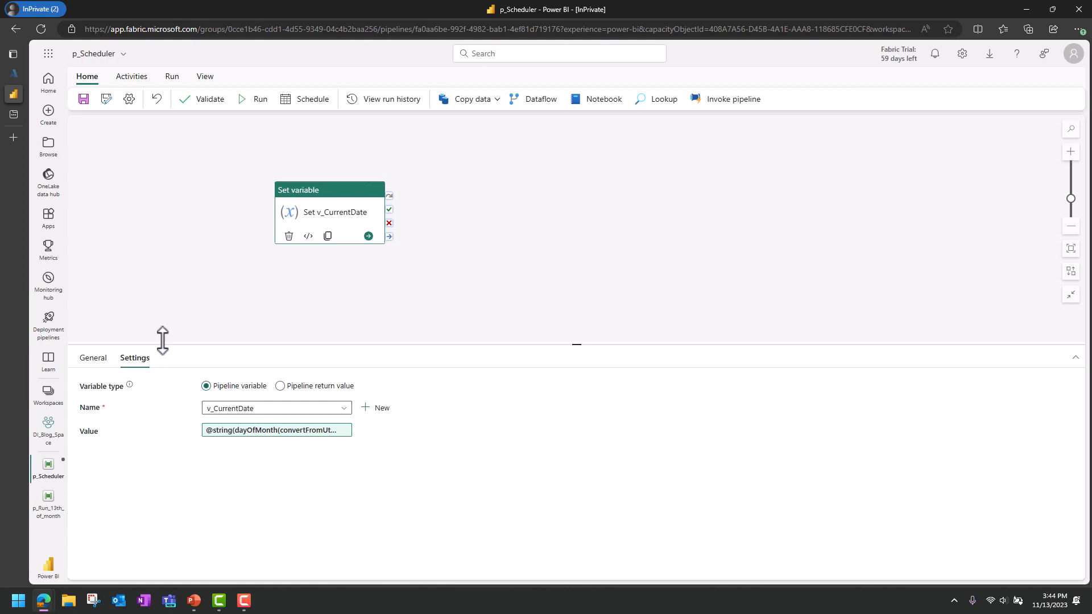
Step: Rename the activity to Set v_DOM and the pipeline variable to v_DOM
left_click(93, 358)
left_click_drag(290, 389, 230, 386)
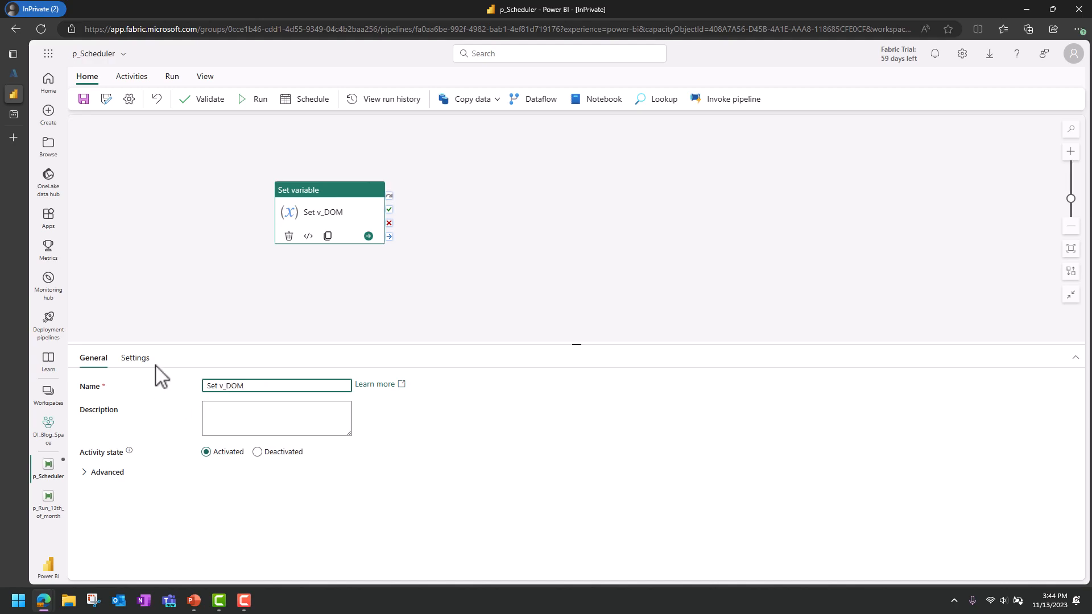
left_click(180, 310)
left_click(148, 358)
left_click_drag(170, 430, 115, 434)
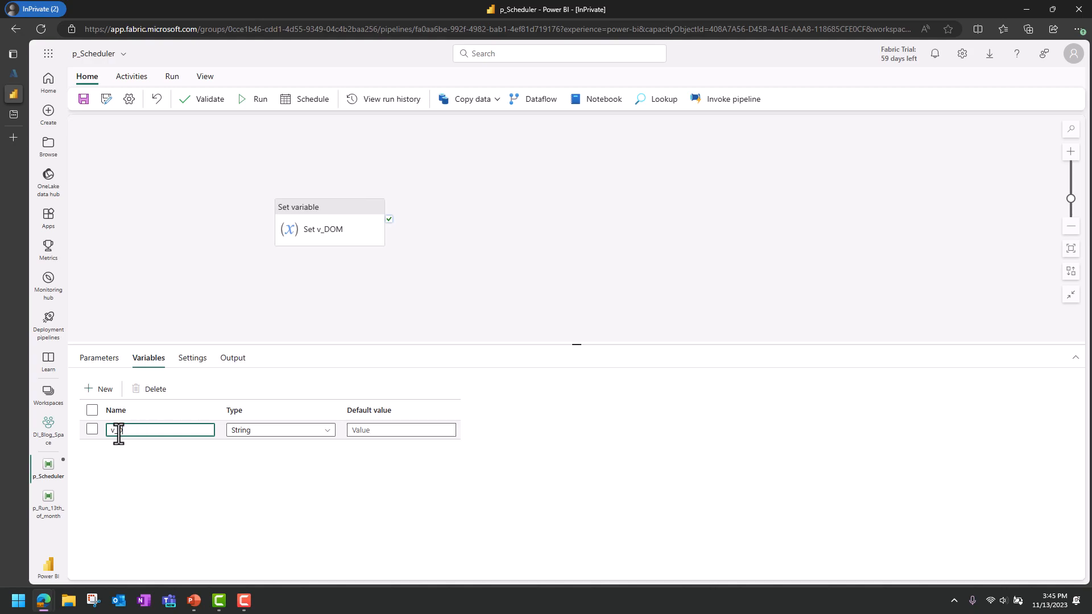
type("DOM")
left_click(361, 226)
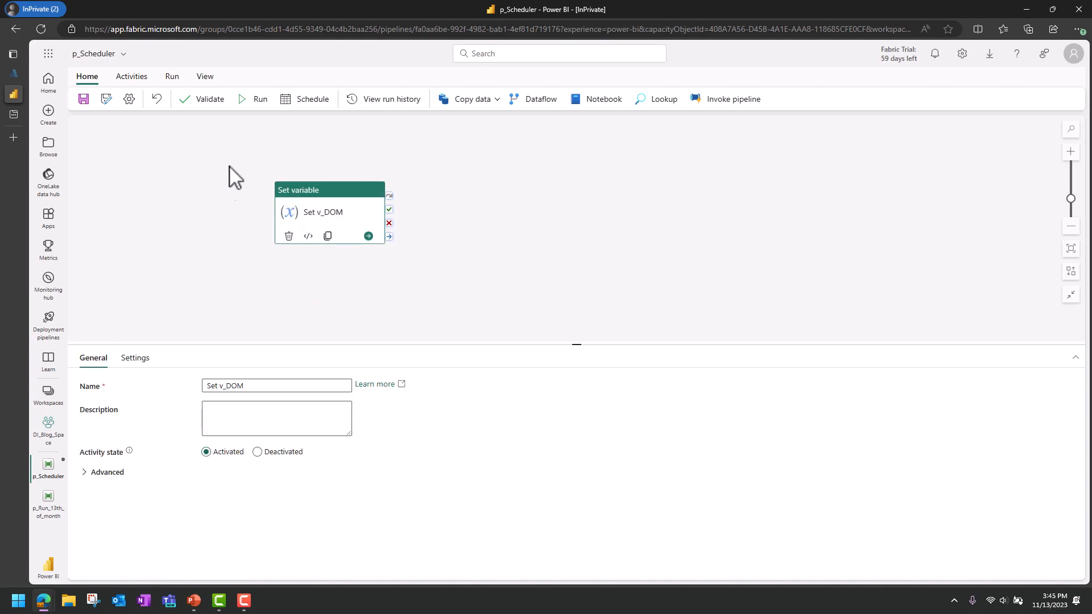
left_click(240, 102)
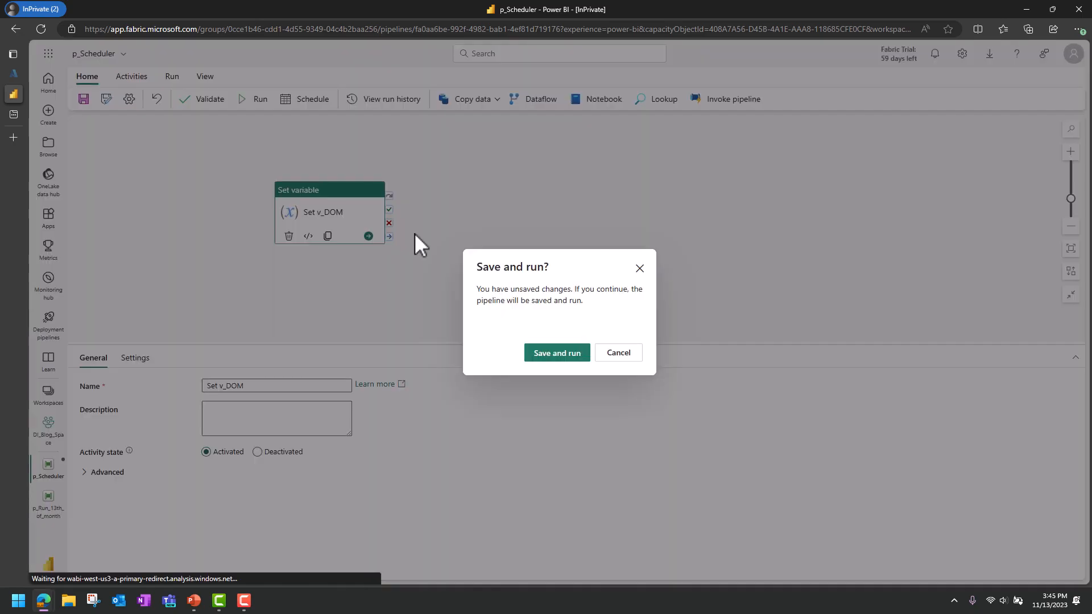
left_click(619, 353)
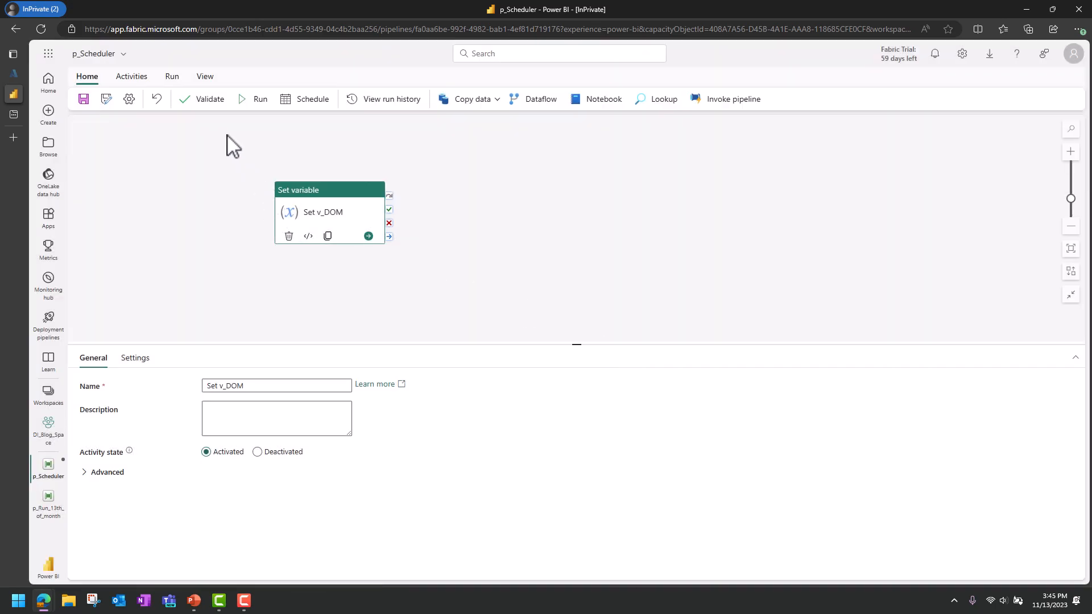
Step: Validate the p_Scheduler pipeline, close the validation output, and save and run the pipeline
left_click(217, 107)
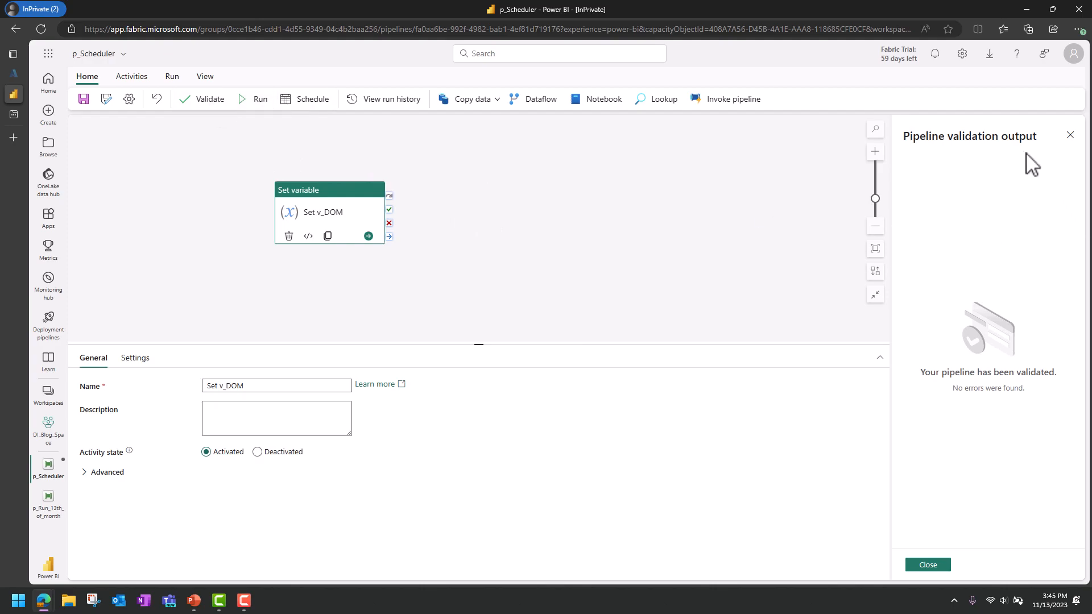
left_click(924, 565)
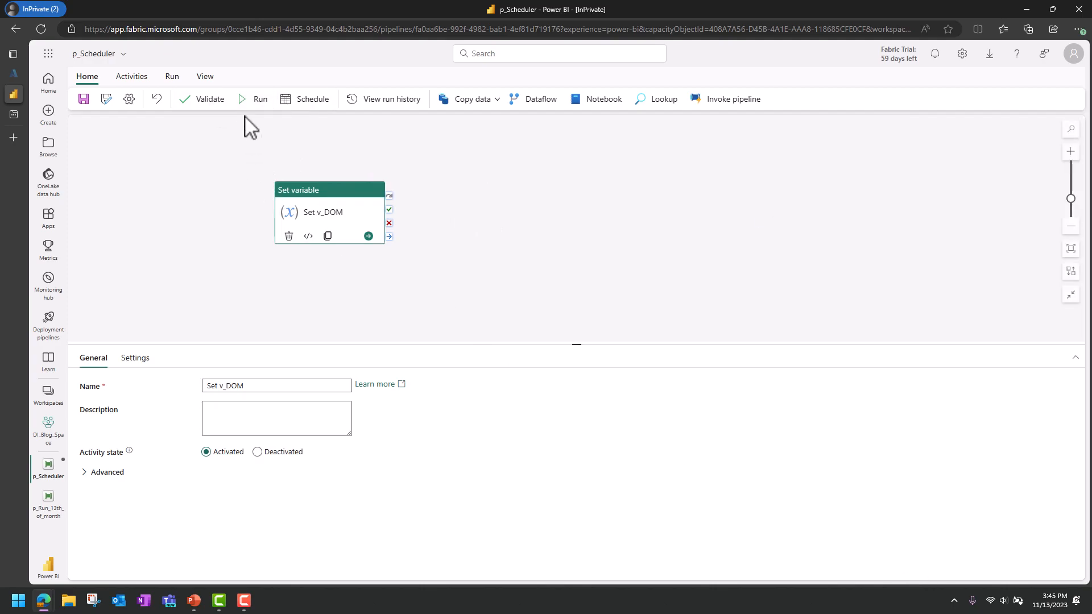
left_click(255, 102)
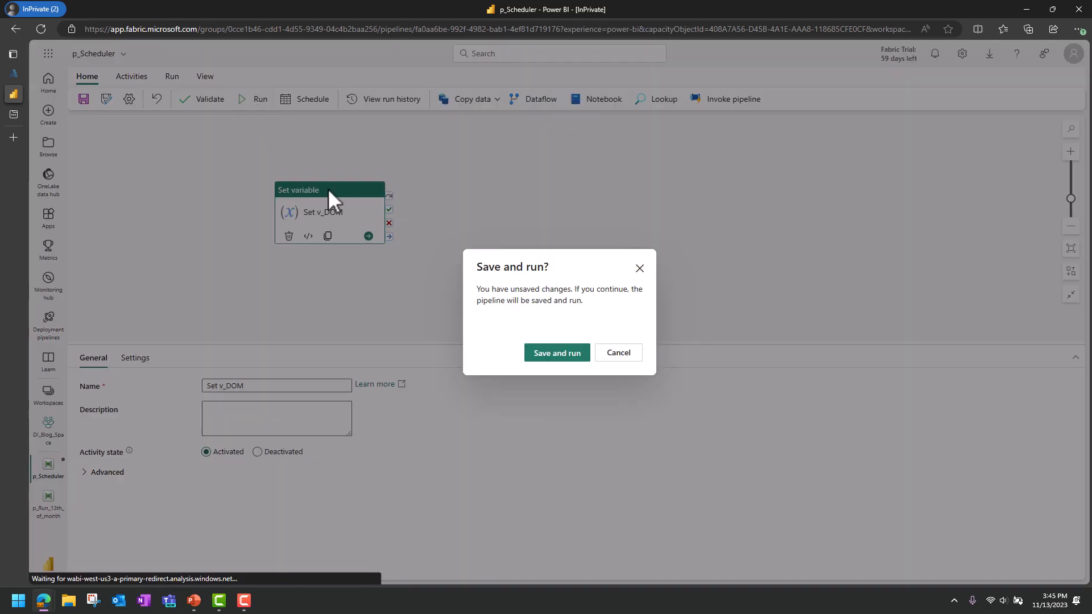
left_click(575, 355)
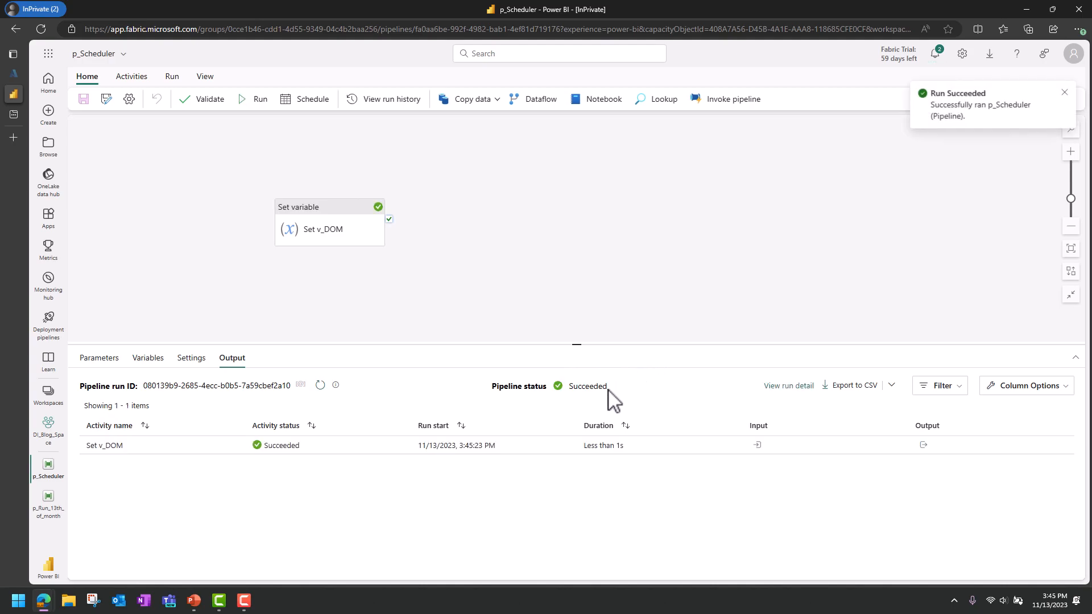
Step: Examine the run output of the Set v_DOM activity for the value assigned to the variable
left_click(923, 445)
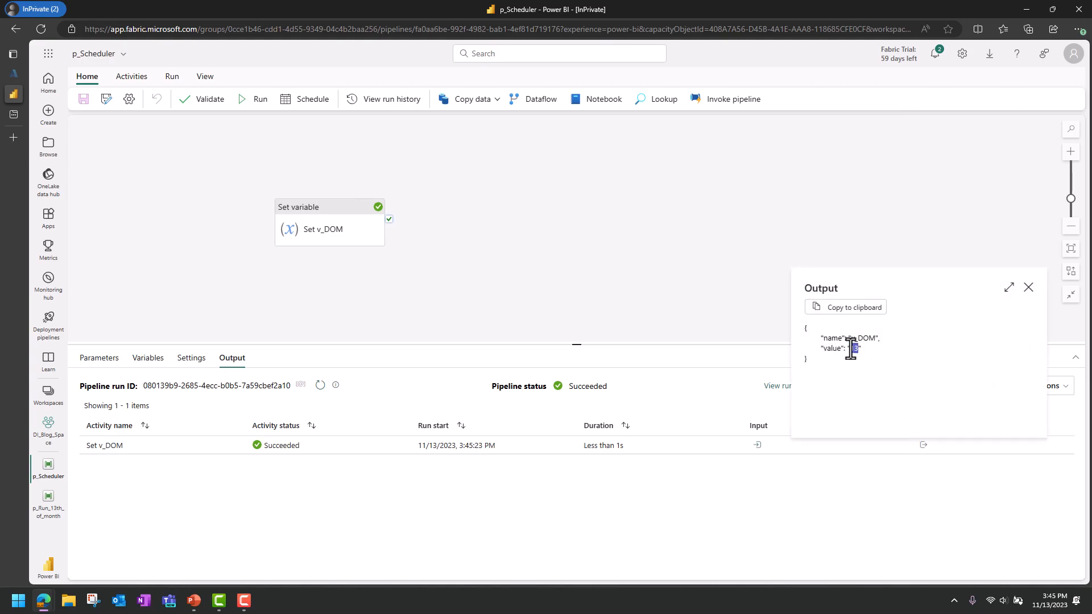
left_click(1029, 288)
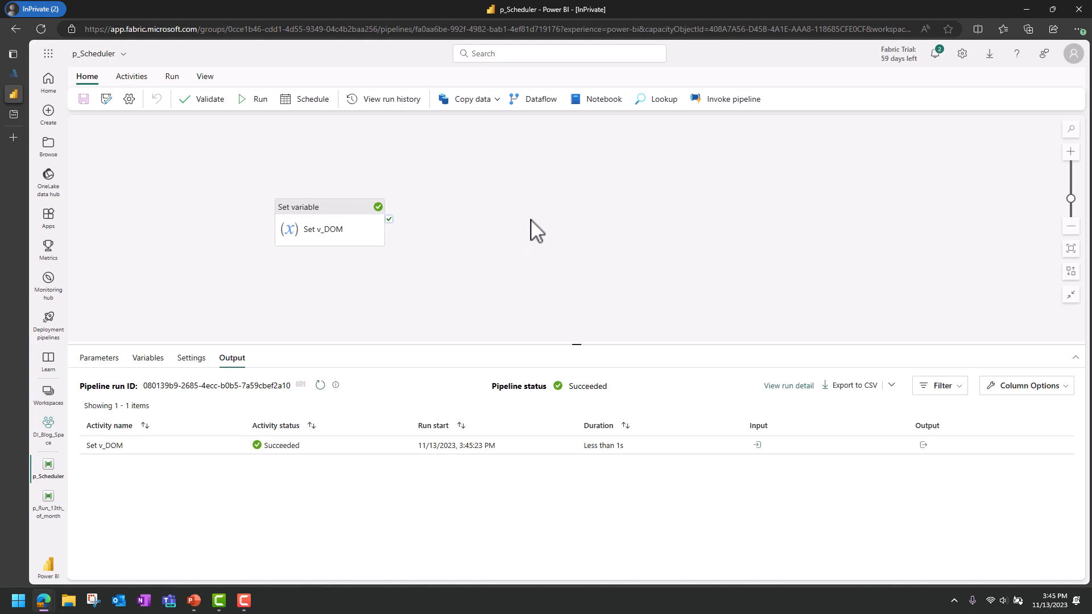
Step: Add a Switch activity named Current DOM that runs on success of Set v_DOM
left_click(132, 77)
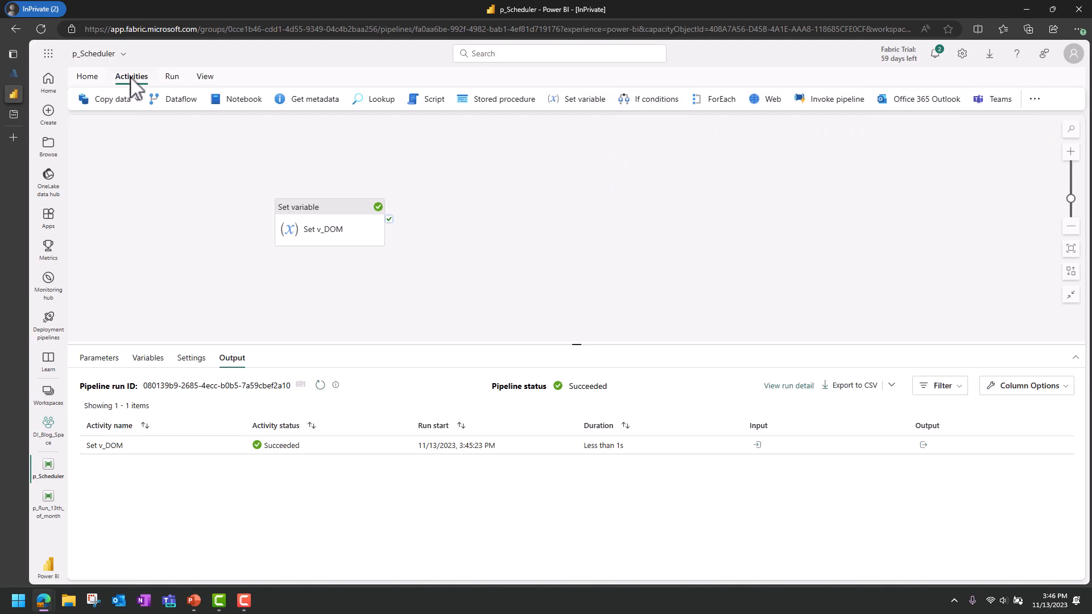
left_click(1034, 99)
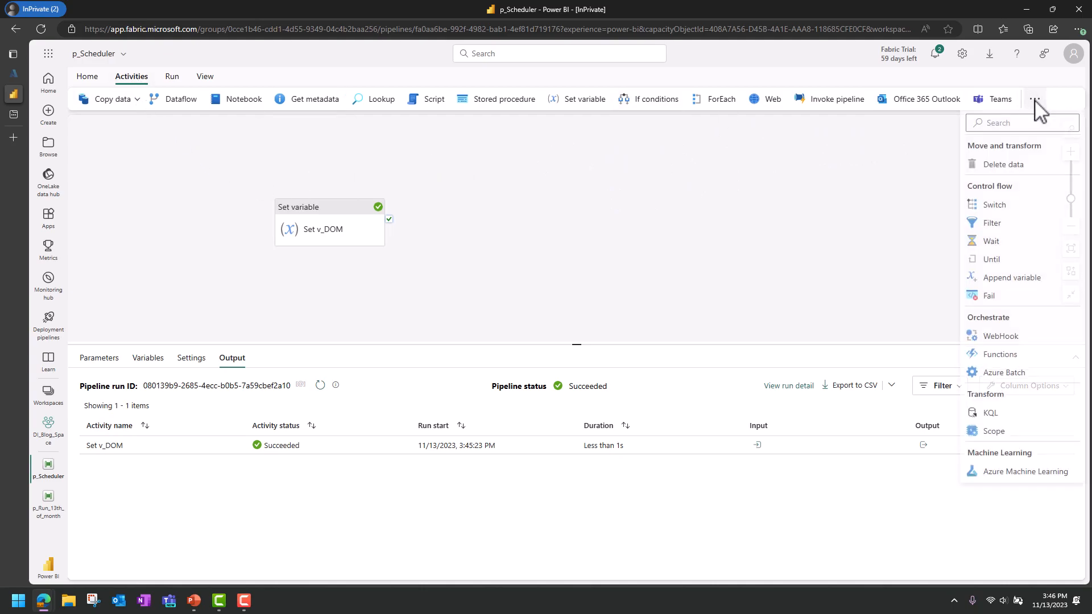
left_click(995, 208)
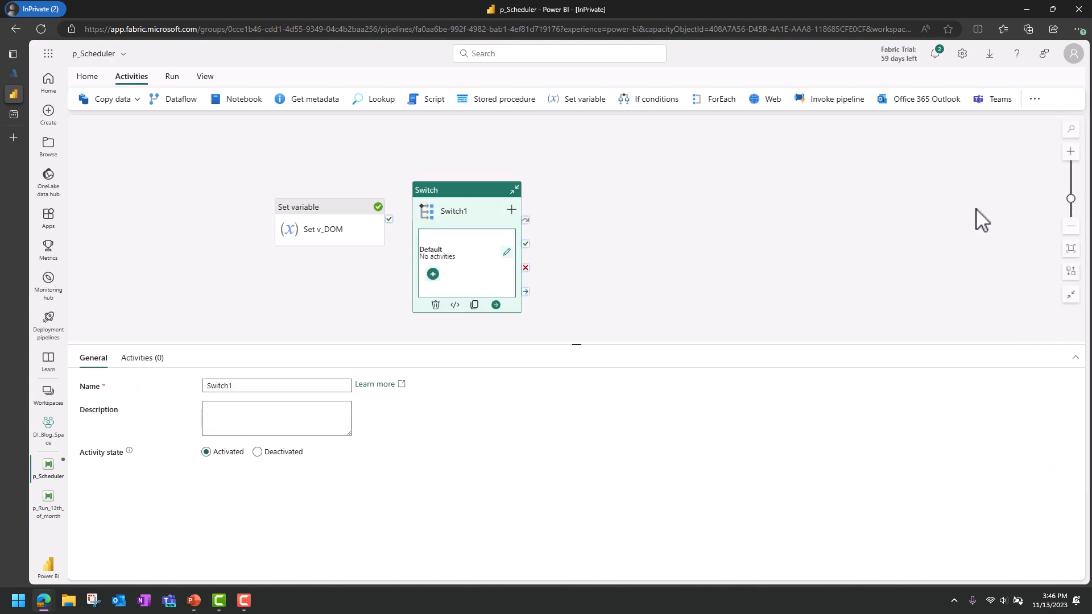
left_click_drag(390, 220, 483, 172)
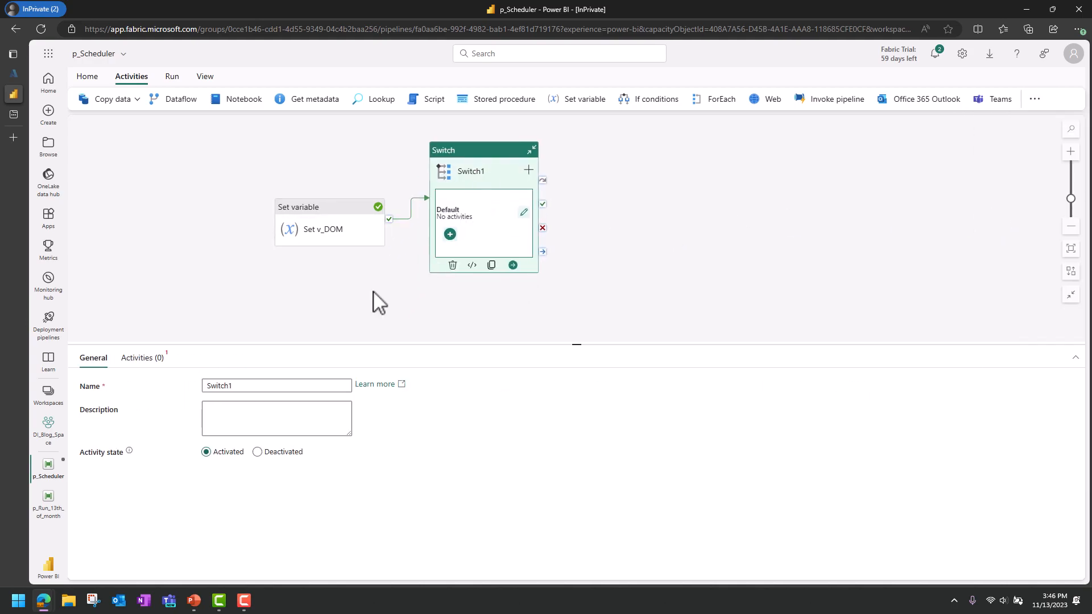
left_click_drag(249, 386, 208, 392)
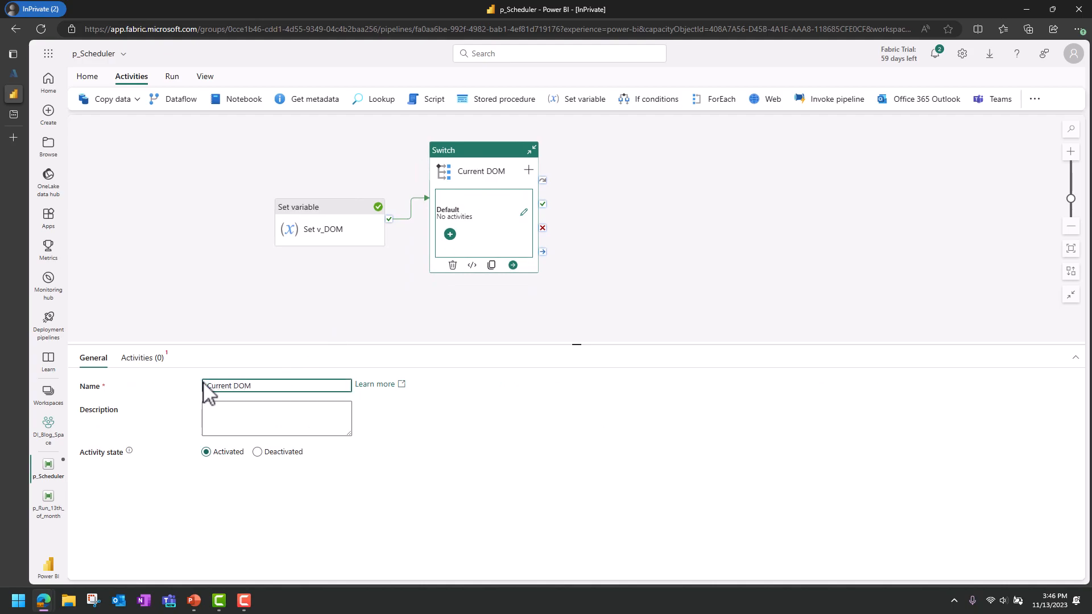
Step: Check the Switch's expression help and the data types available for the v_DOM pipeline variable
left_click(137, 358)
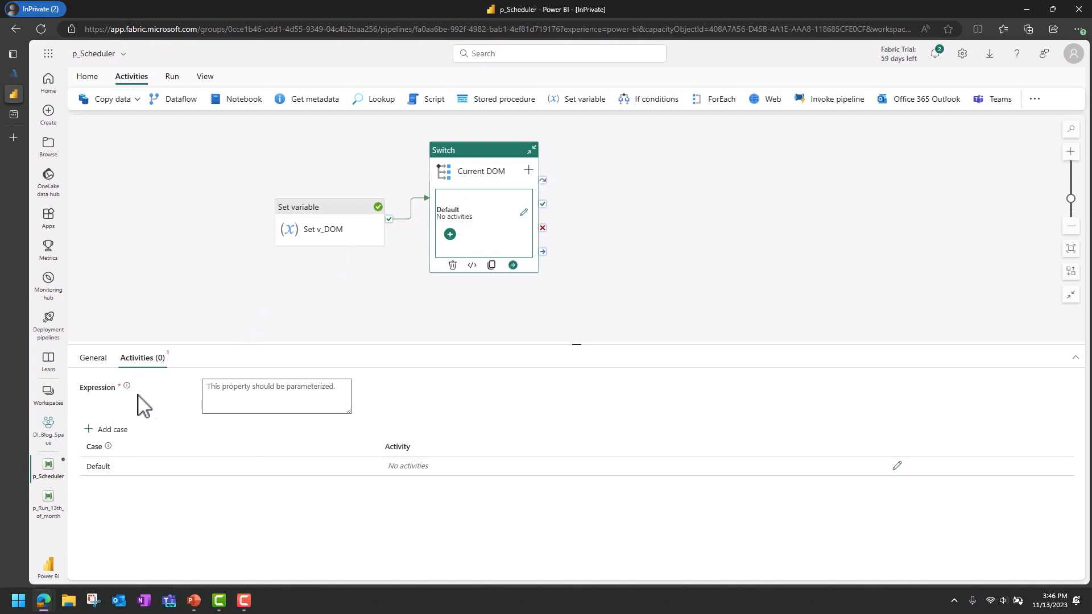
mouse_move(127, 388)
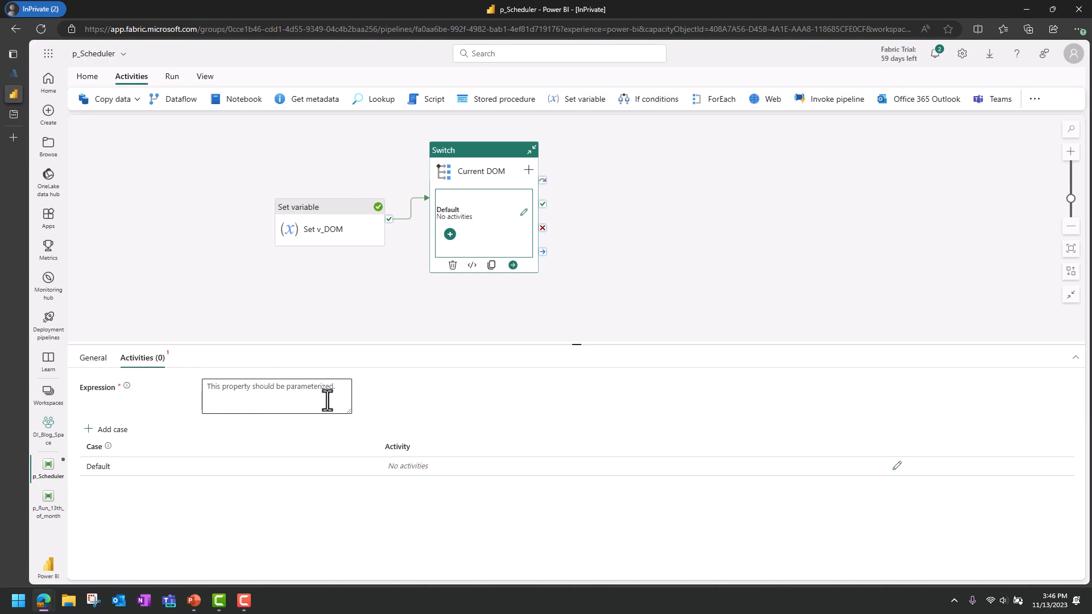
left_click(288, 334)
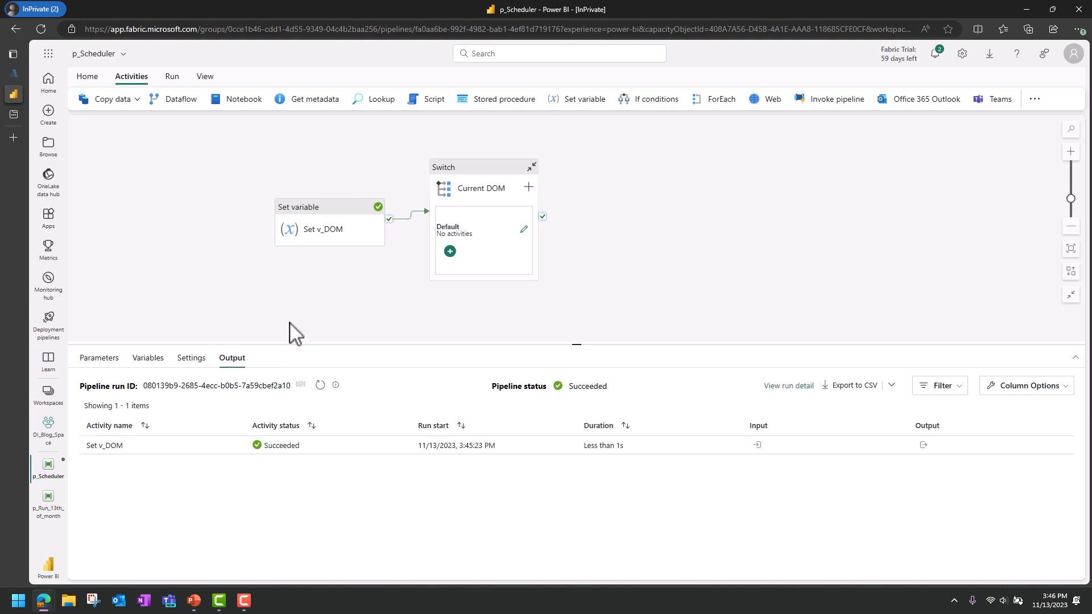
left_click(146, 361)
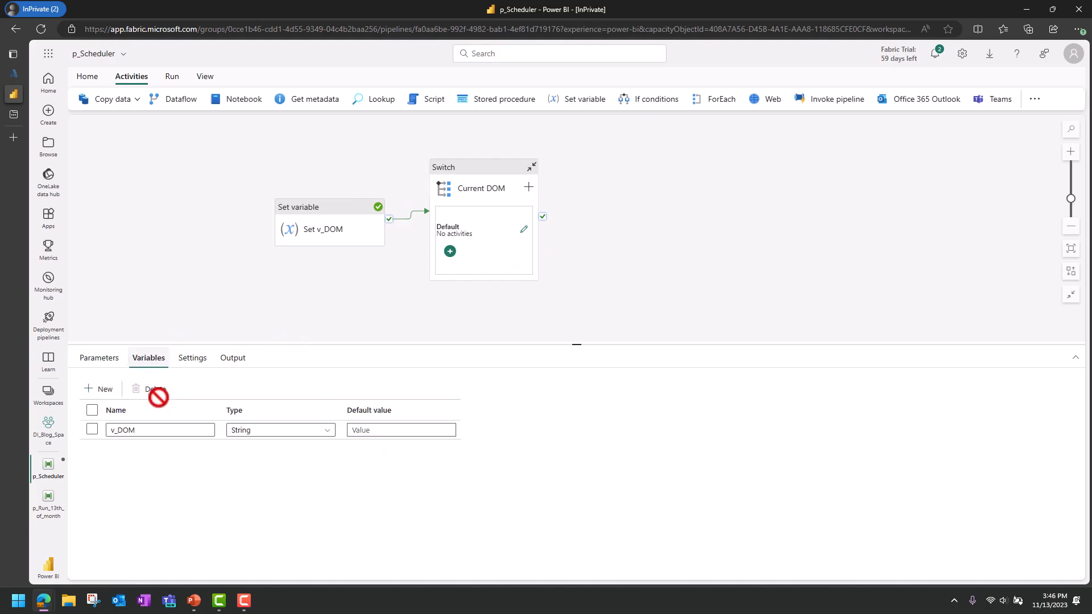
left_click(285, 434)
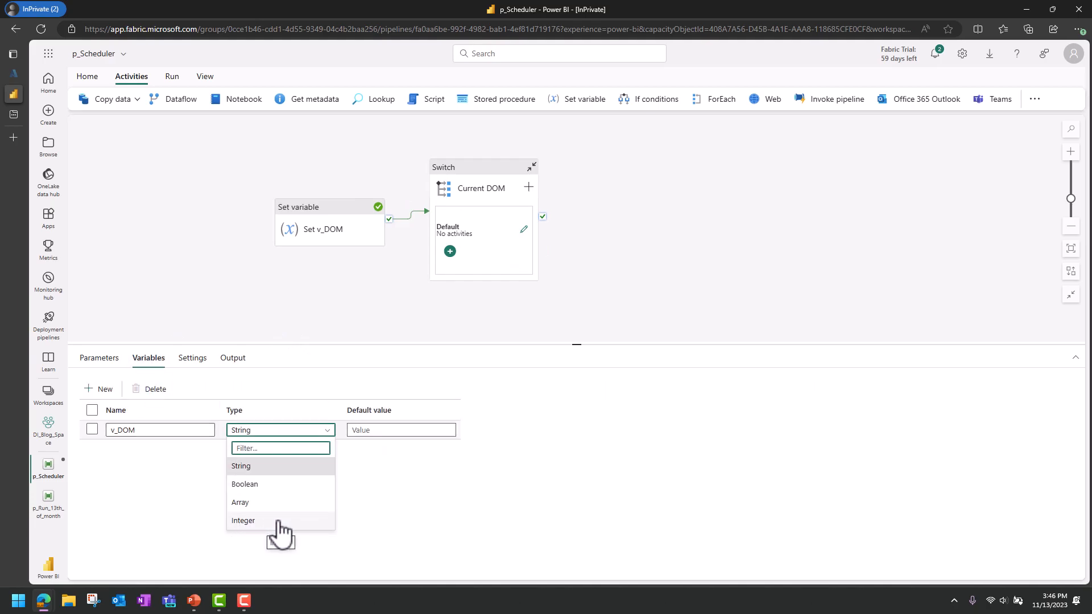
left_click(496, 196)
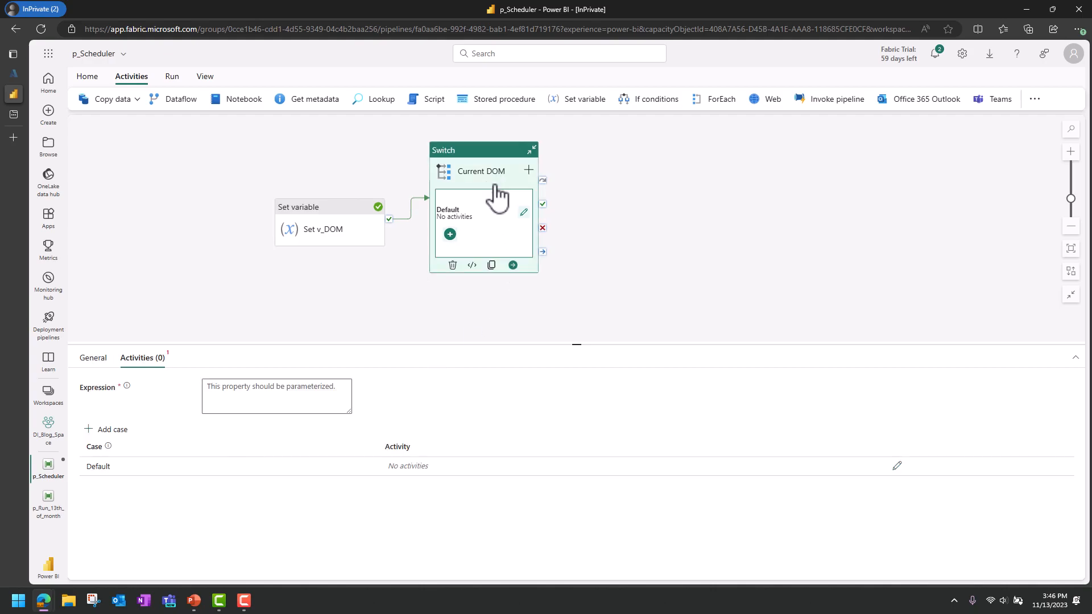
left_click(217, 387)
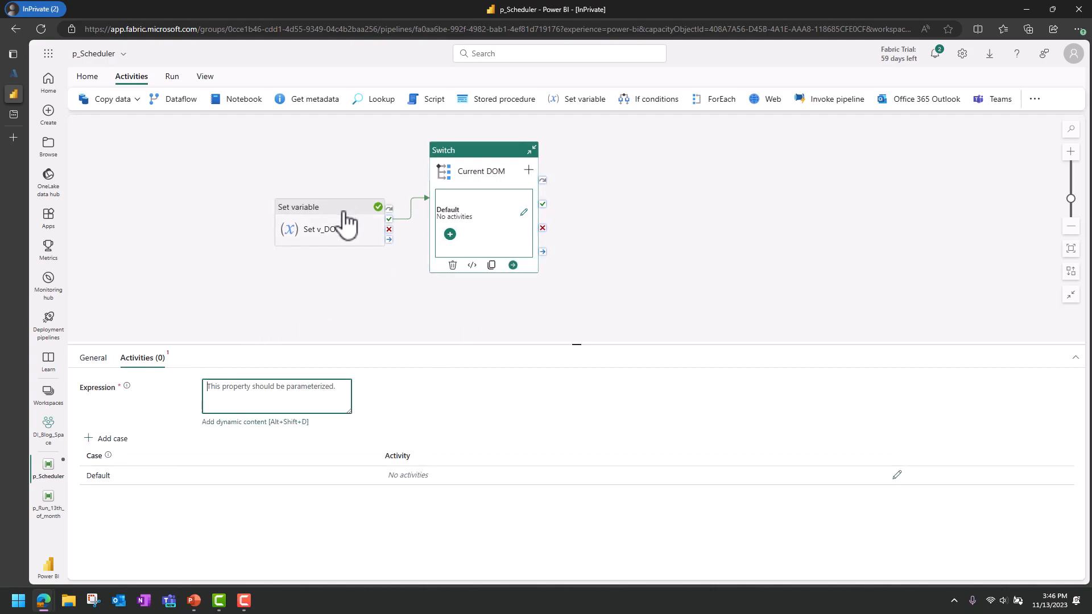
left_click(279, 423)
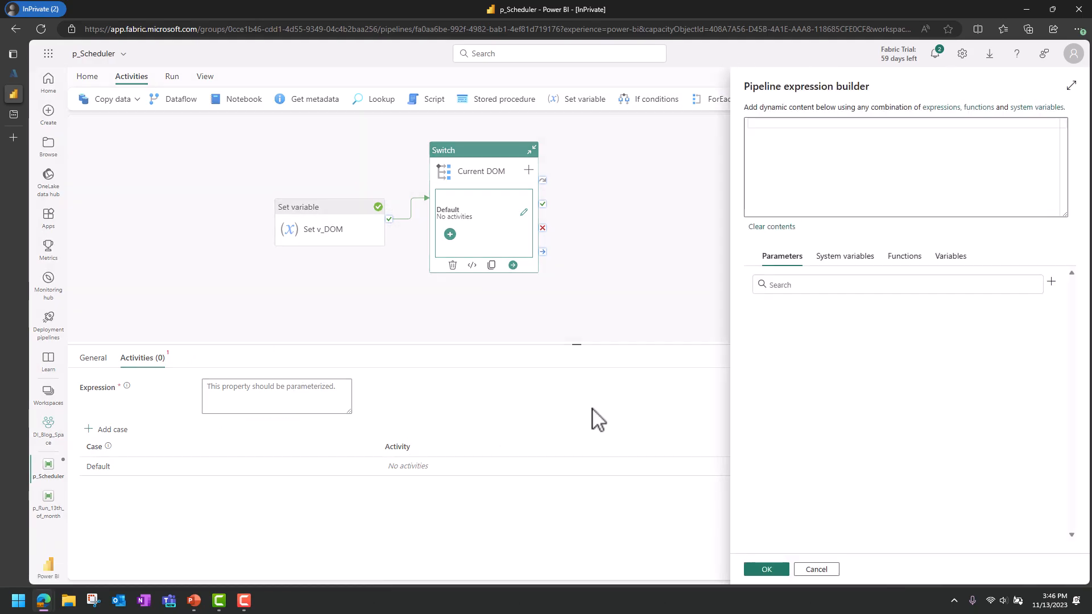
left_click(948, 259)
left_click(785, 315)
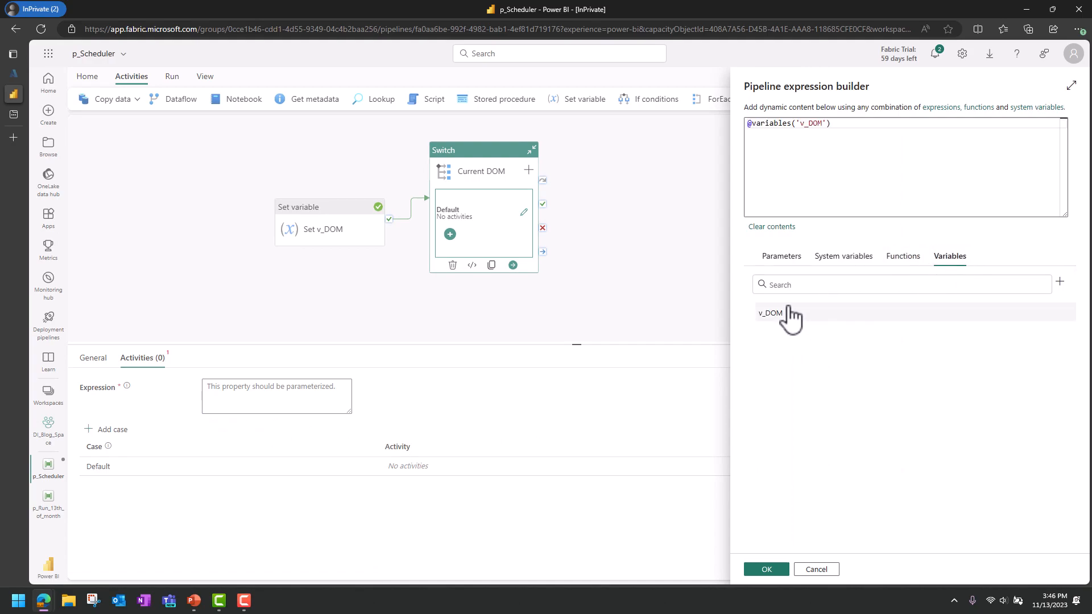
left_click(766, 570)
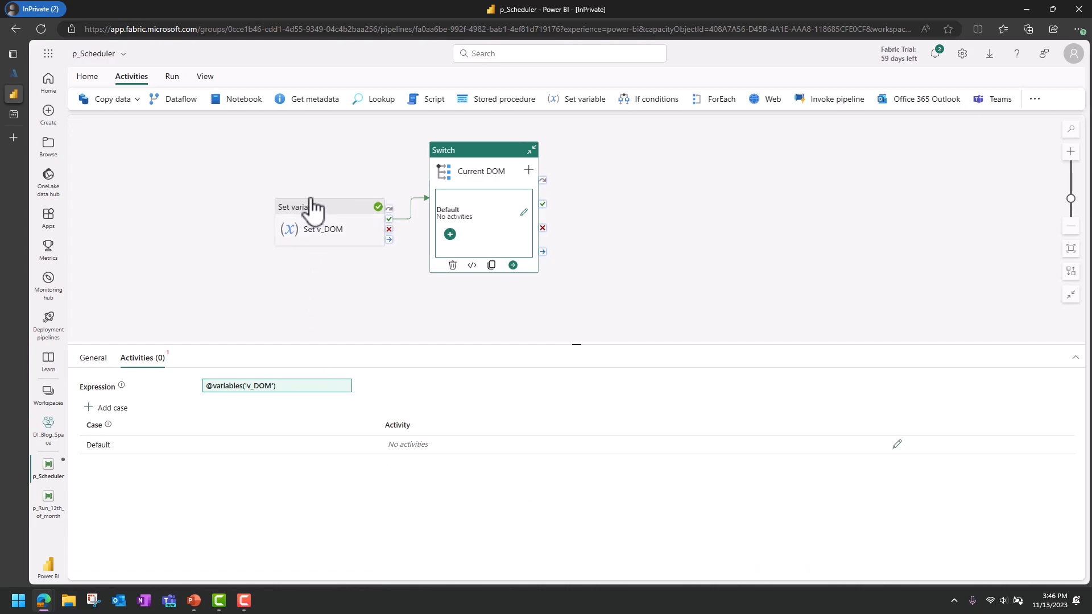
Step: Add a case with the value 13 to the Current DOM Switch
left_click_drag(310, 206, 275, 186)
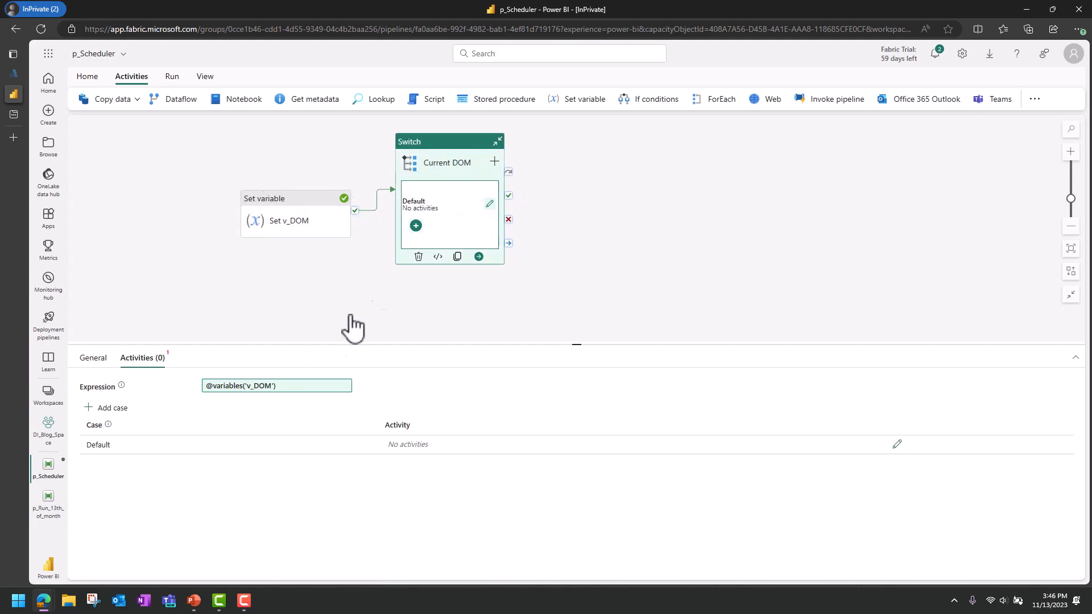
left_click(124, 409)
left_click_drag(120, 468, 74, 470)
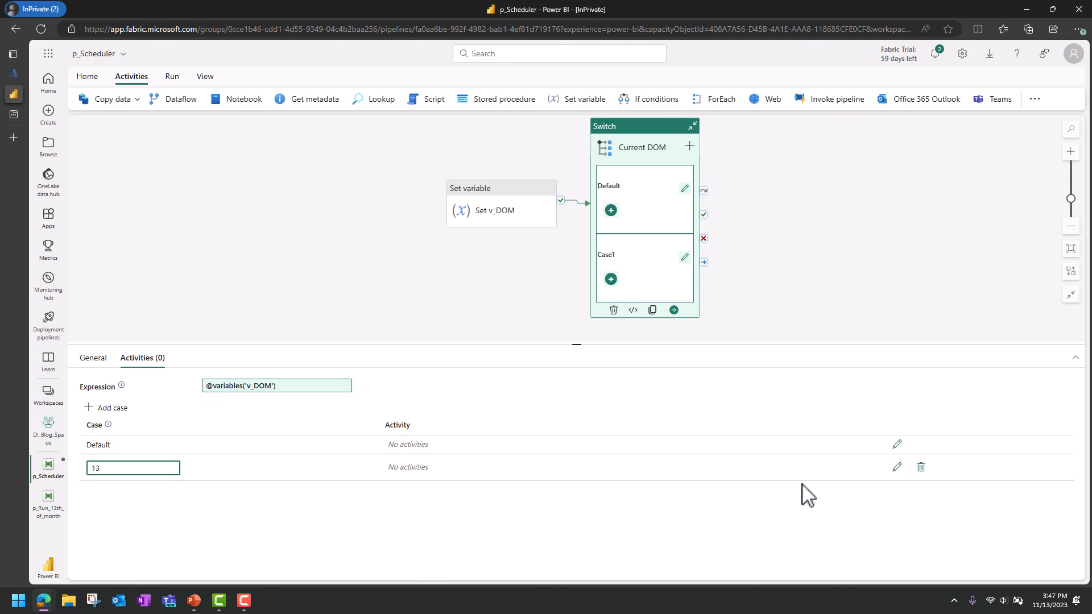
left_click(898, 467)
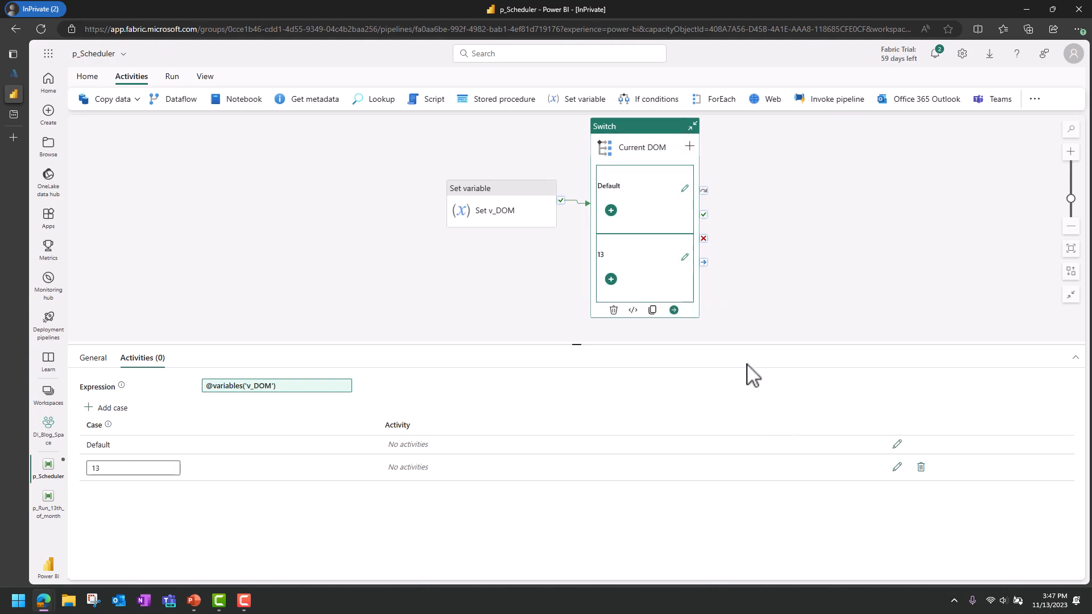
Step: Inside case 13, add an Invoke pipeline activity that calls p_Run_13th_of_month with Wait on completion enabled
left_click(897, 468)
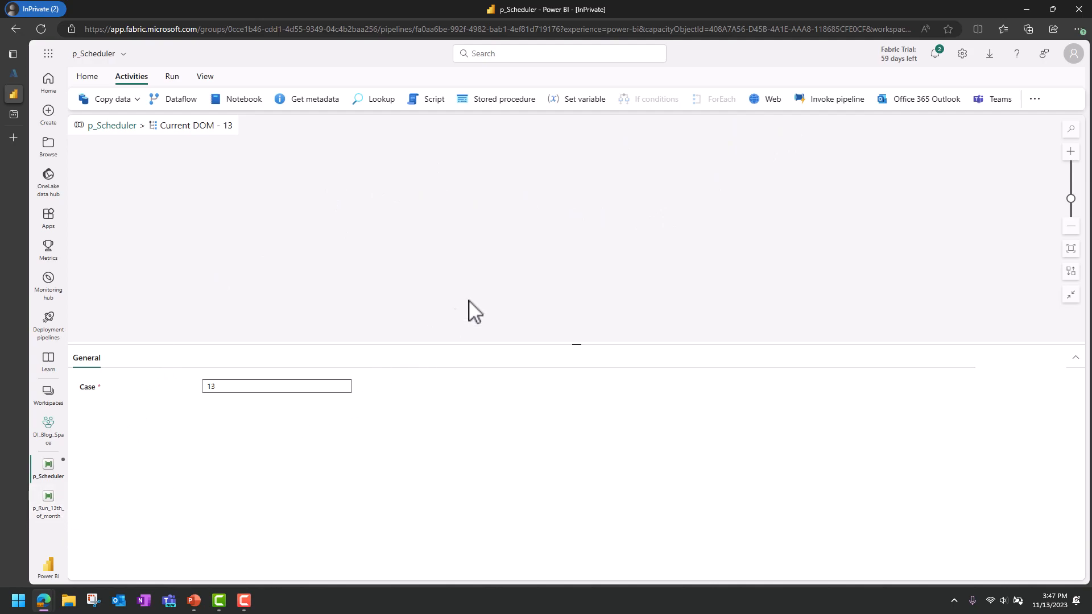
left_click(844, 109)
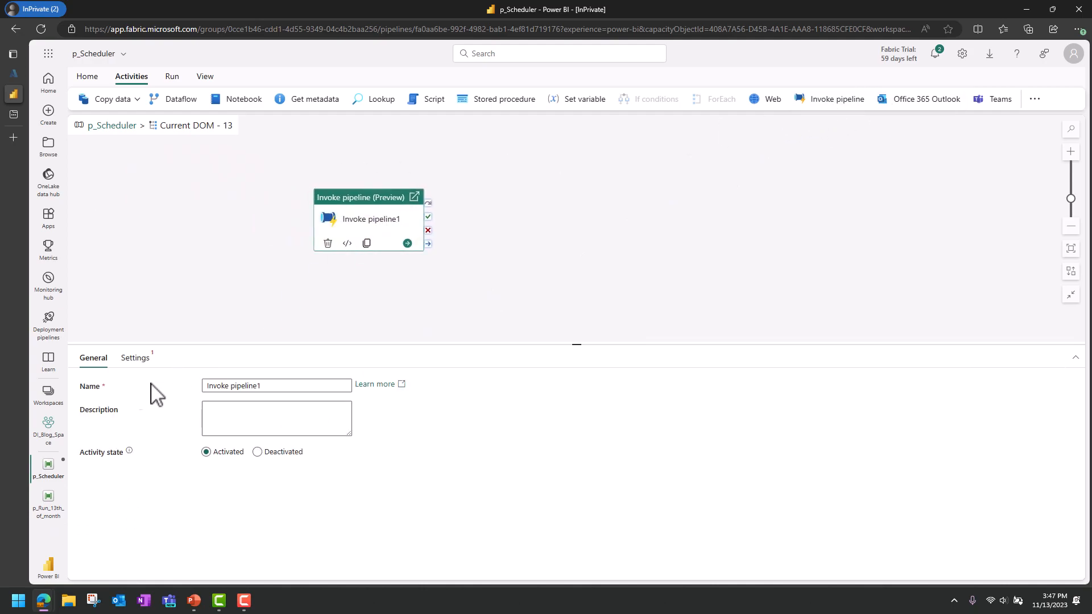
left_click(135, 358)
left_click(286, 386)
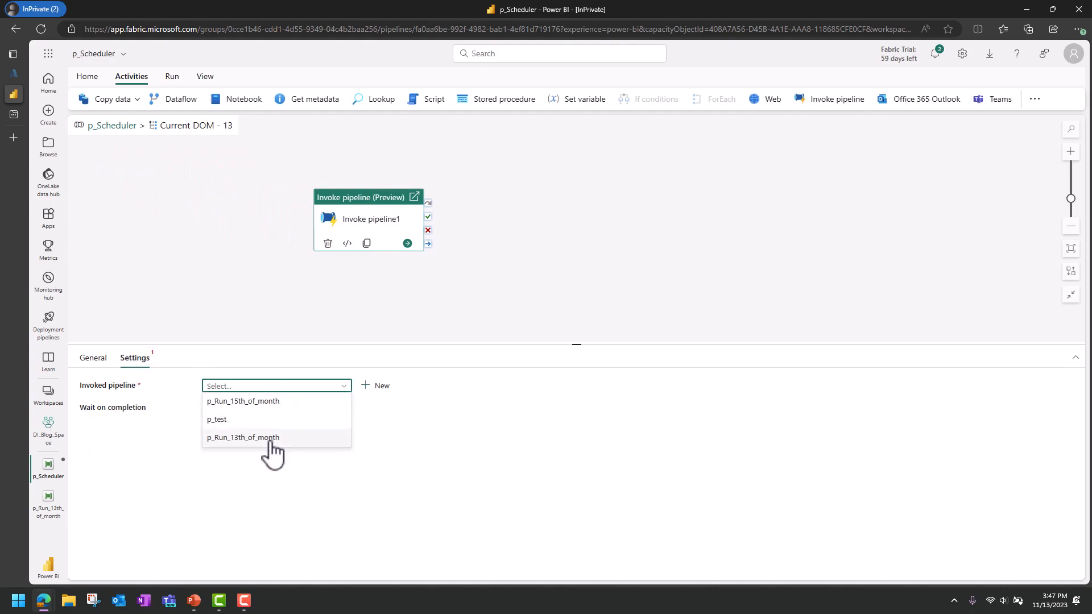
left_click(251, 438)
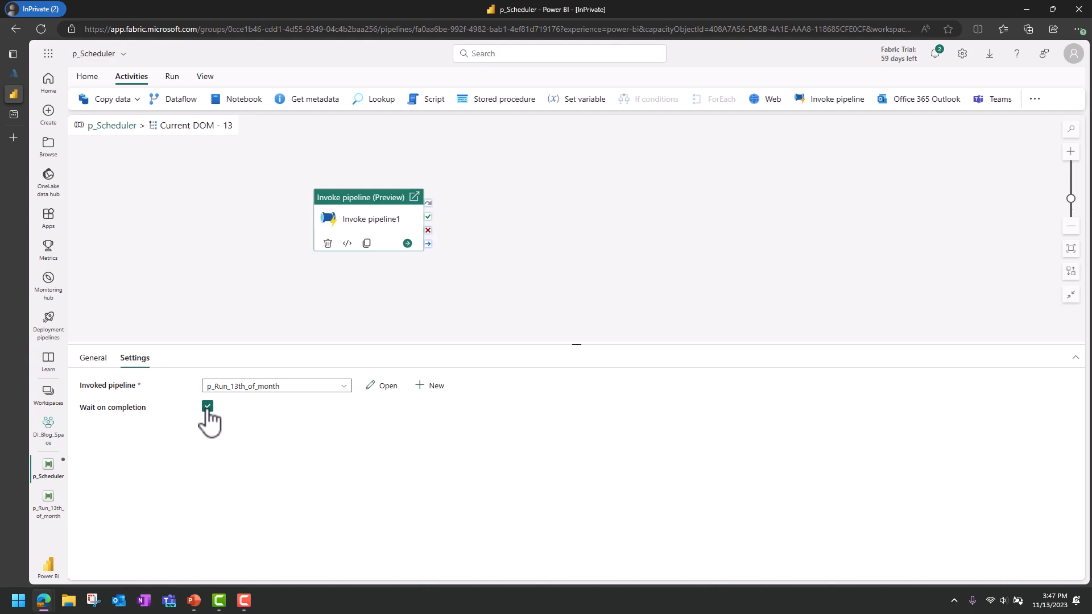
left_click(207, 407)
Step: Rename the Invoke pipeline activity to Invoke 13th DOM and return to the main p_Scheduler canvas
left_click(102, 359)
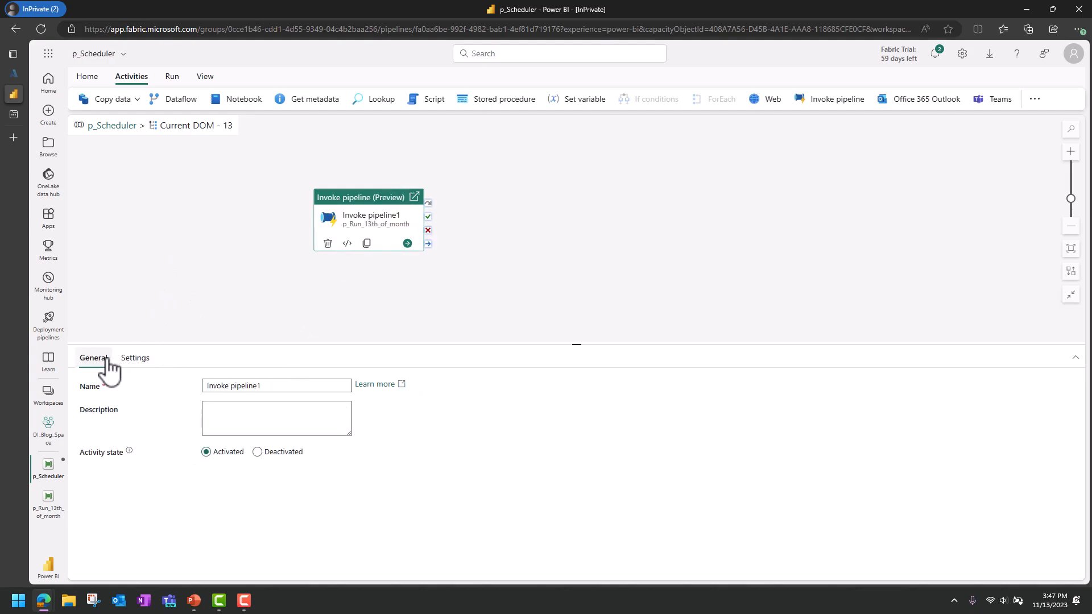
double_click(232, 386)
type("1")
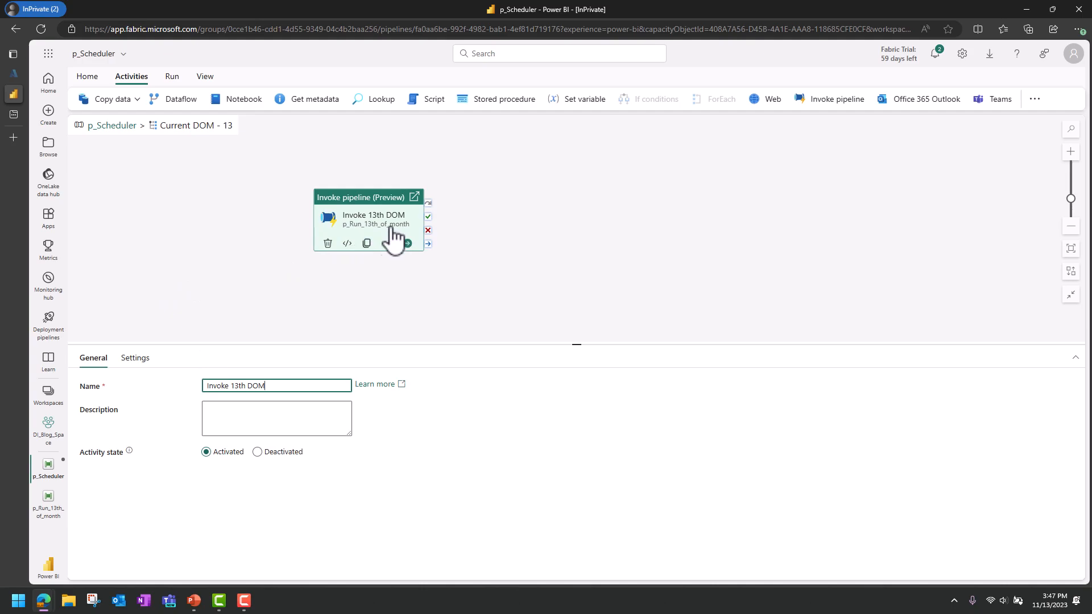
left_click(113, 126)
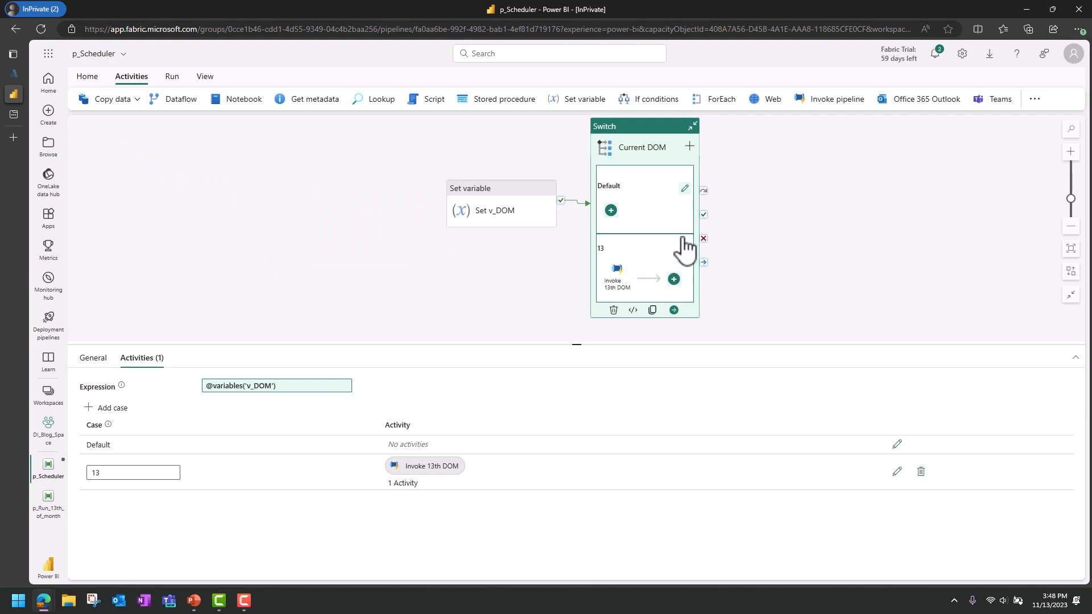
Step: Add a second case with the value 15 to the Current DOM Switch
left_click(98, 408)
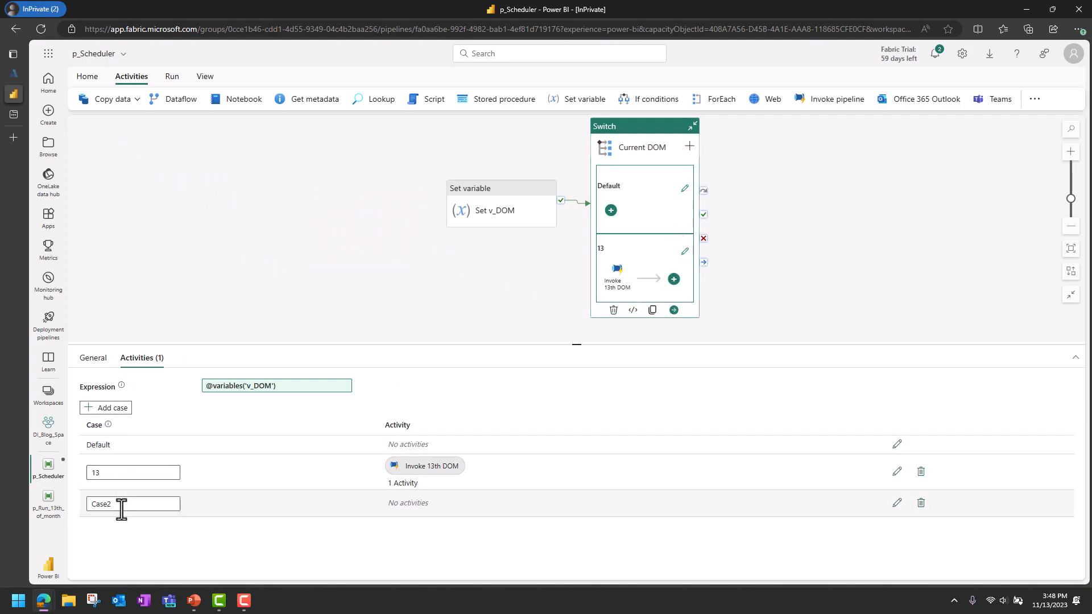
double_click(117, 504)
type("15")
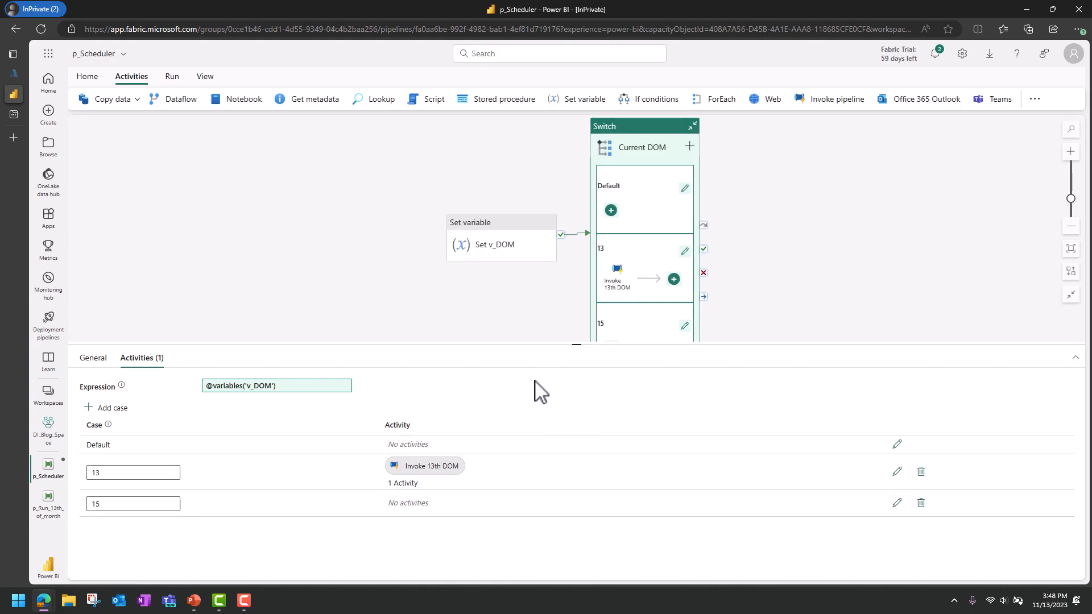
Step: Inside case 15, add an Invoke pipeline activity and name it Invoke 15 DOM
left_click(897, 504)
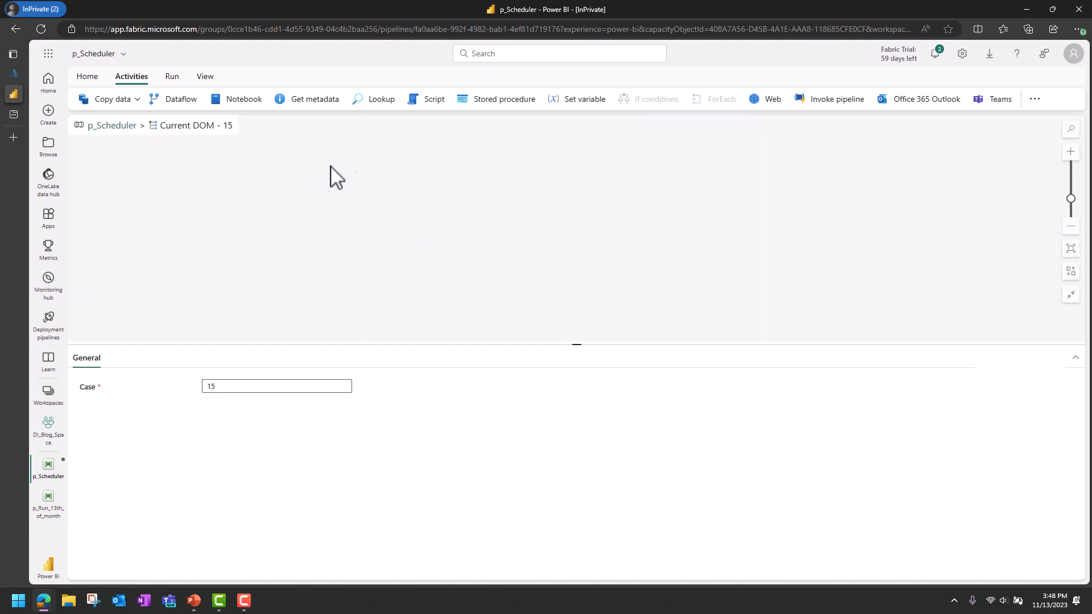
left_click(832, 101)
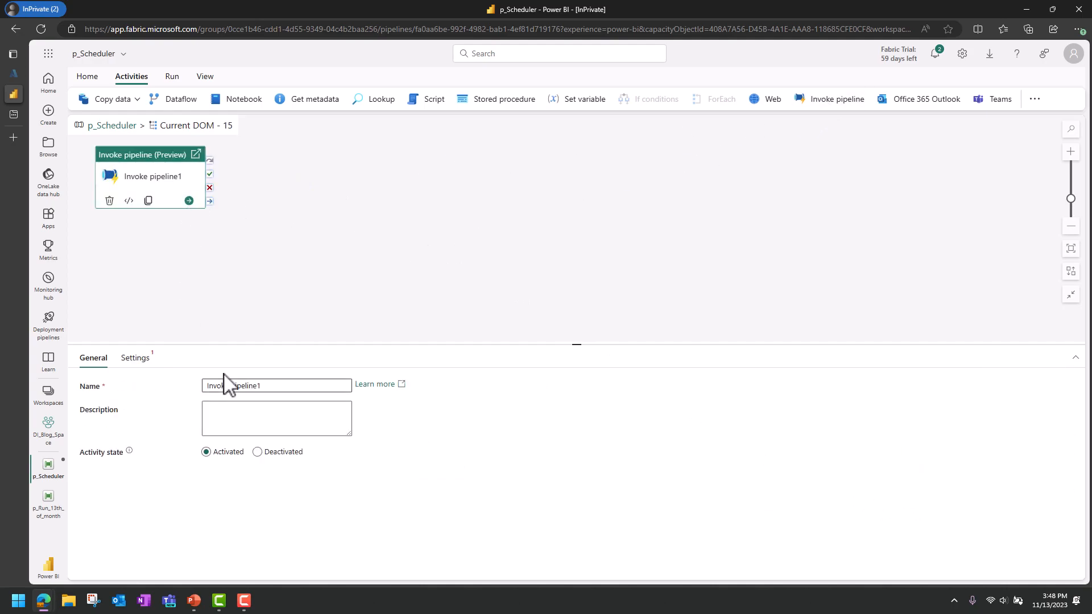
left_click_drag(261, 387, 231, 388)
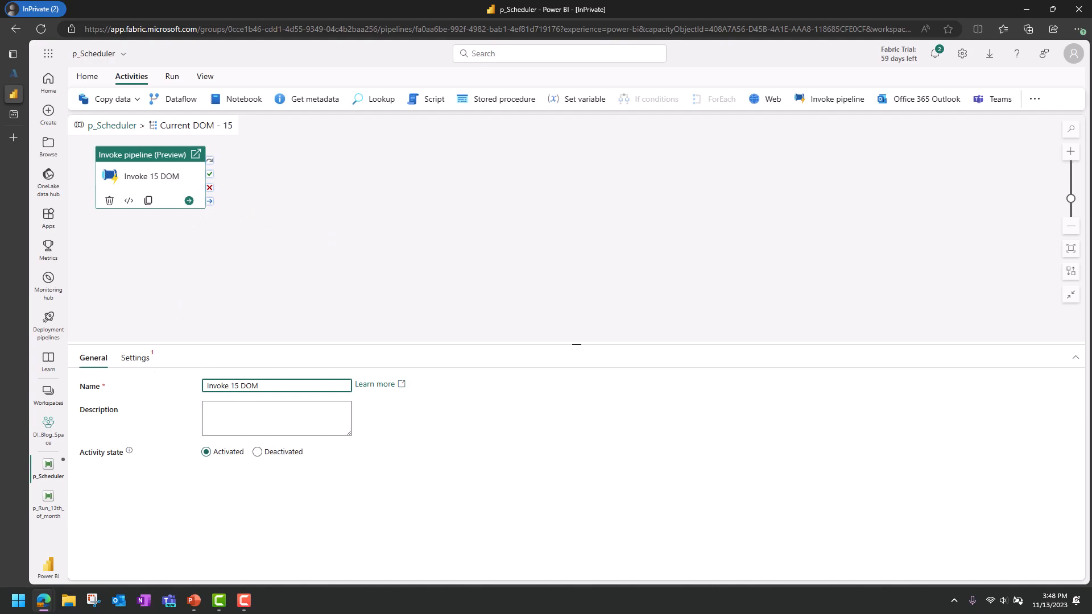
Step: Make Invoke 15 DOM call p_Run_15th_of_month with Wait on completion disabled, and return to the main p_Scheduler canvas
left_click(136, 359)
left_click(287, 386)
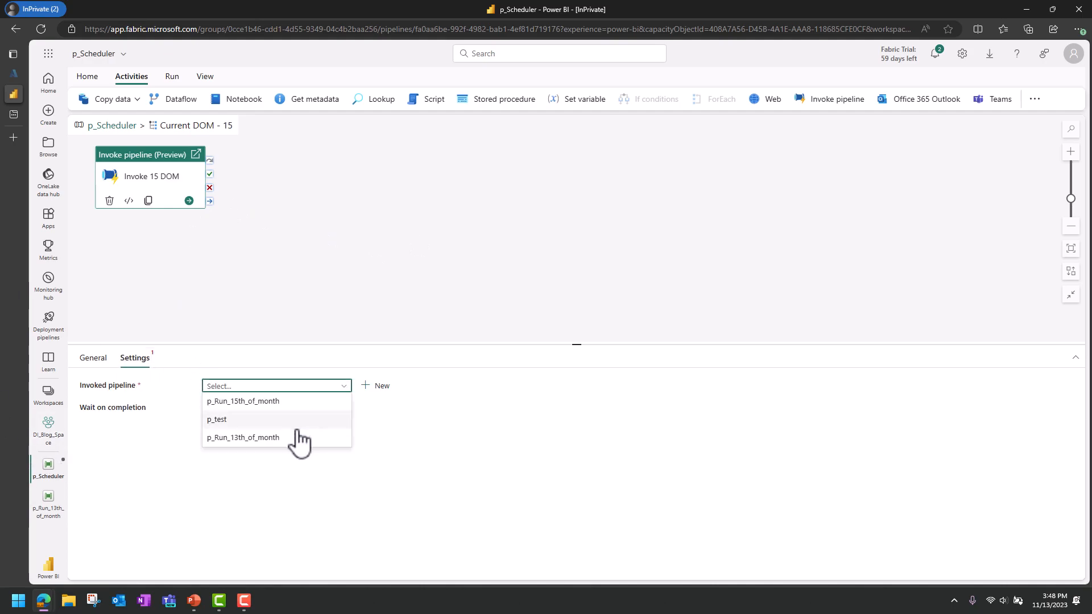
left_click(295, 401)
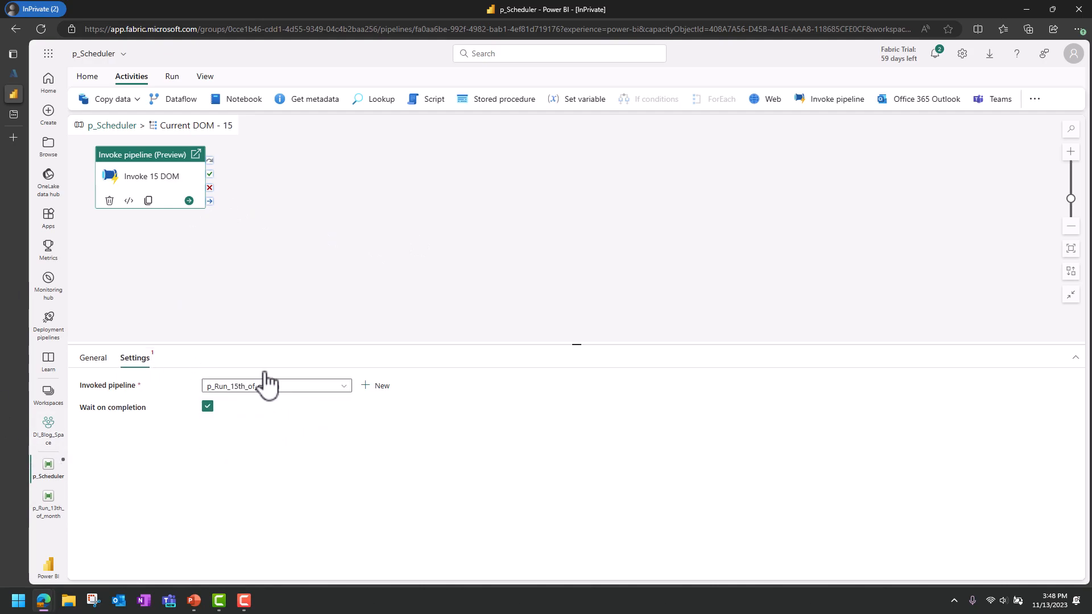
left_click(208, 406)
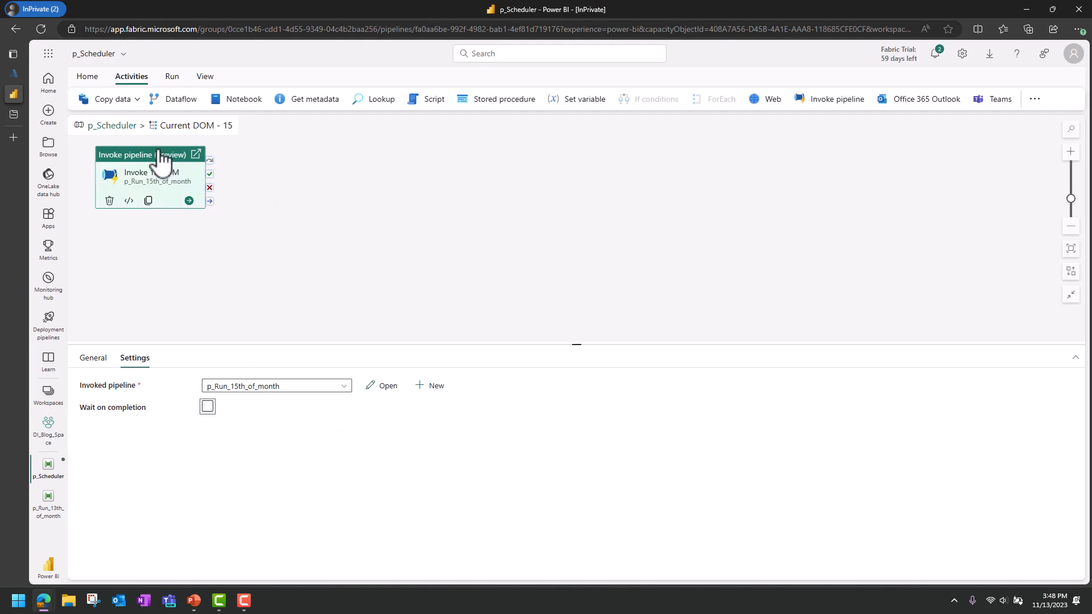
left_click(122, 127)
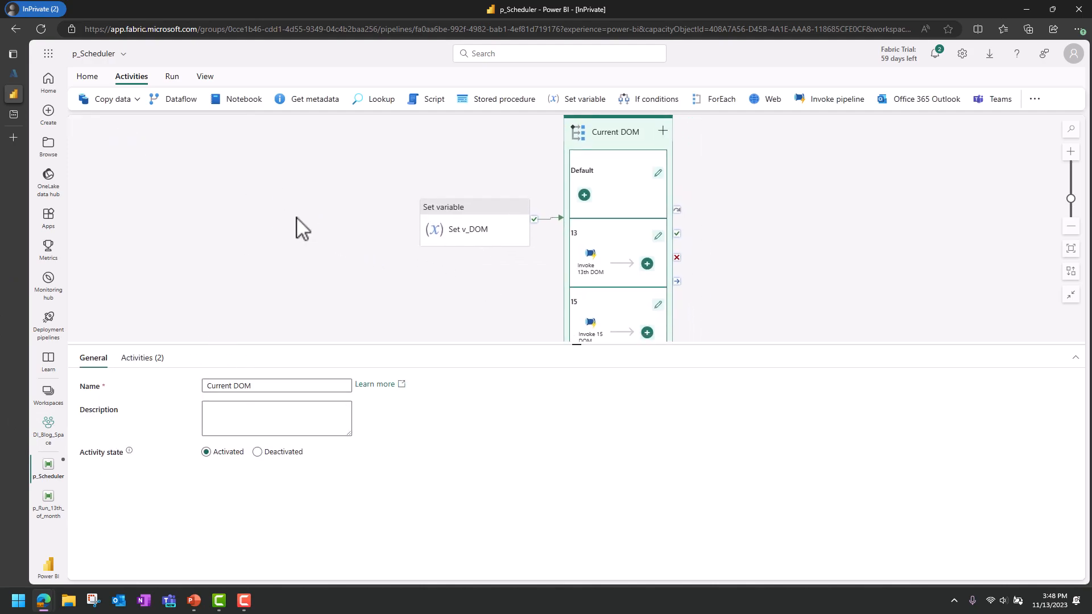
Step: Validate the p_Scheduler pipeline, close the validation output and enlarge the canvas area to show the whole Switch
left_click(87, 76)
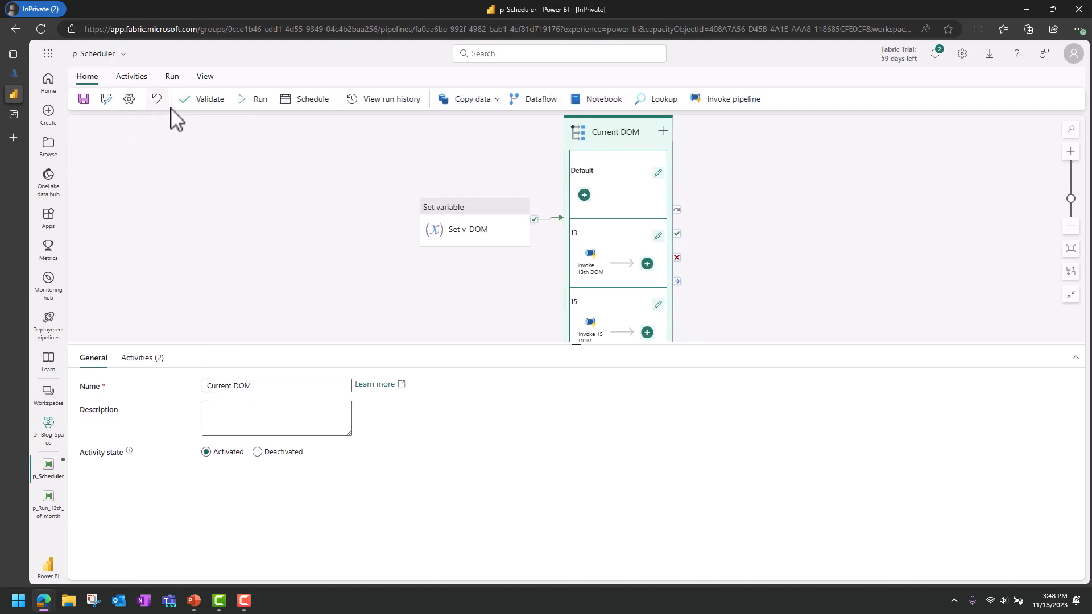
left_click(208, 100)
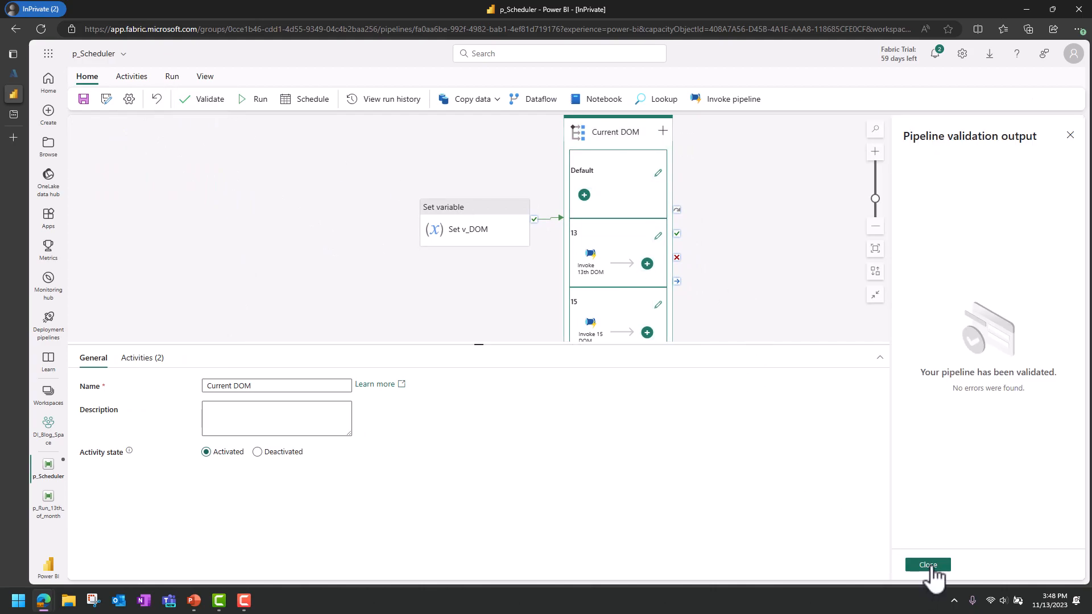
left_click(932, 567)
left_click_drag(565, 345, 577, 452)
left_click_drag(757, 331, 748, 367)
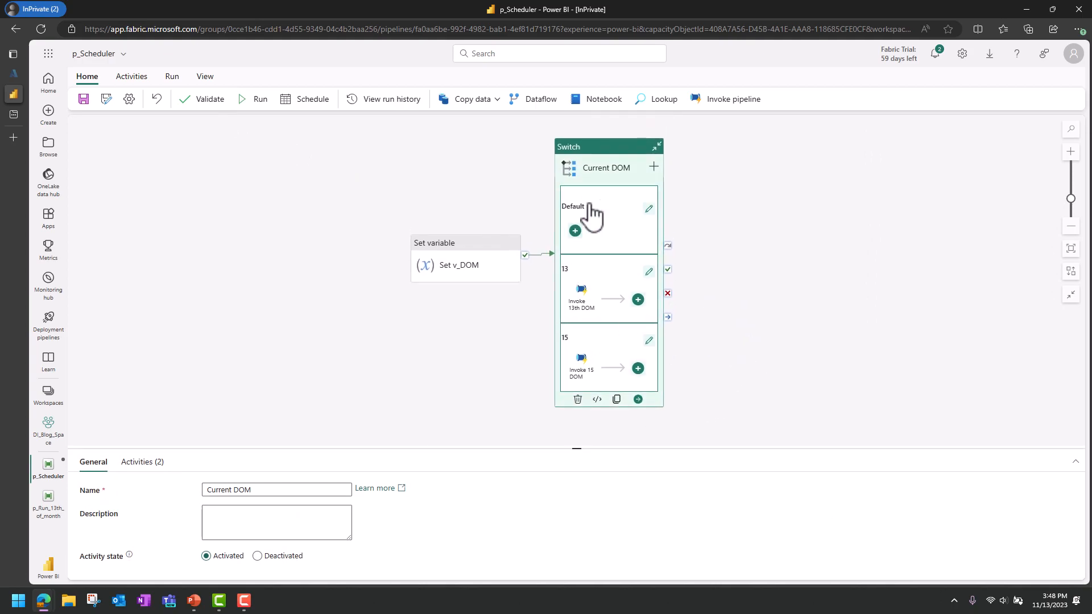
Step: Save and run p_Scheduler, enlarge the run output area and refresh its activity list
left_click(253, 100)
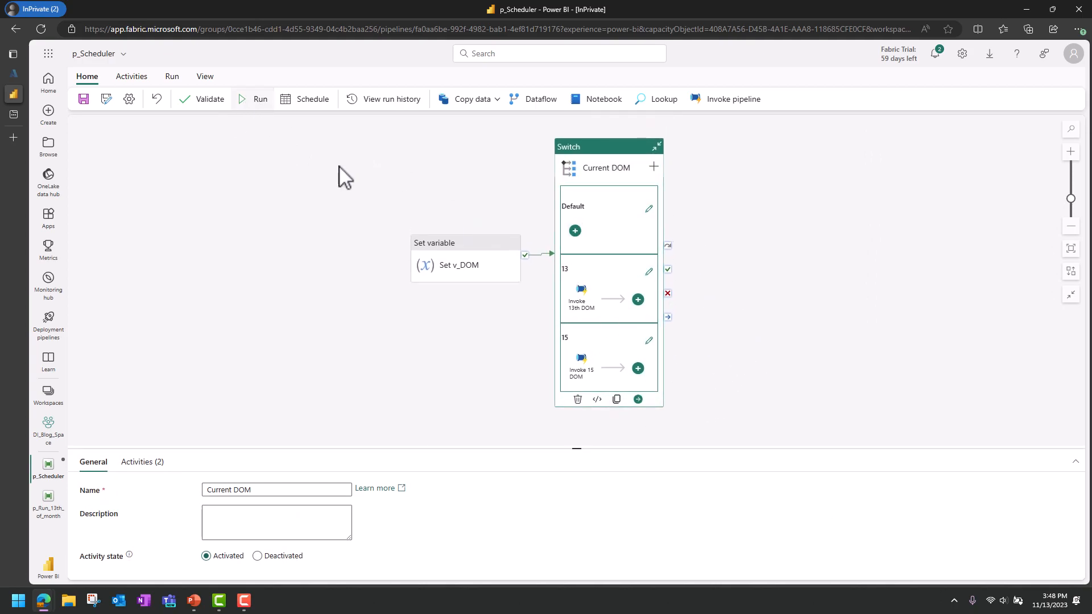
left_click(556, 355)
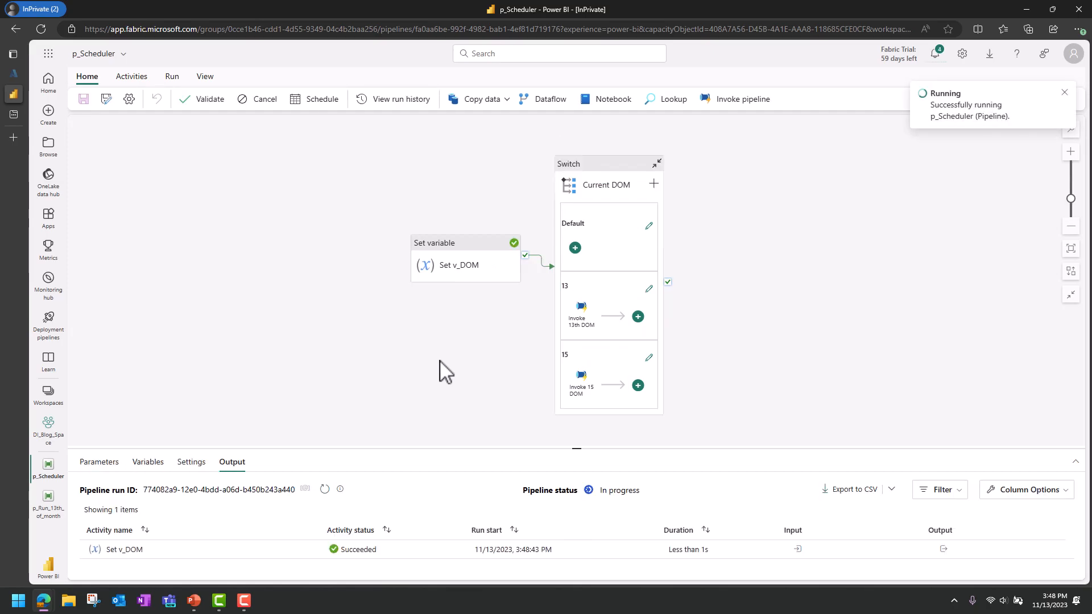
left_click_drag(419, 447, 369, 354)
left_click(326, 372)
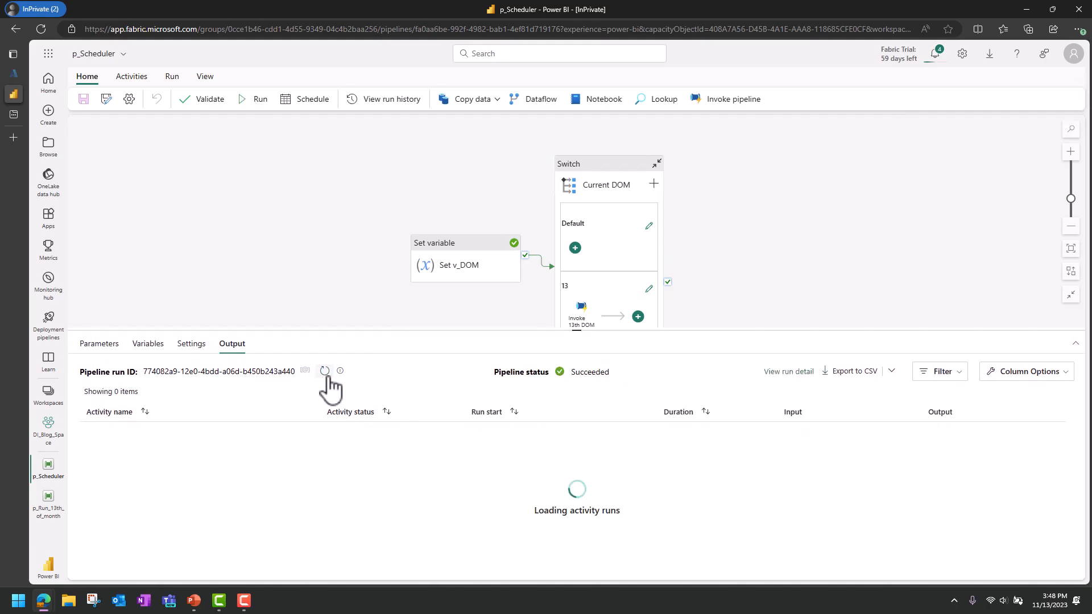
left_click(325, 372)
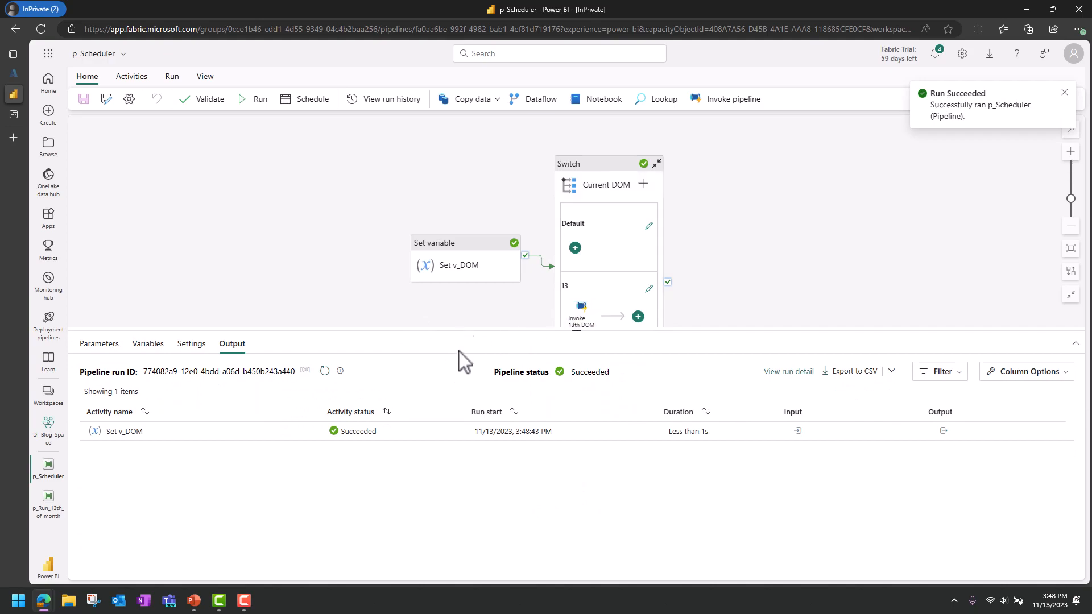
left_click(325, 372)
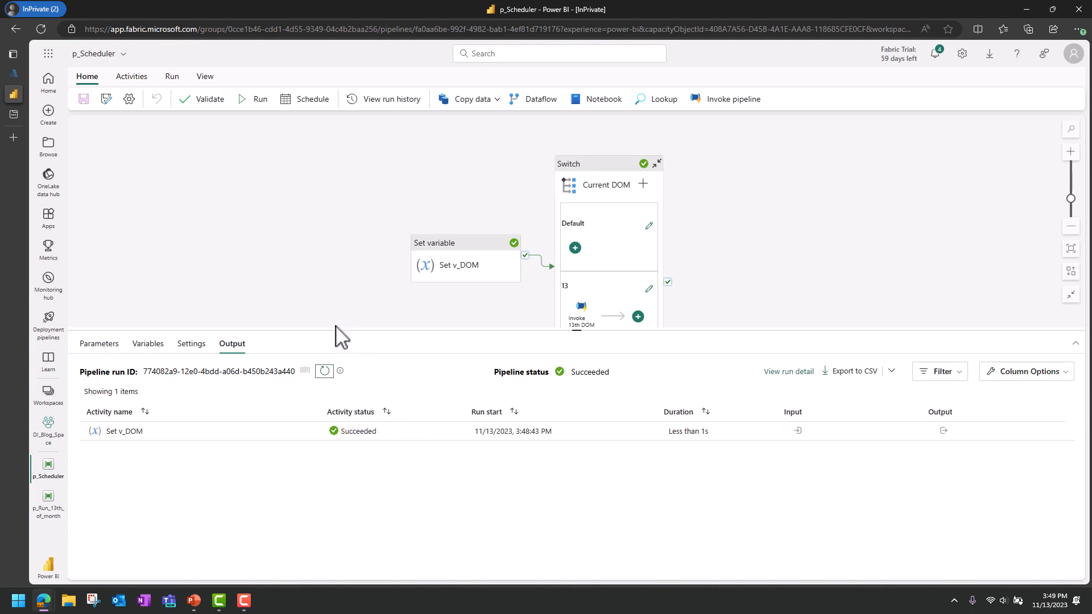
left_click_drag(352, 319, 360, 276)
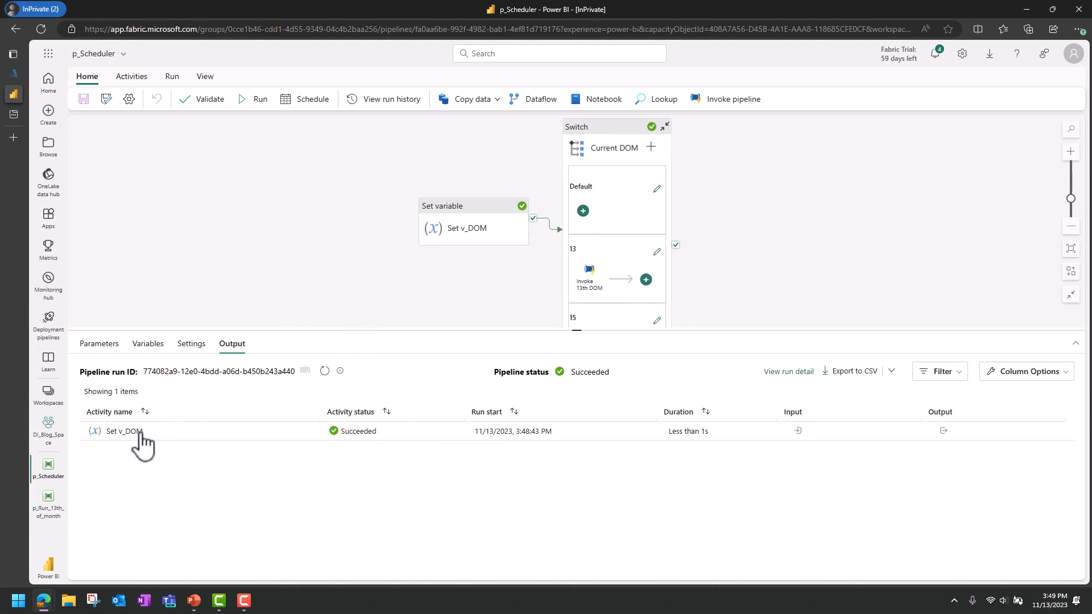
Step: Open the 3:48 PM run of p_Scheduler from the run history and inspect the Current DOM activity's output and input
left_click(399, 100)
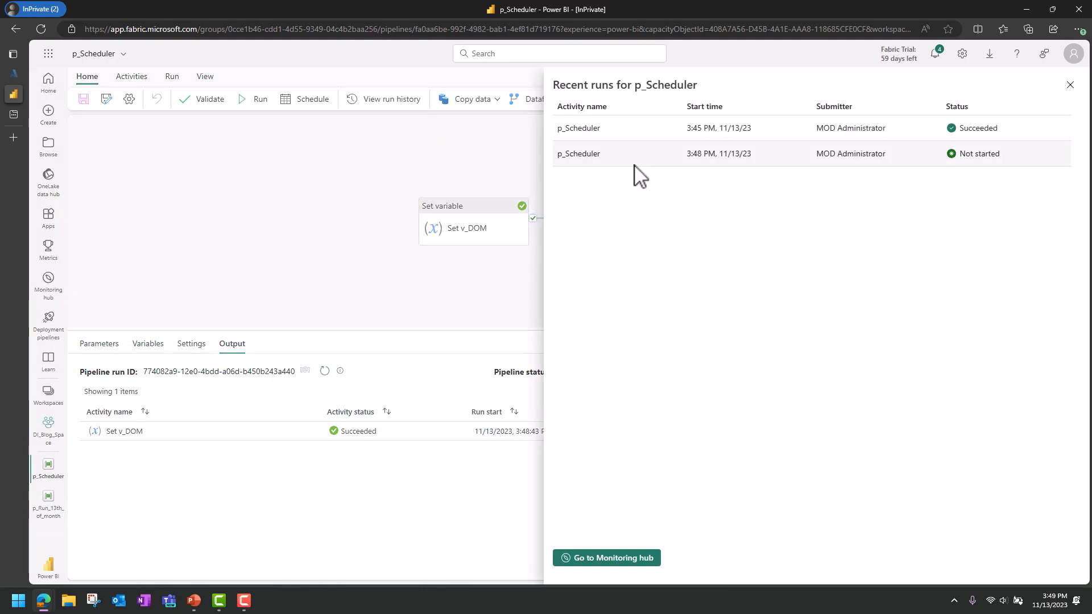
left_click(592, 153)
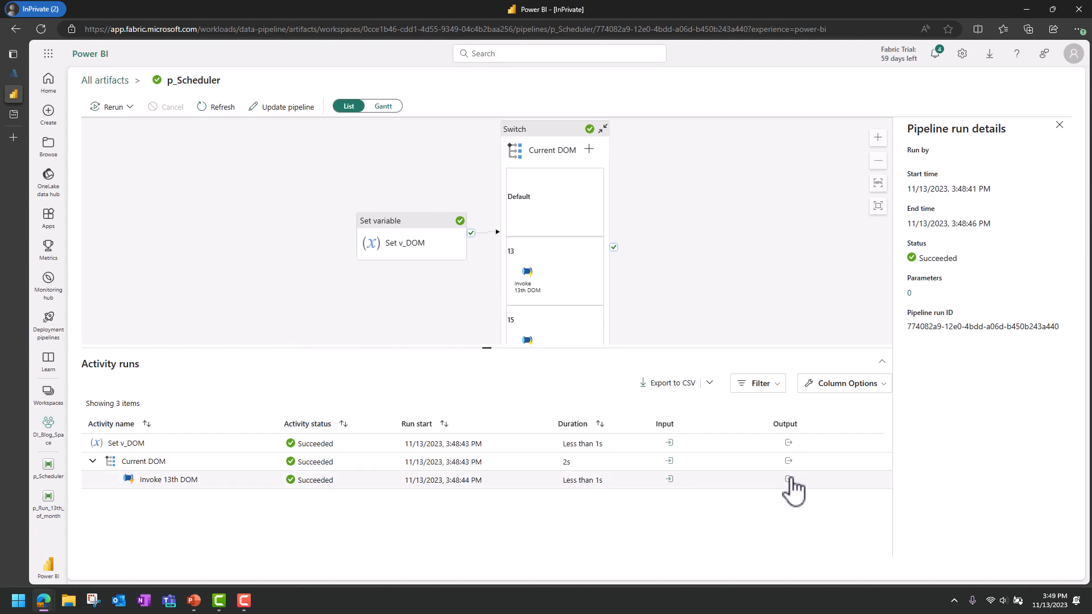
left_click(789, 461)
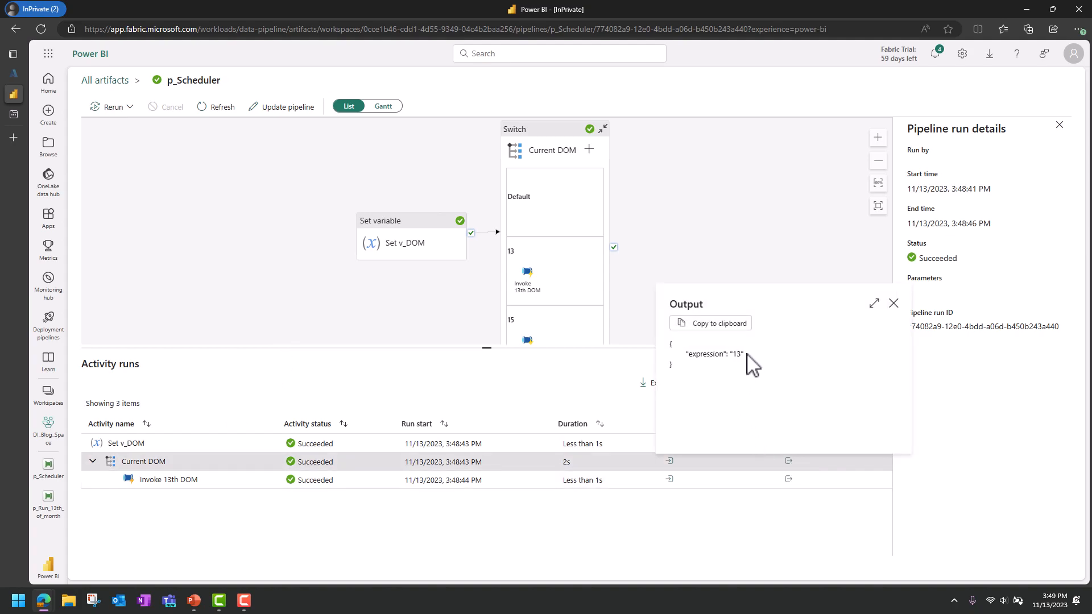
left_click_drag(750, 362, 687, 355)
left_click(894, 303)
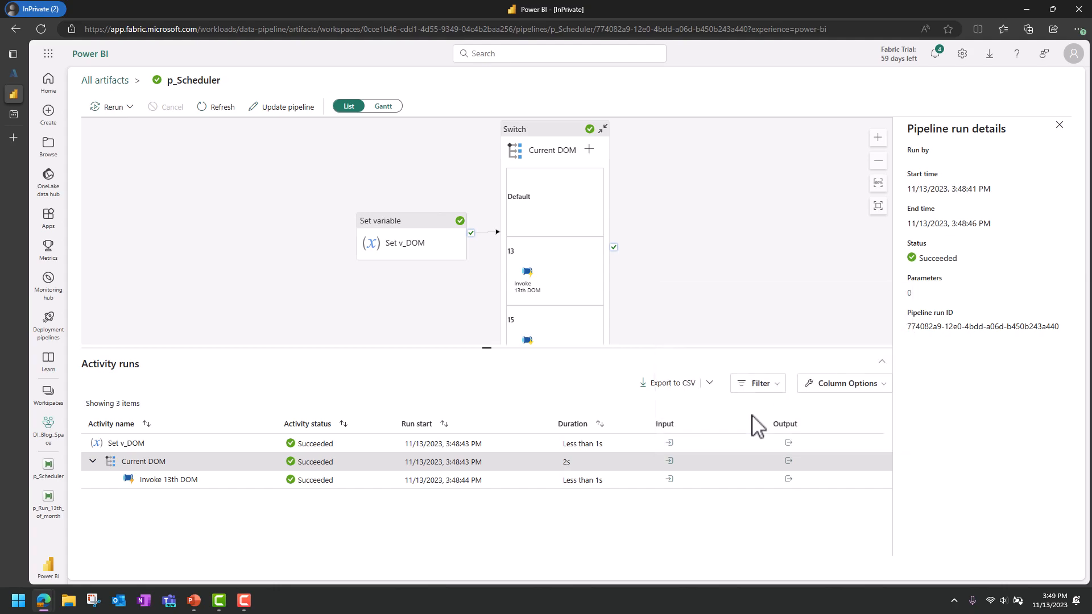
left_click(670, 460)
left_click(773, 302)
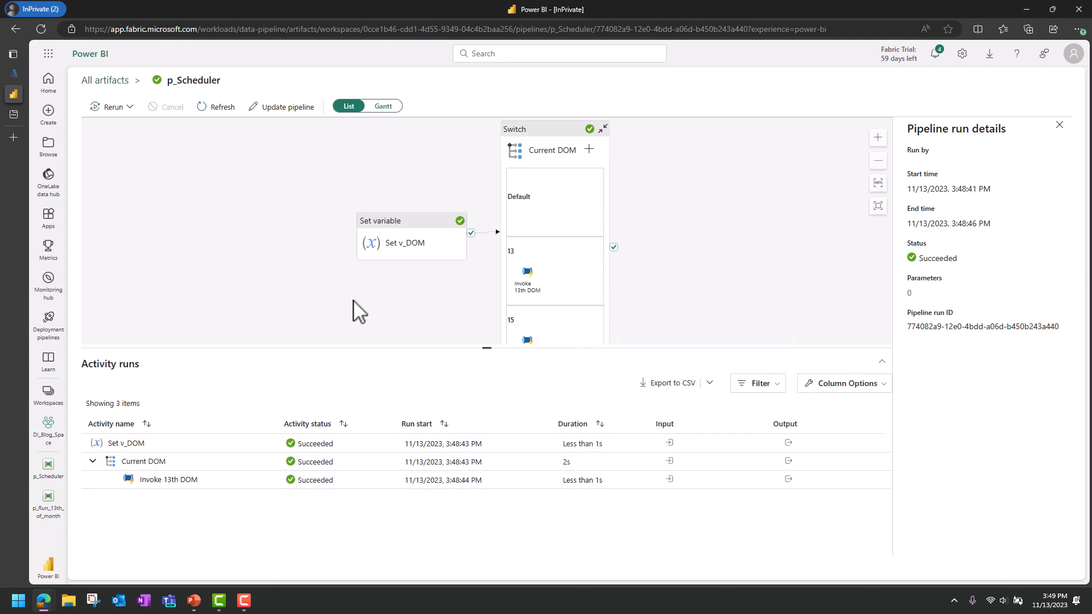
left_click_drag(352, 301, 349, 277)
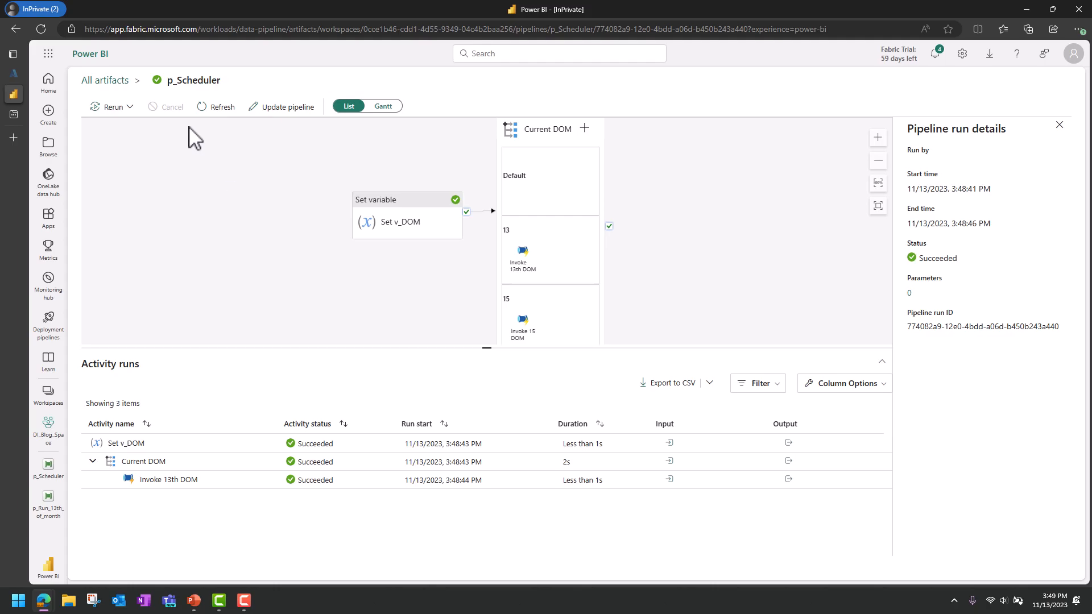
left_click_drag(690, 217, 645, 254)
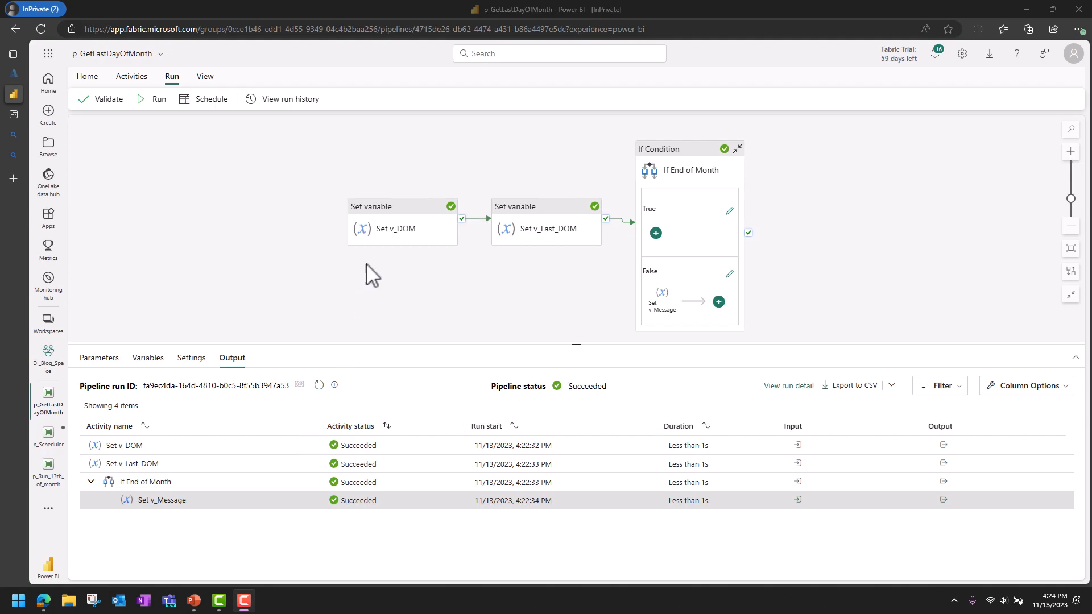
Step: In p_GetLastDayOfMonth, review the value expression of the Set v_DOM activity and close it without changes
left_click(392, 219)
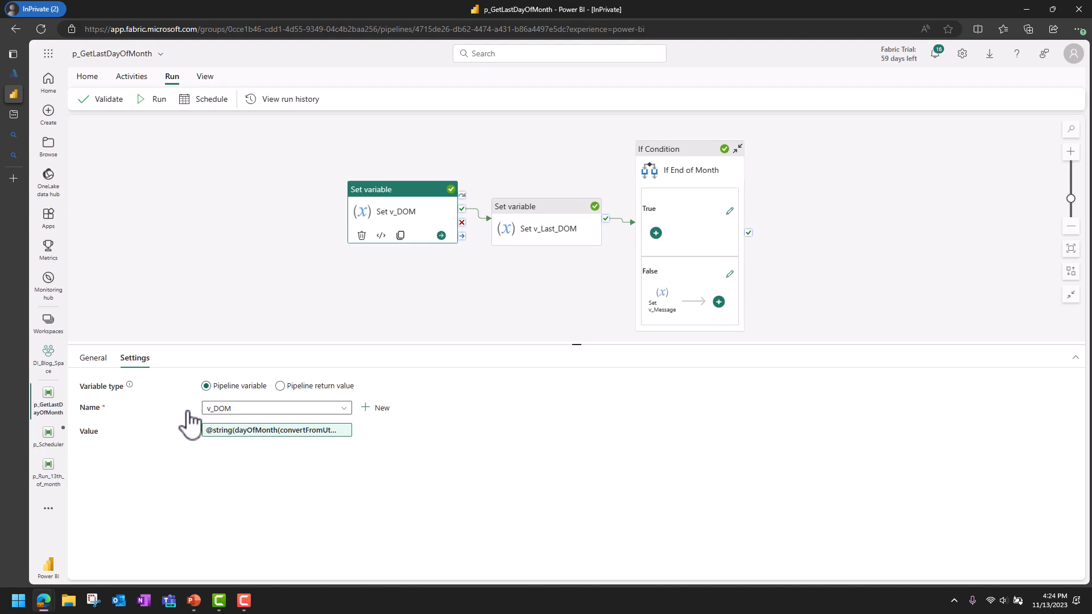
left_click(239, 431)
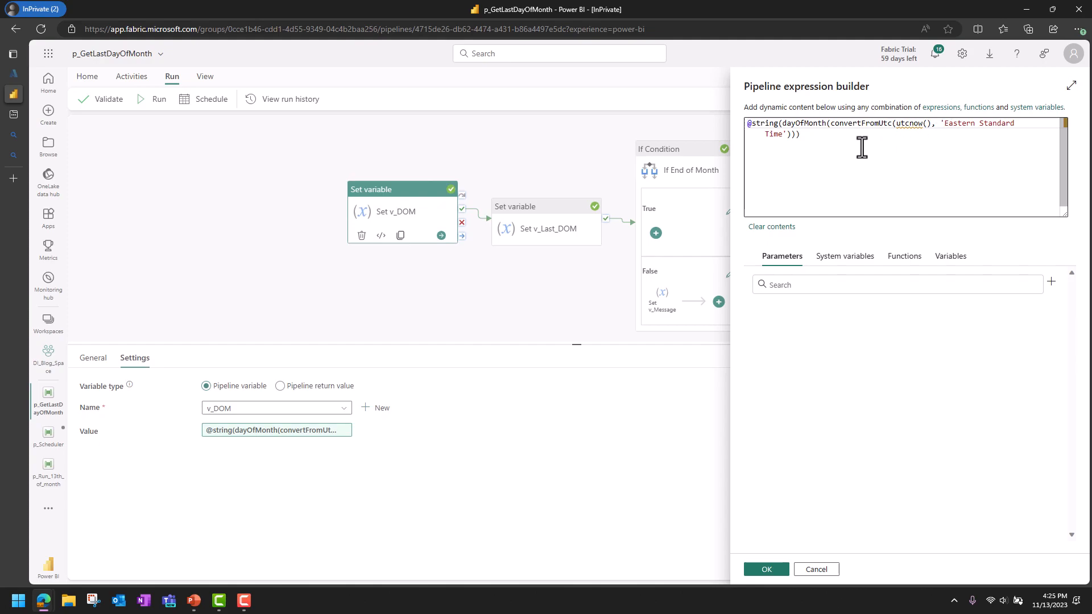
double_click(807, 126)
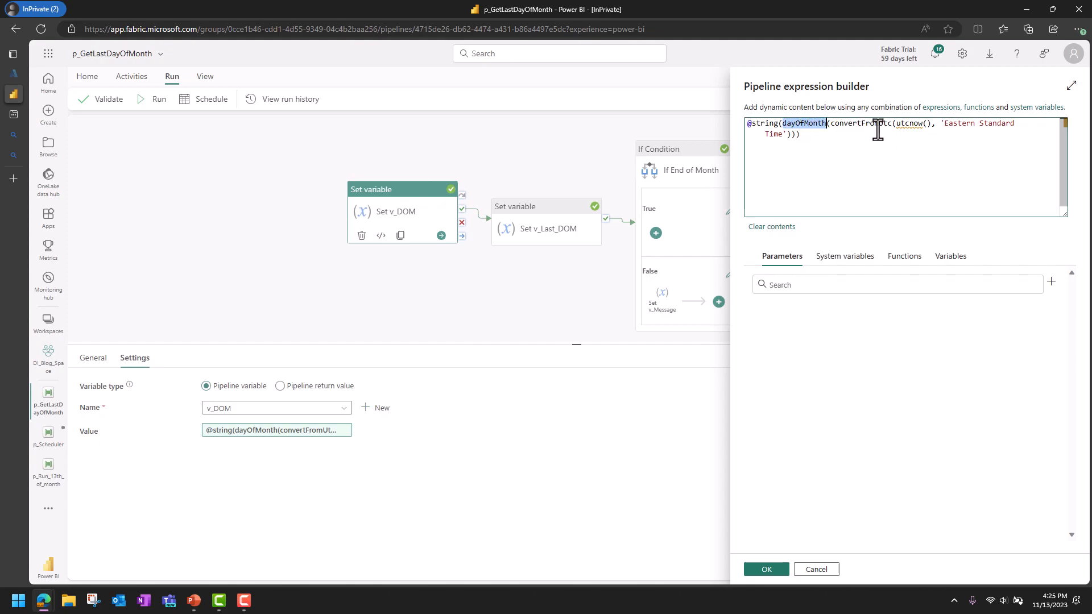
double_click(761, 124)
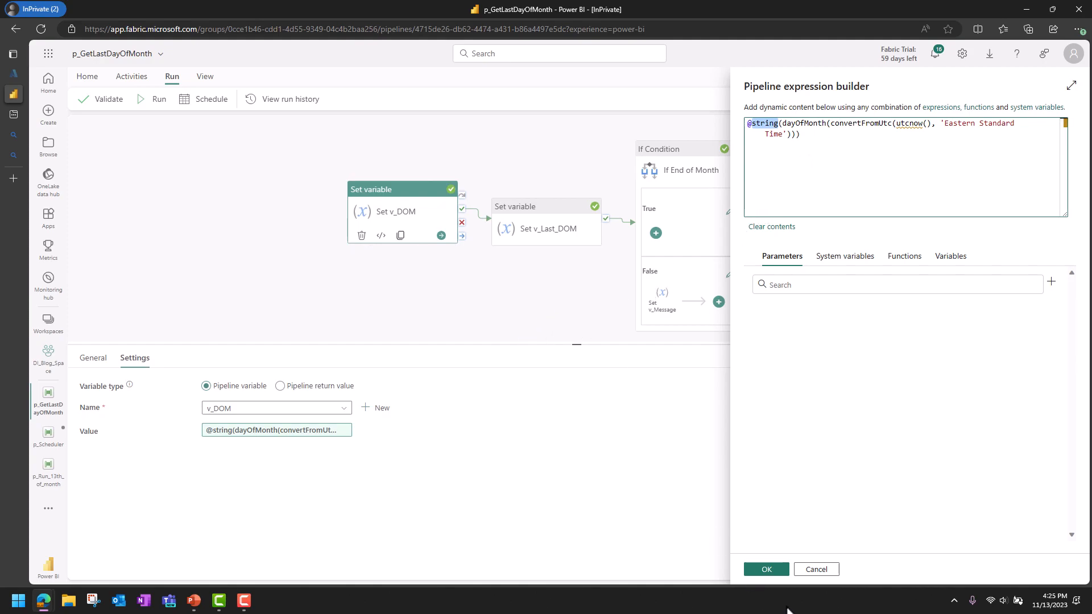
left_click(814, 570)
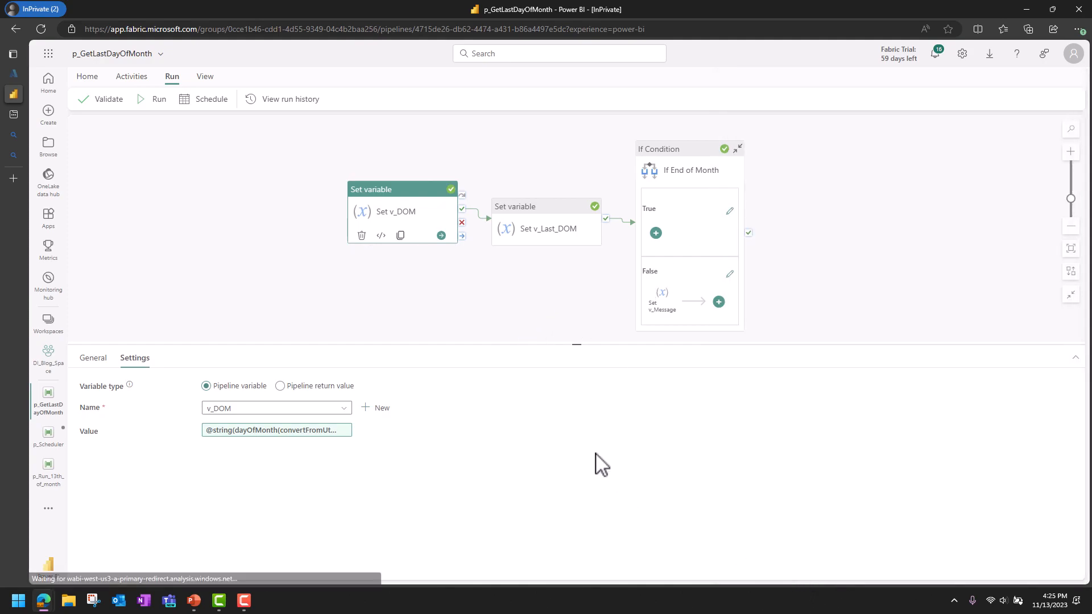
Step: Open the value expression of the Set v_Last_DOM activity and browse the date functions it relies on, such as addToTime and startOfMonth
left_click(554, 243)
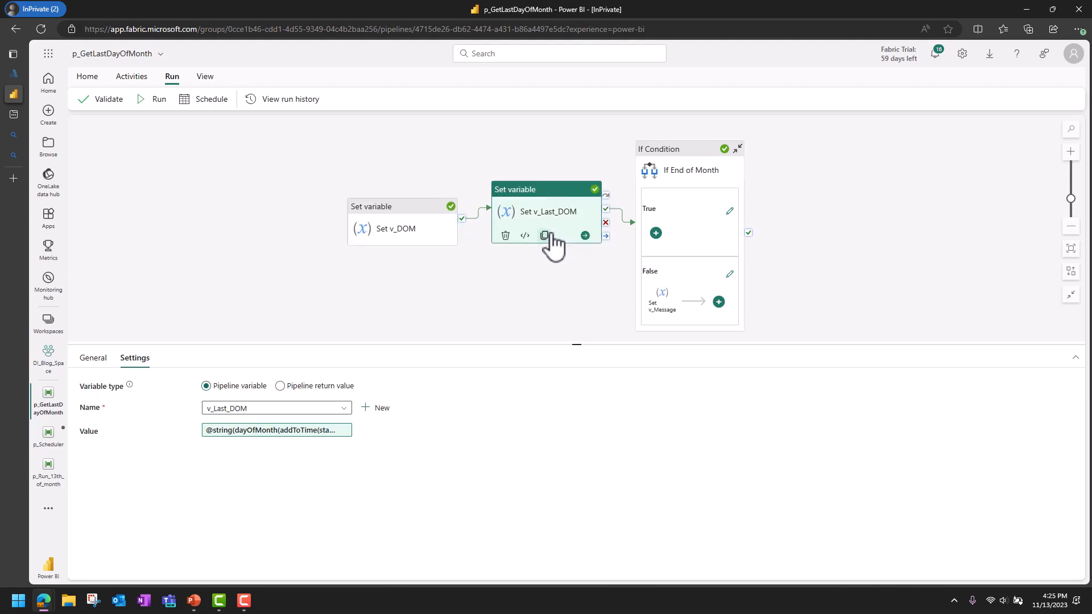
left_click(226, 433)
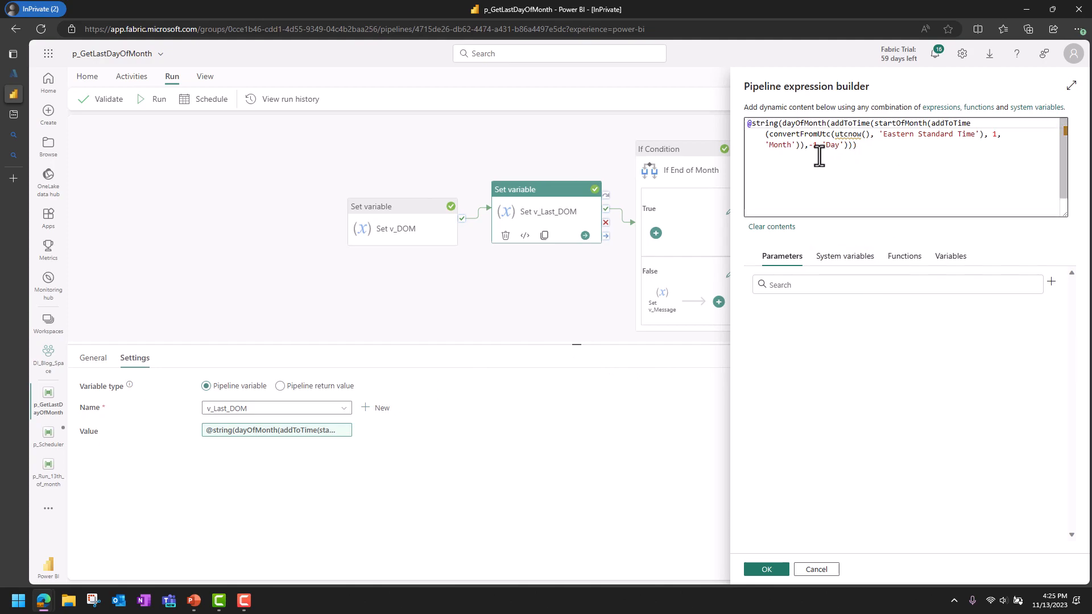
left_click(896, 257)
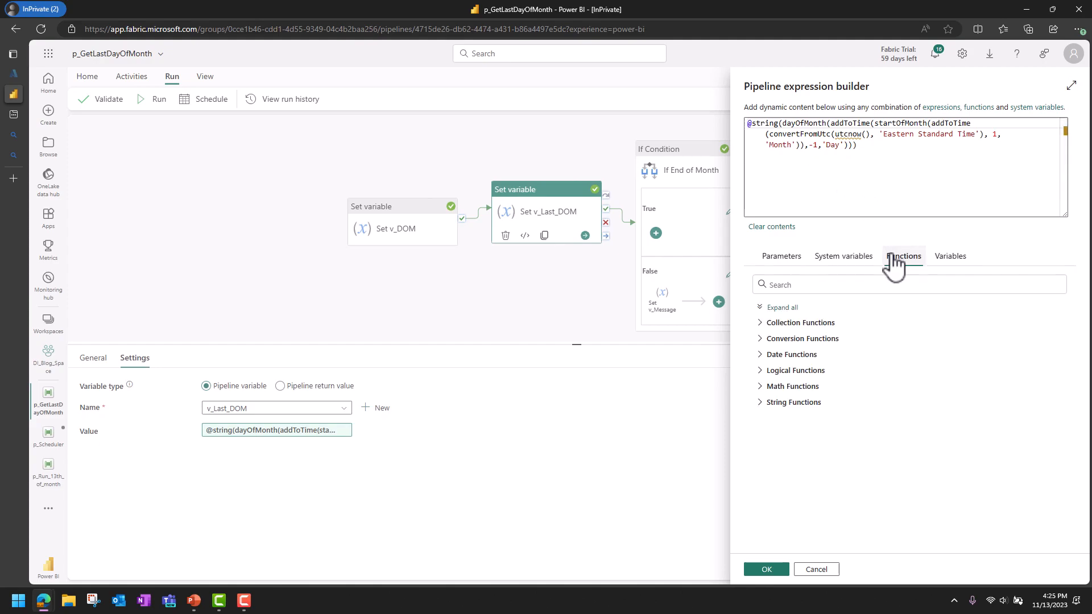
left_click(799, 355)
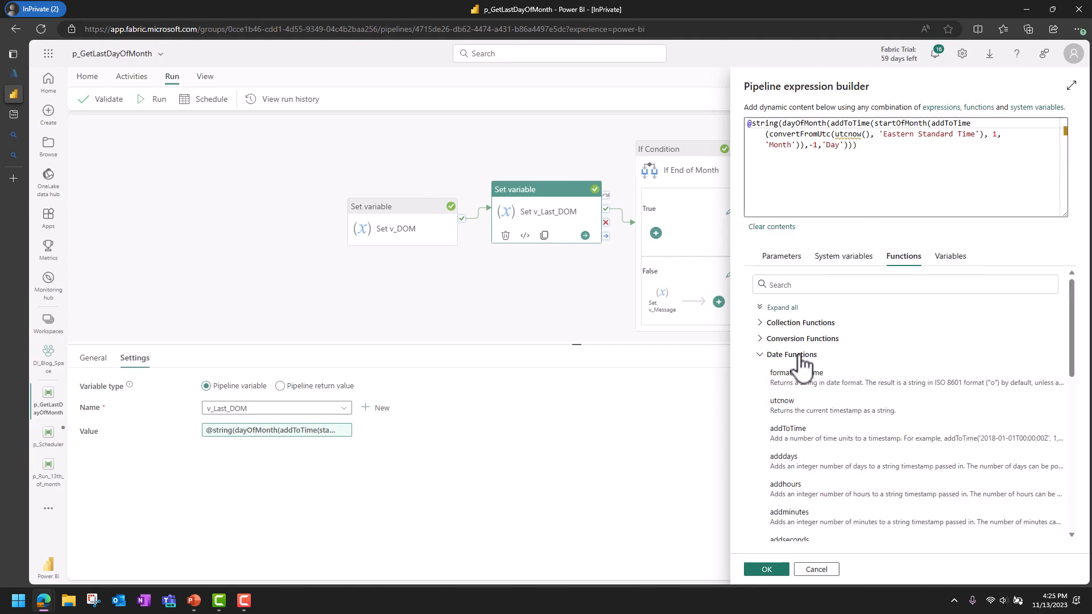
scroll(829, 375, "down", 1)
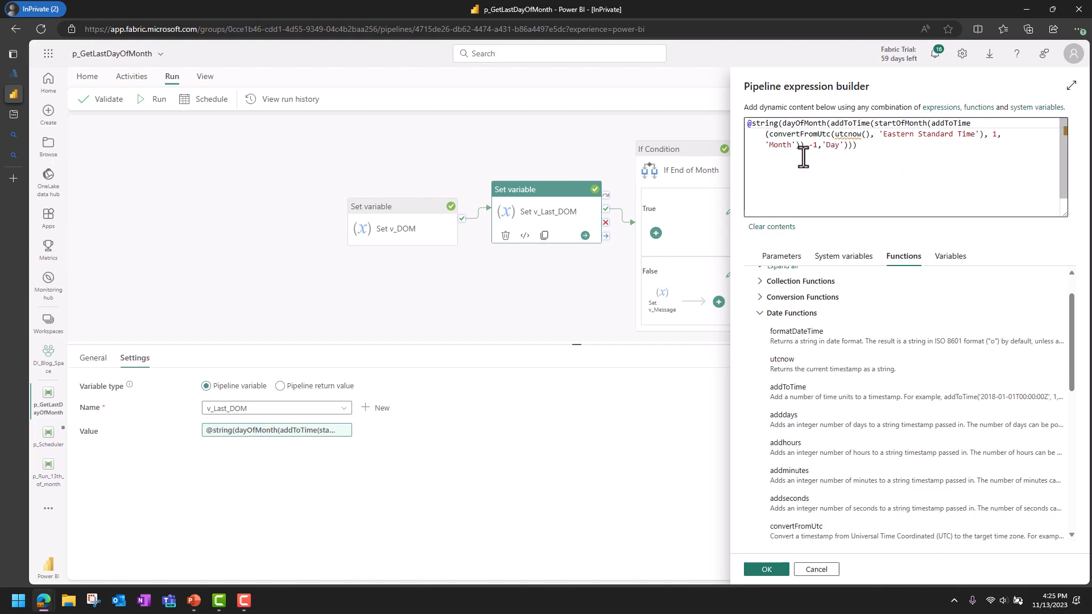
double_click(944, 124)
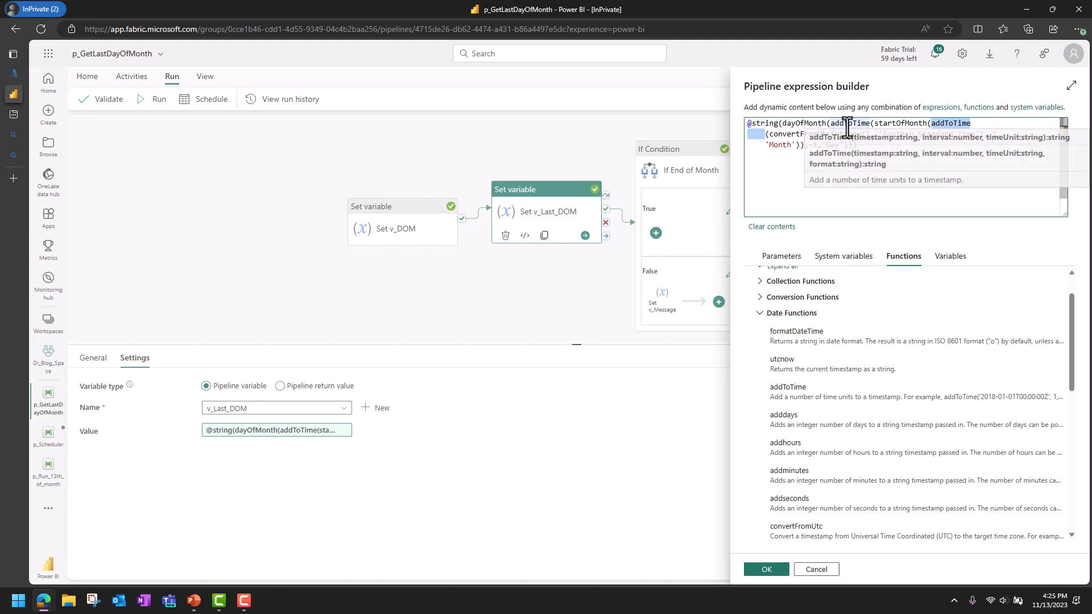
double_click(901, 124)
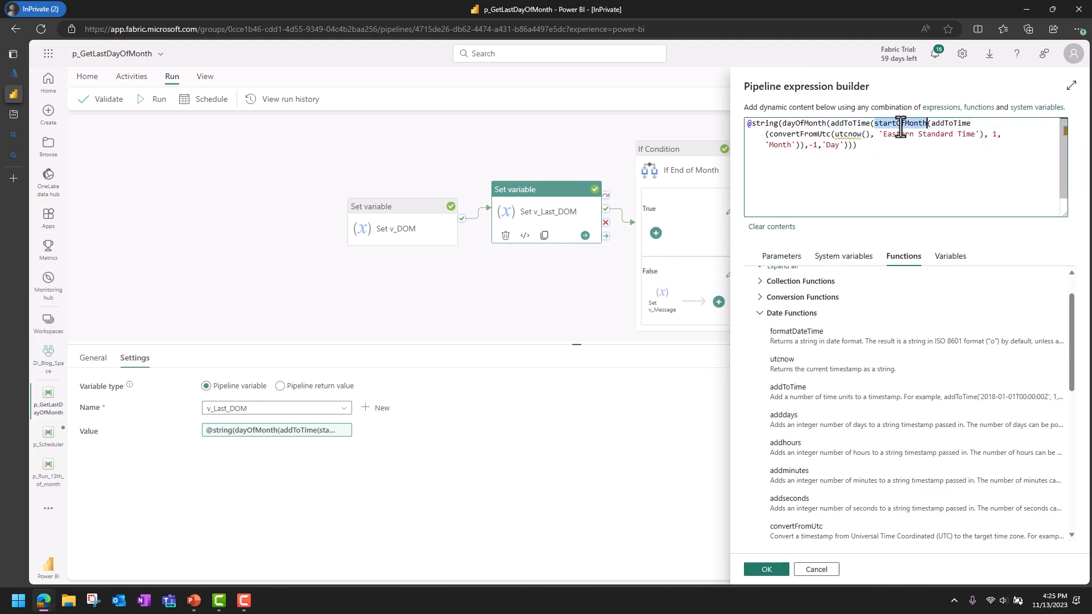
left_click(891, 172)
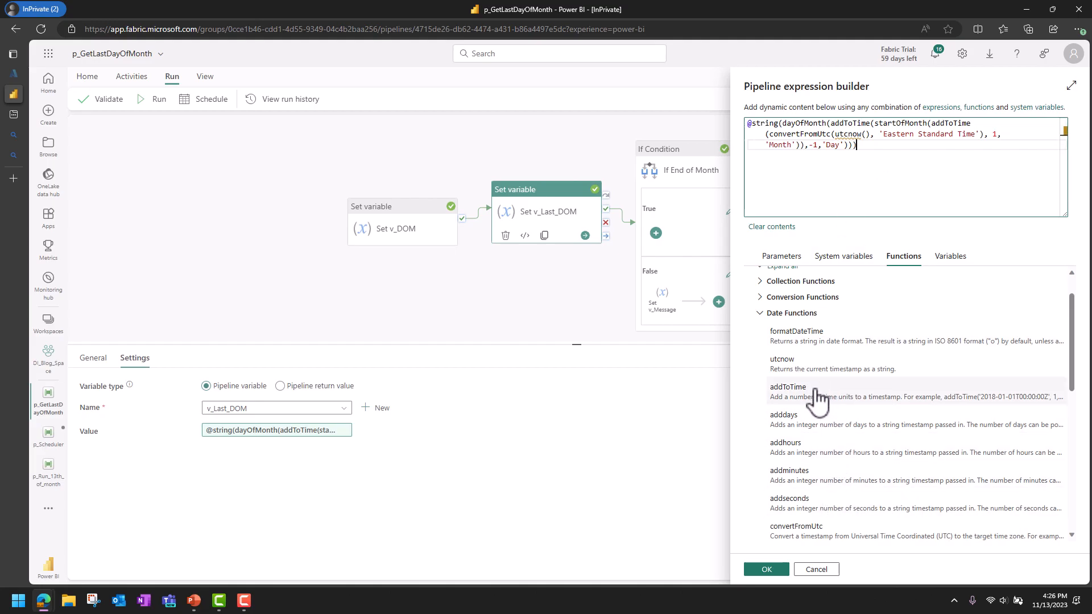
scroll(830, 409, "down", 3)
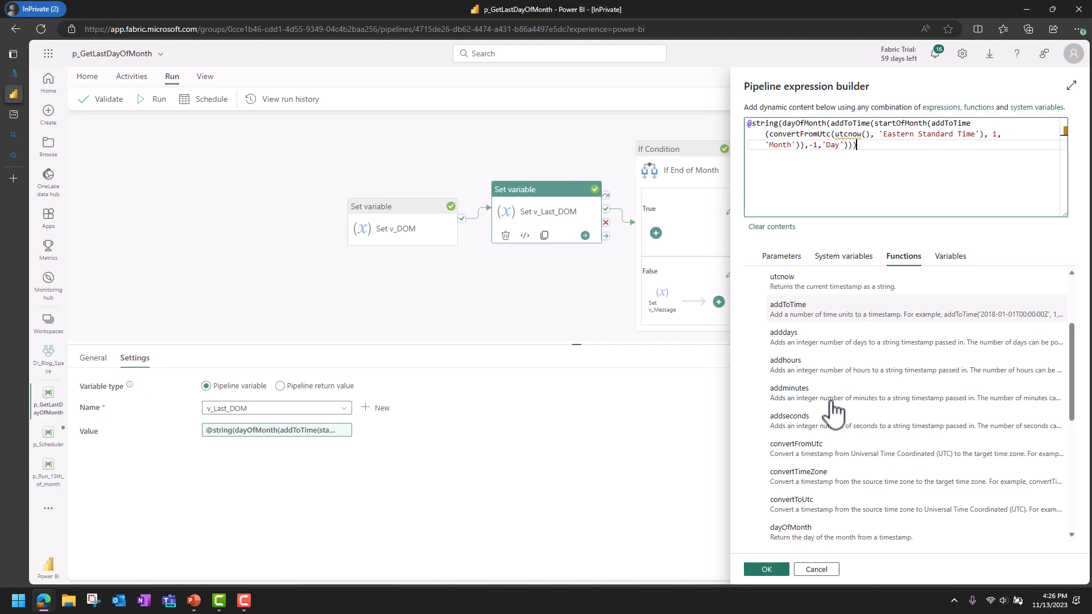
scroll(858, 449, "down", 3)
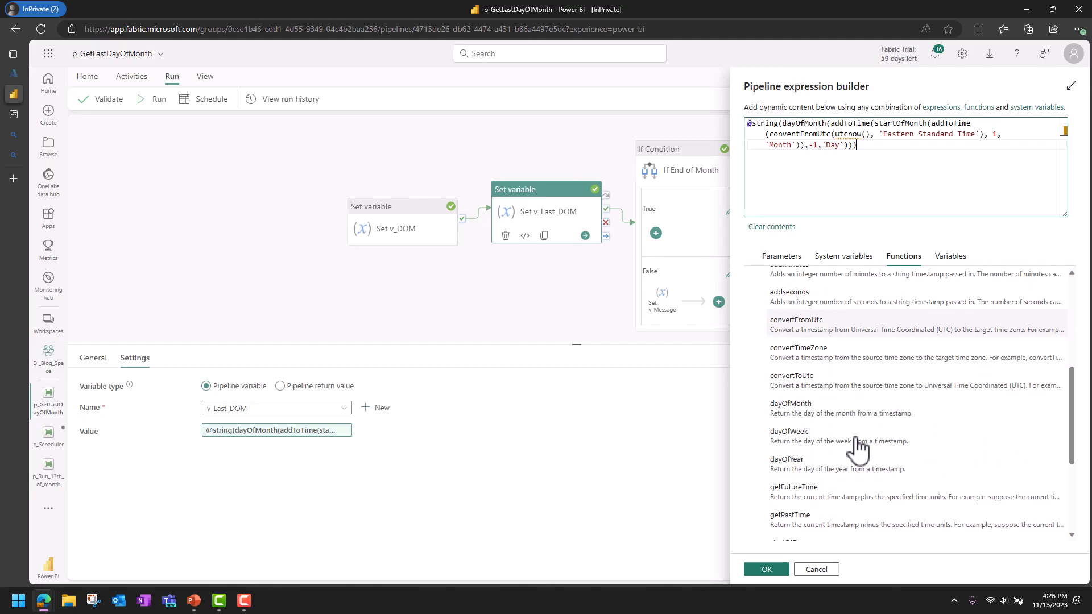
scroll(951, 432, "down", 1)
scroll(951, 433, "down", 1)
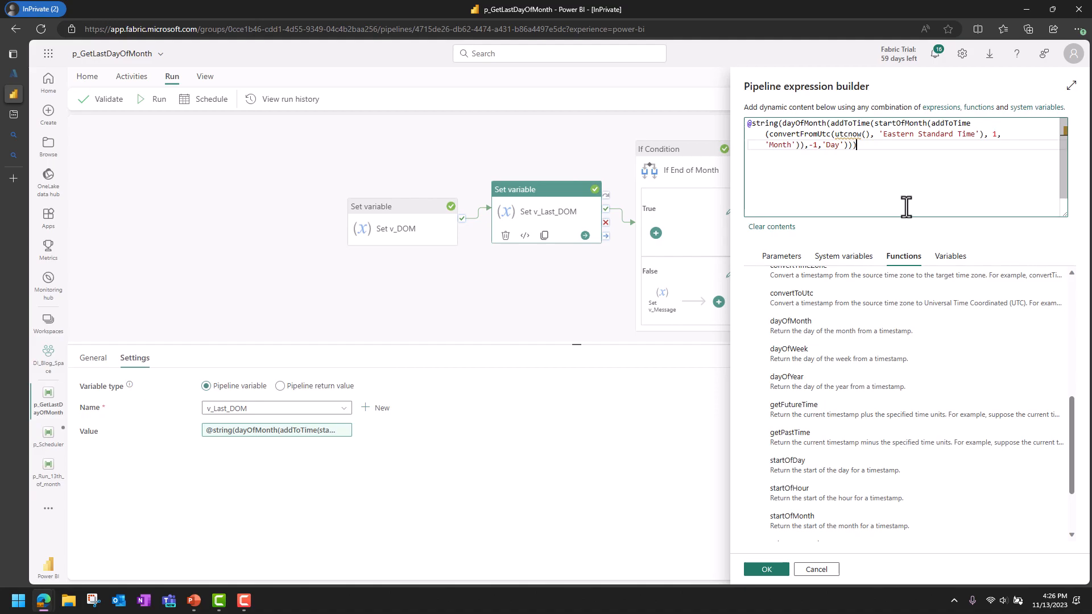
Step: Examine the inner part of the v_Last_DOM expression: startOfMonth around addToTime with the Eastern Standard Time conversion, 1 and 'Month'
double_click(943, 123)
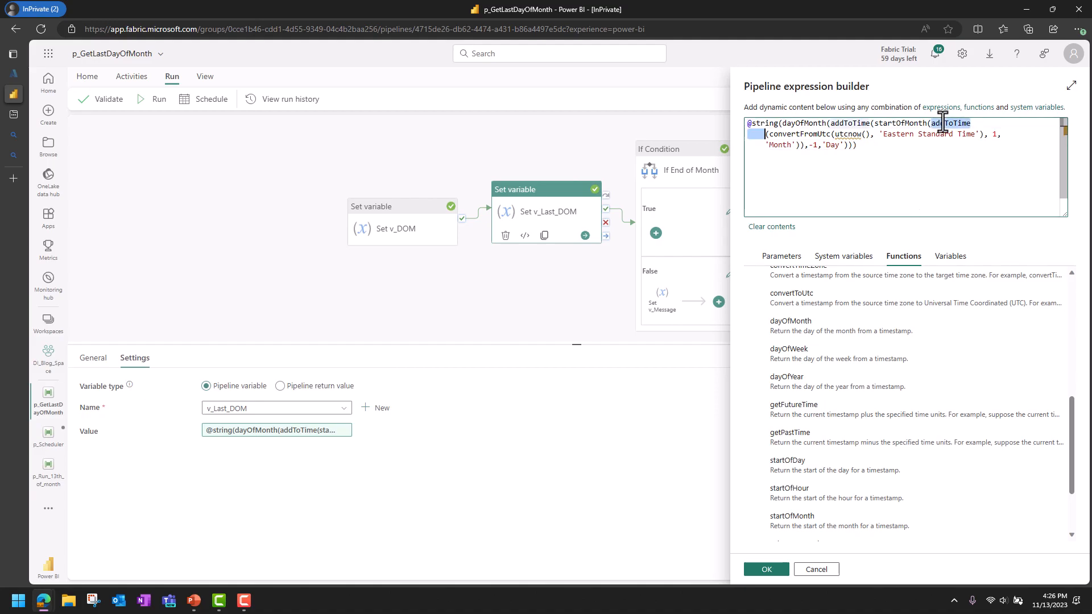
left_click(843, 135)
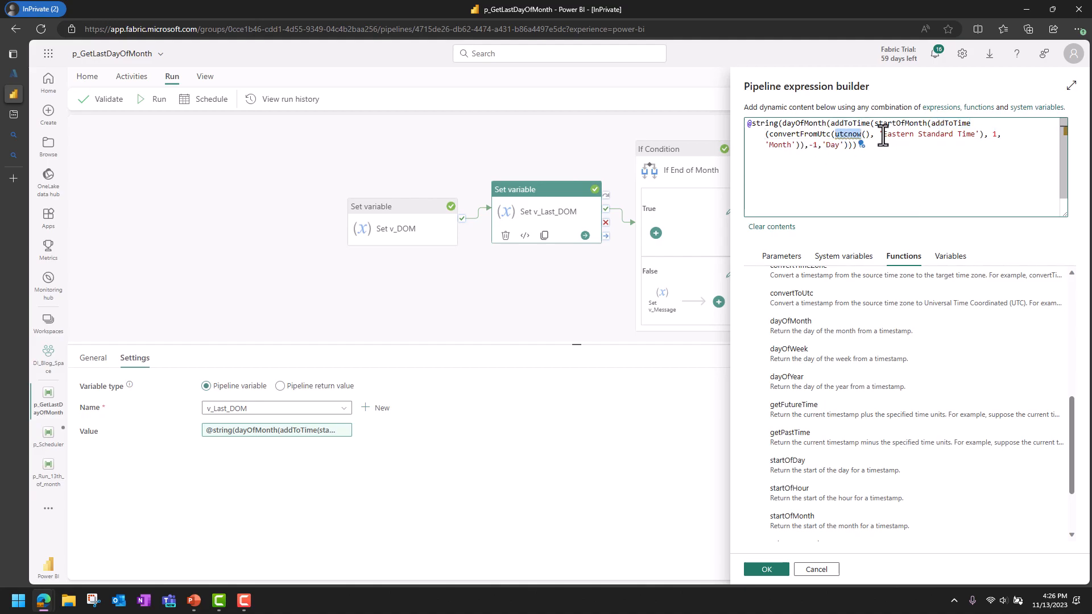
left_click_drag(884, 134, 973, 139)
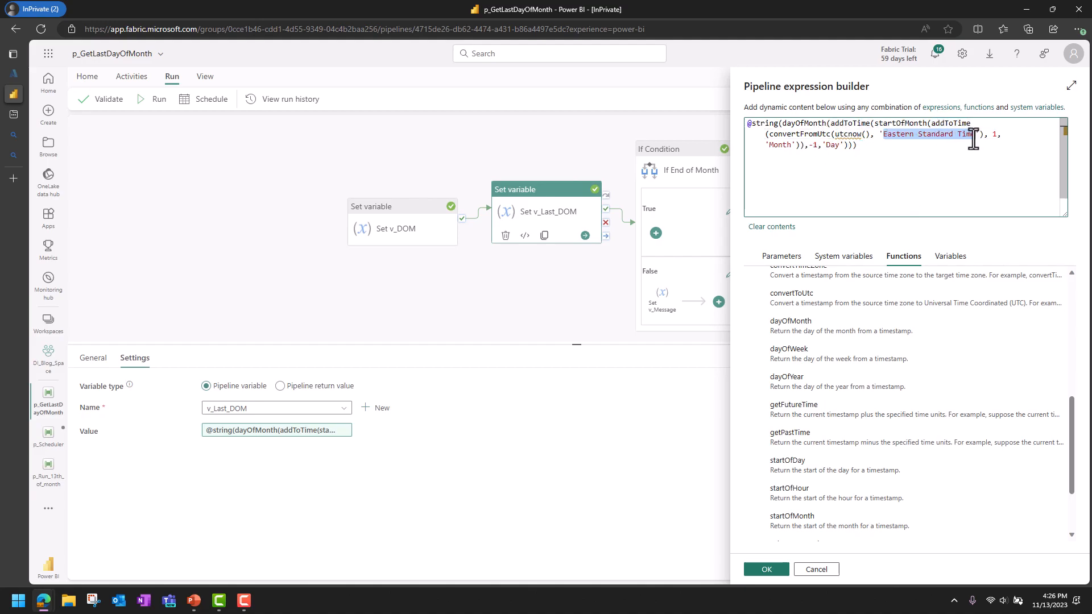
double_click(995, 135)
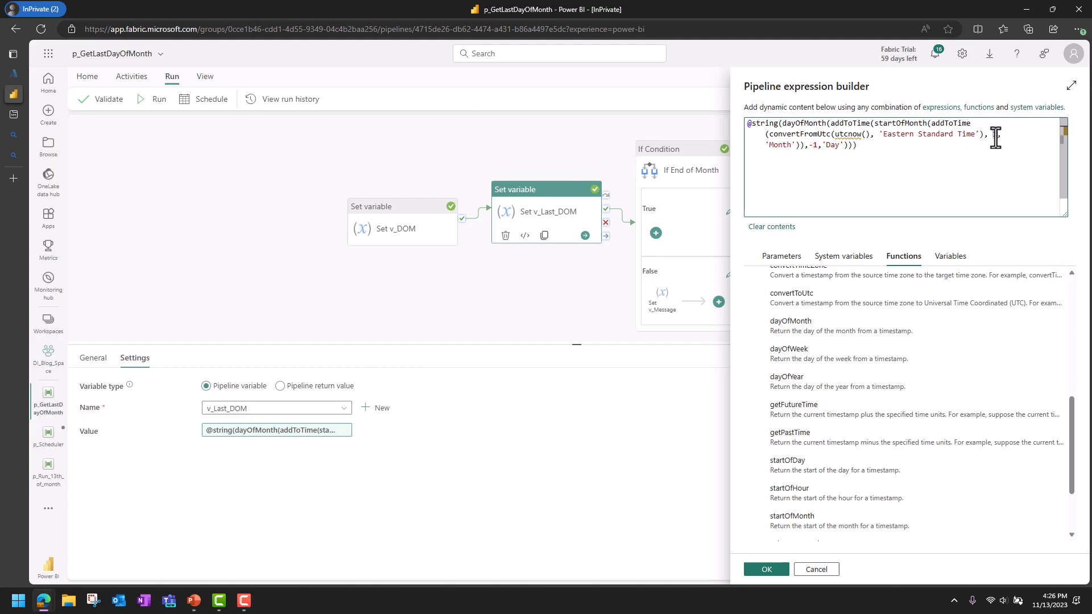
double_click(774, 146)
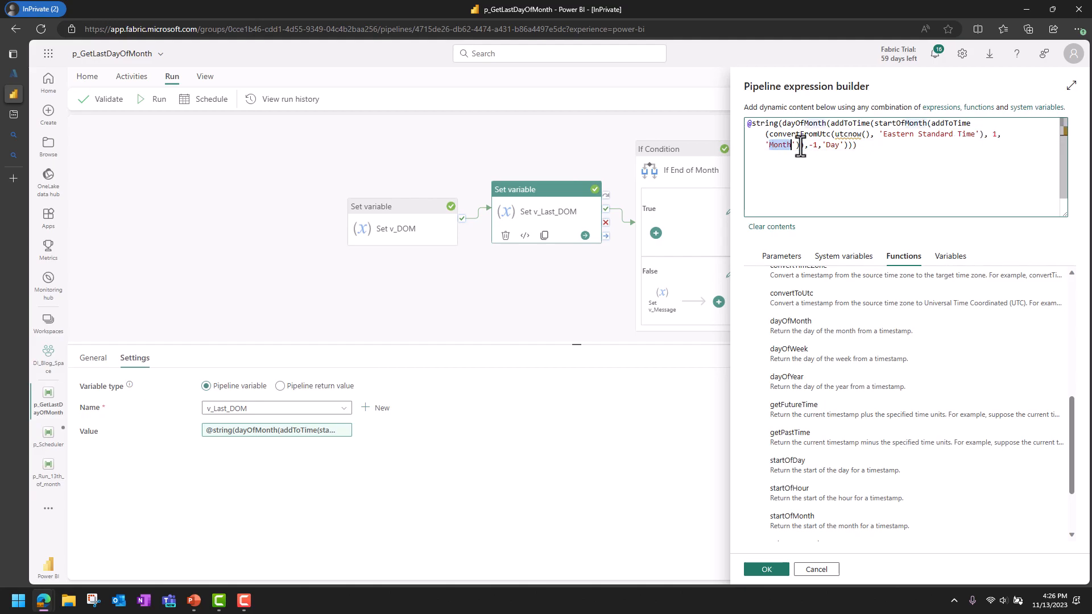
double_click(887, 124)
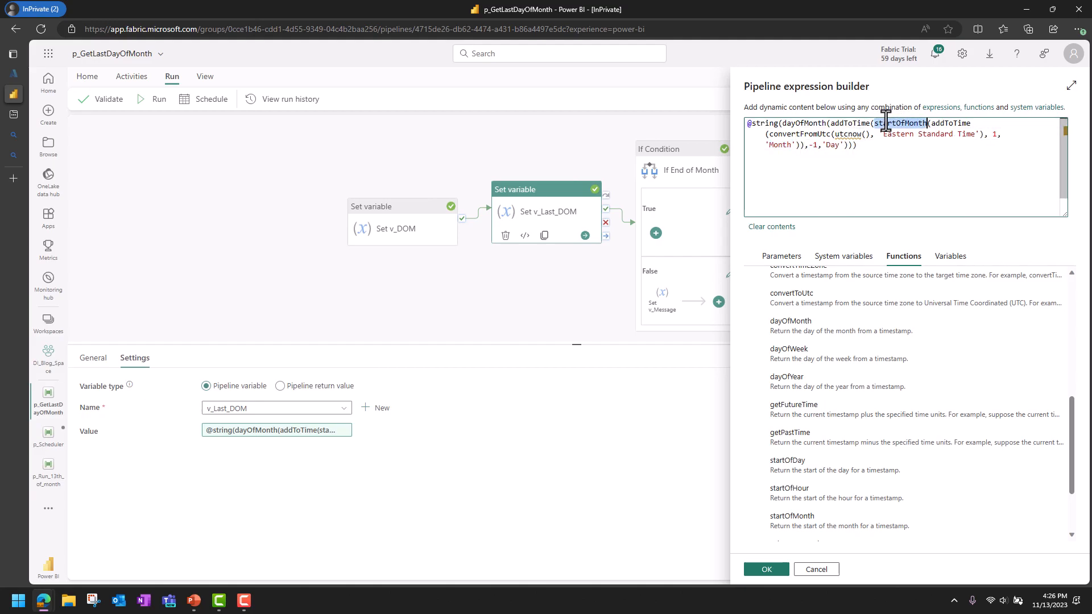
mouse_move(946, 130)
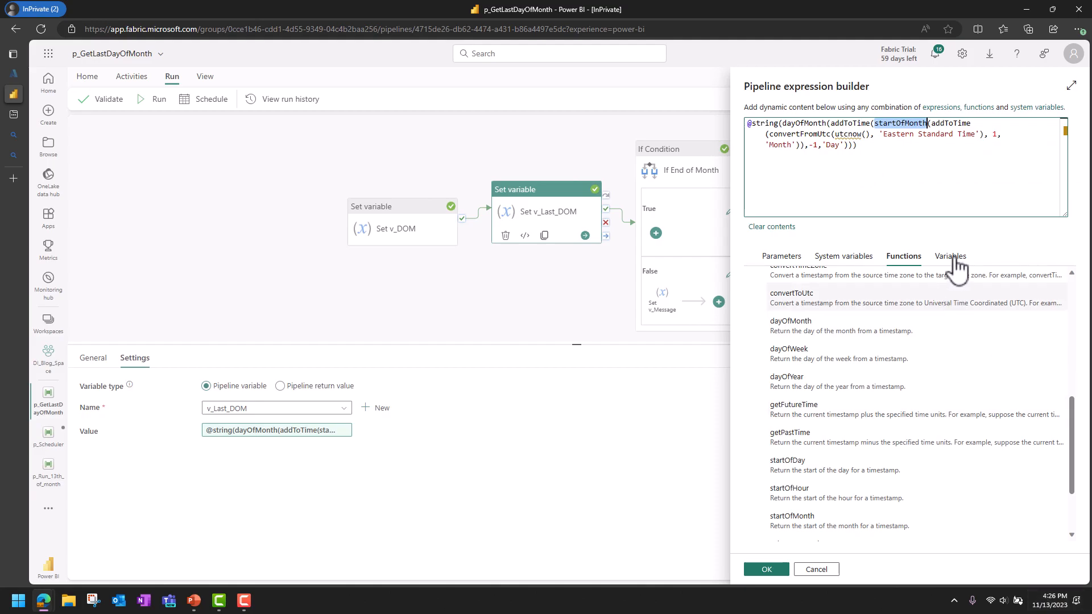
mouse_move(887, 130)
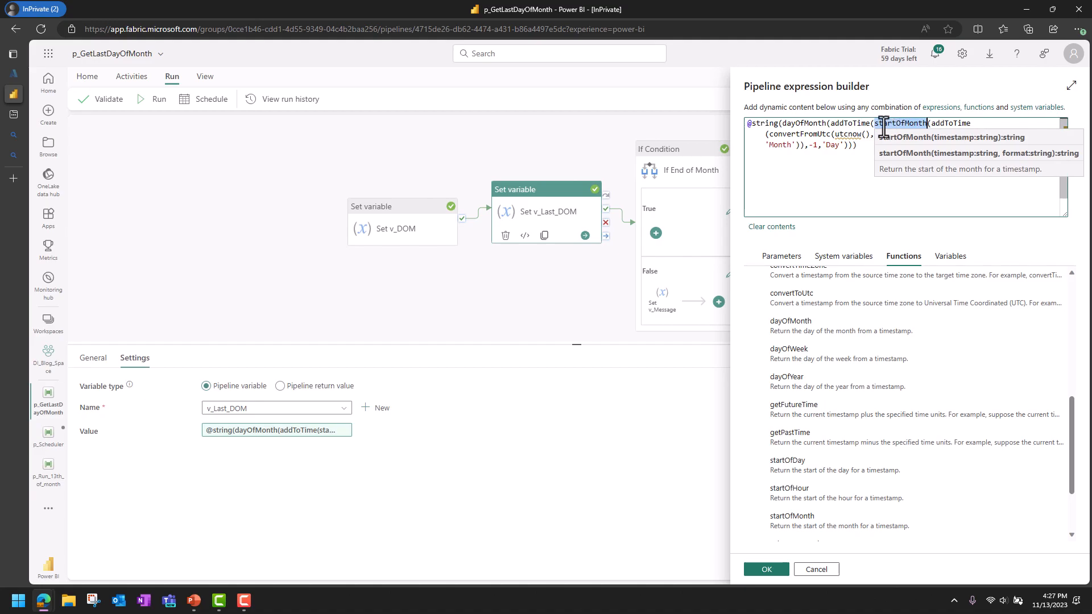
Step: Examine the outer addToTime with its -1 'Day' offset and the dayOfMonth wrapper, and close the expression unchanged
double_click(846, 126)
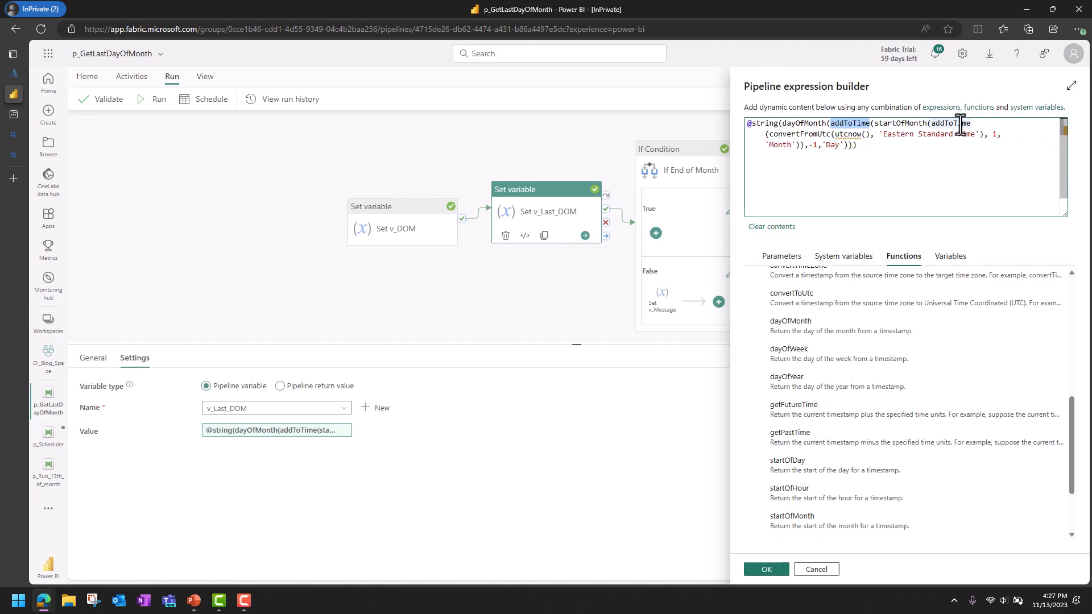
left_click_drag(808, 145, 815, 143)
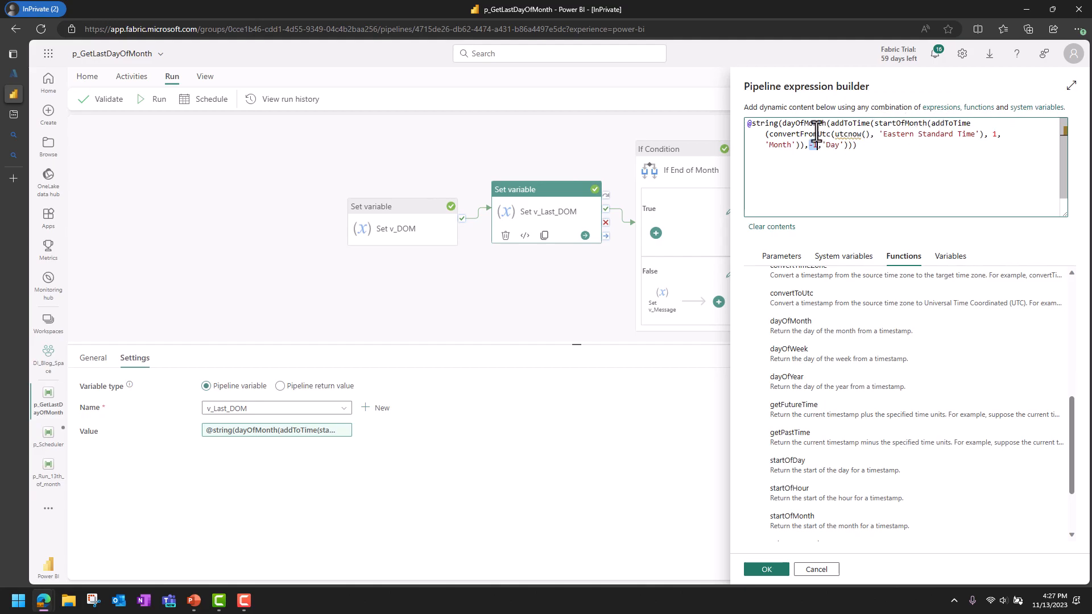
mouse_move(816, 135)
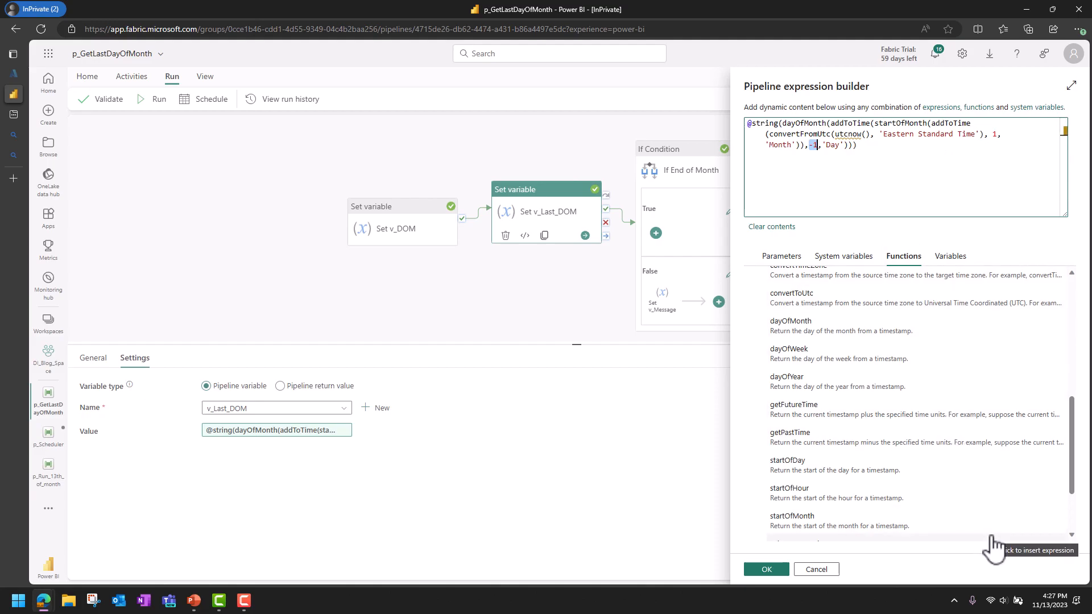
left_click(792, 125)
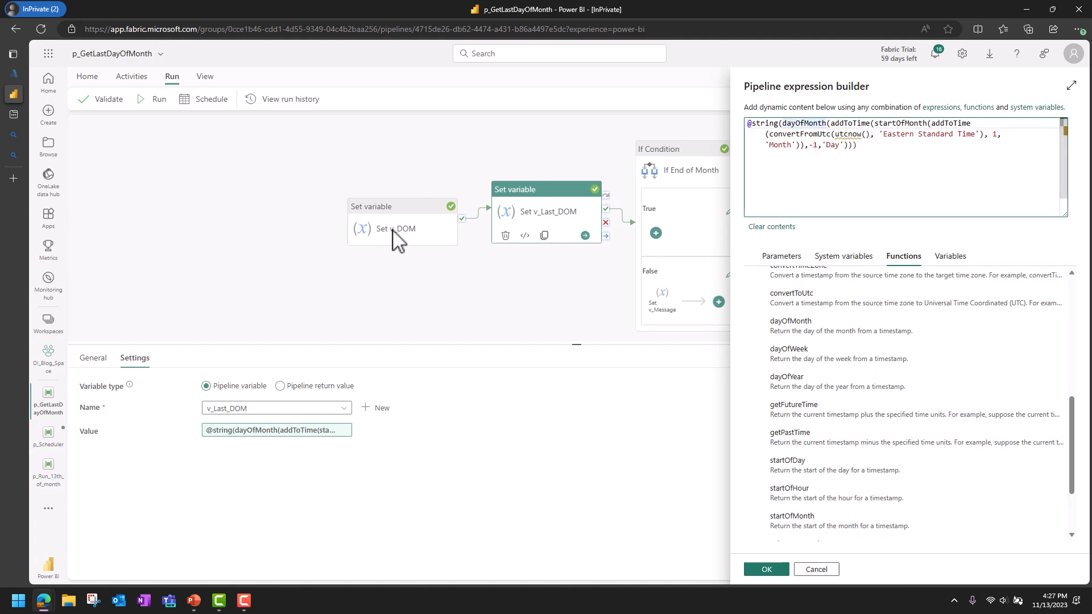
left_click(987, 198)
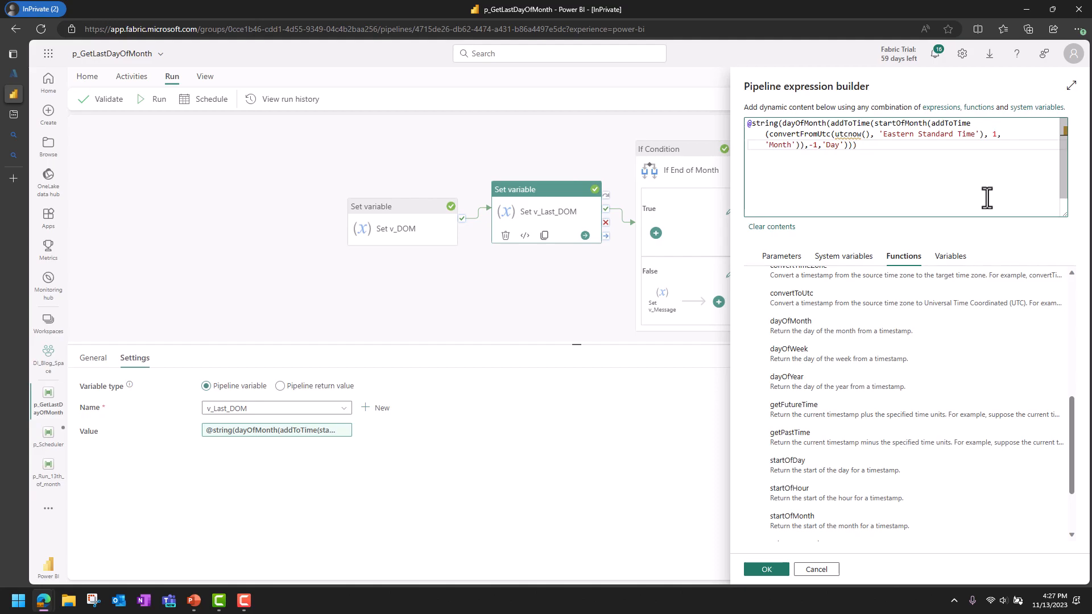
left_click(767, 570)
Step: Inspect the run outputs of the Set v_DOM and Set v_Last_DOM activities
left_click(421, 327)
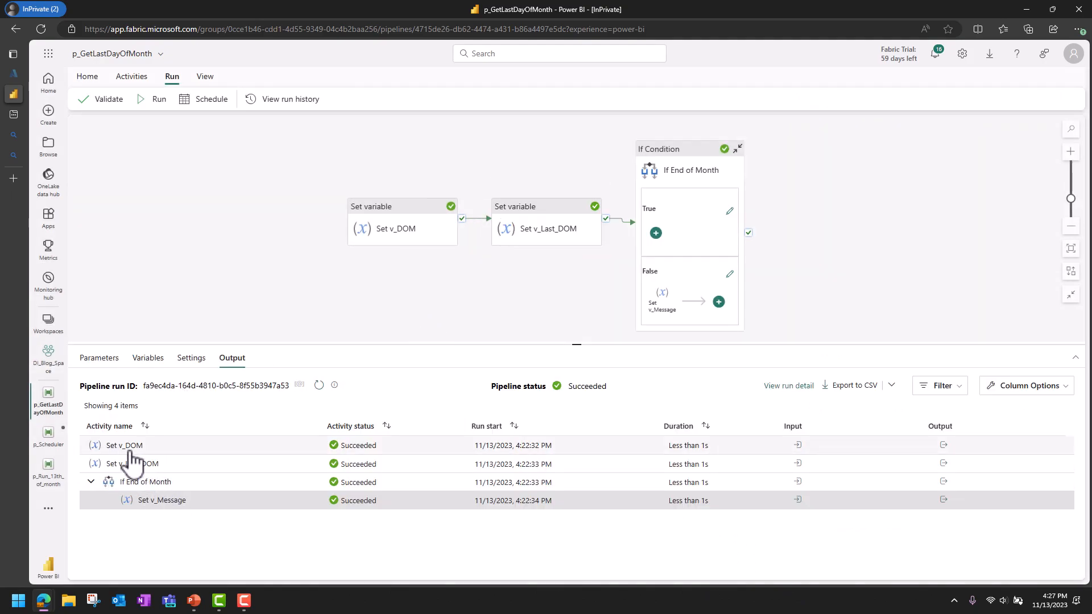
left_click(944, 446)
left_click(910, 546)
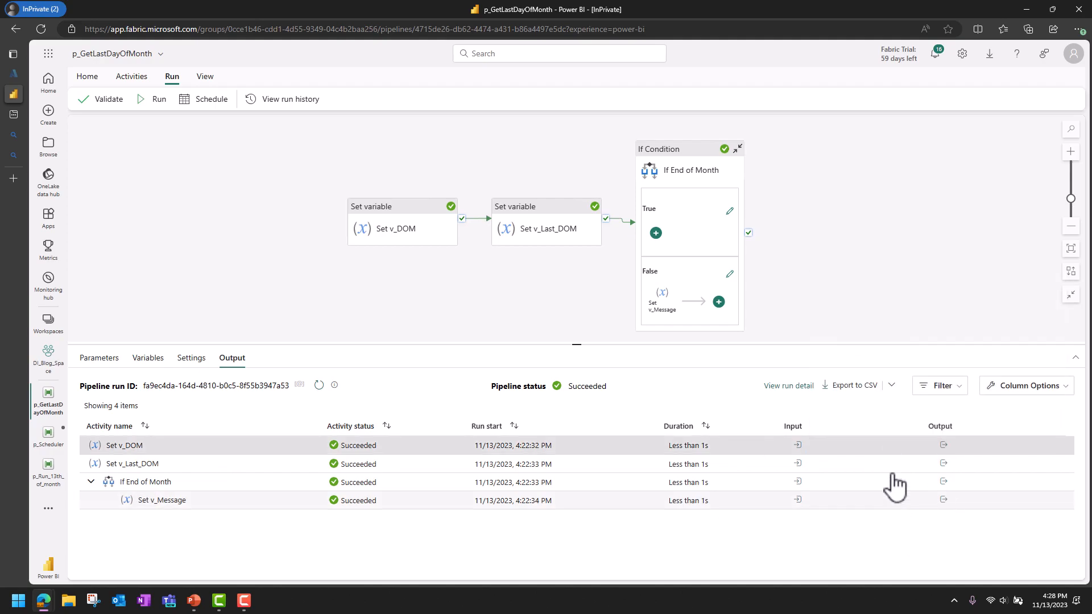
left_click(944, 463)
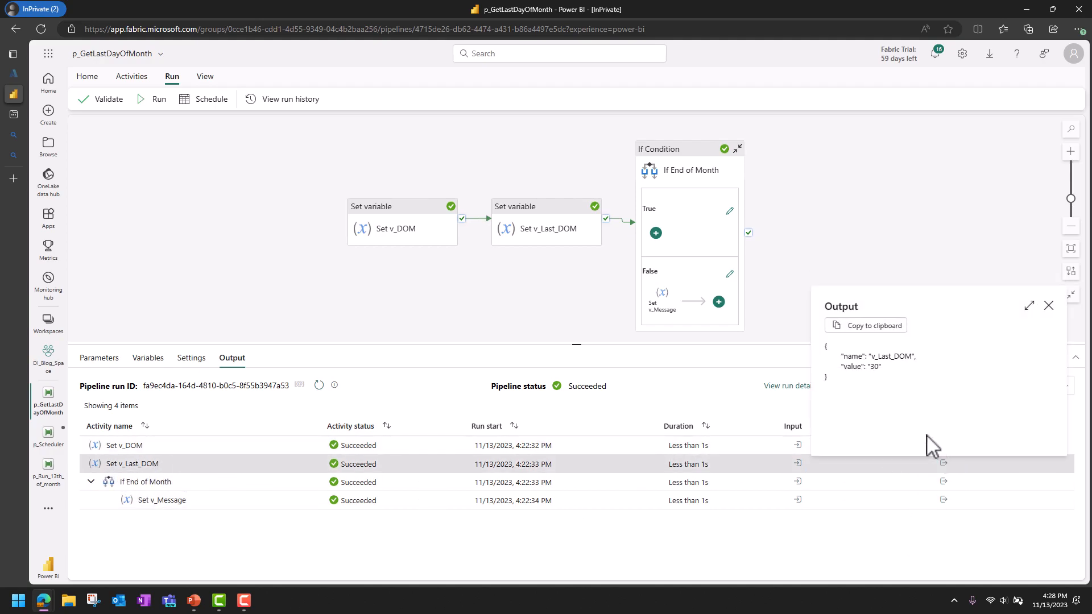
left_click(1014, 573)
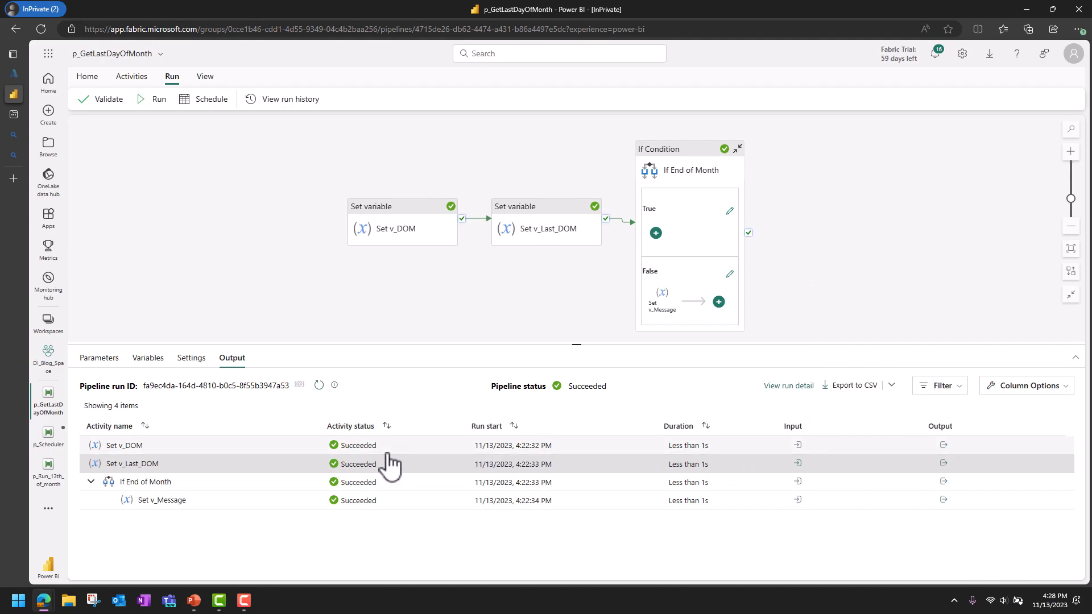
Step: Review the If End of Month condition expression comparing v_DOM with v_Last_DOM, and close it without changes
left_click(694, 165)
left_click(141, 362)
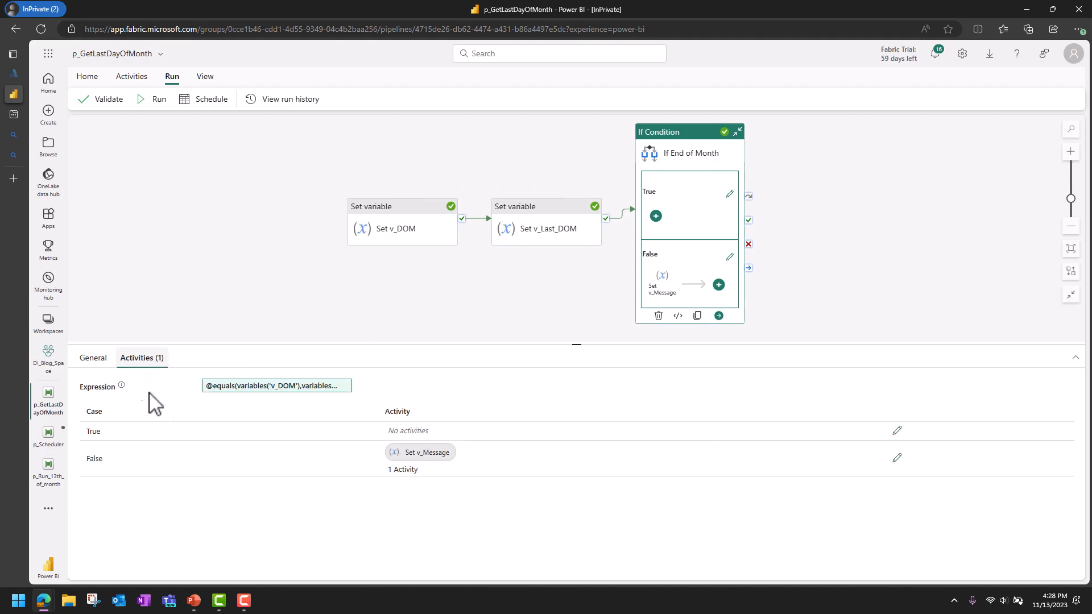
left_click(266, 387)
left_click(770, 122)
double_click(769, 122)
left_click(835, 126)
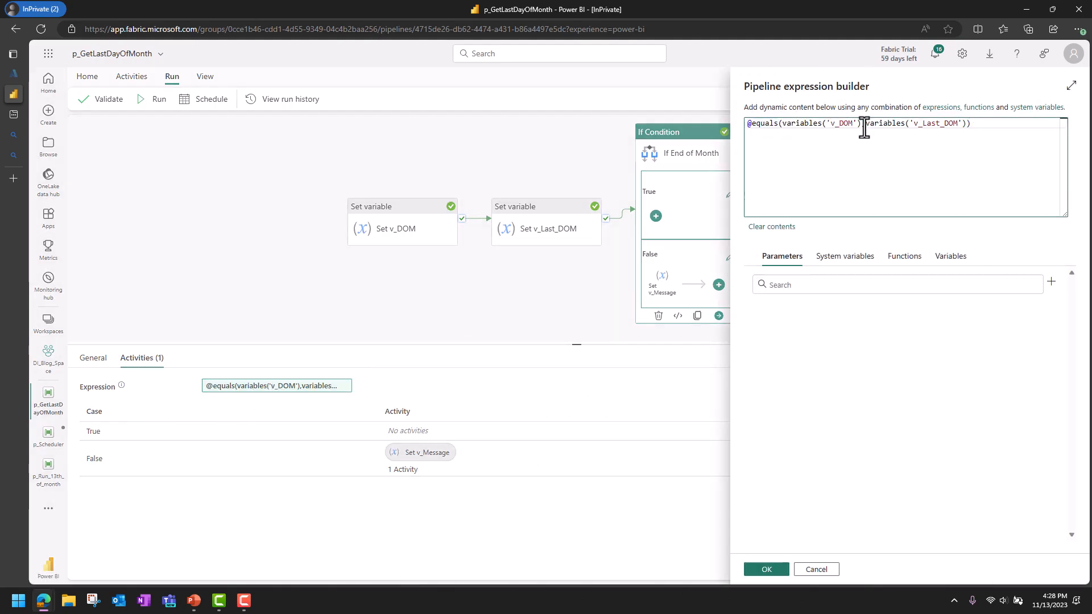
left_click_drag(860, 126, 785, 126)
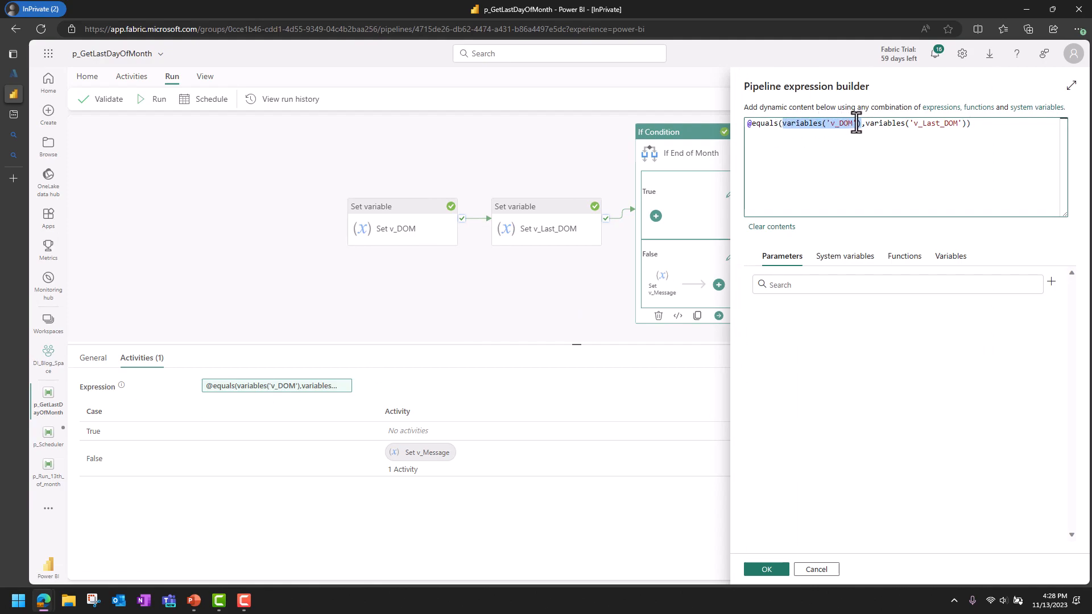
left_click_drag(866, 125, 965, 126)
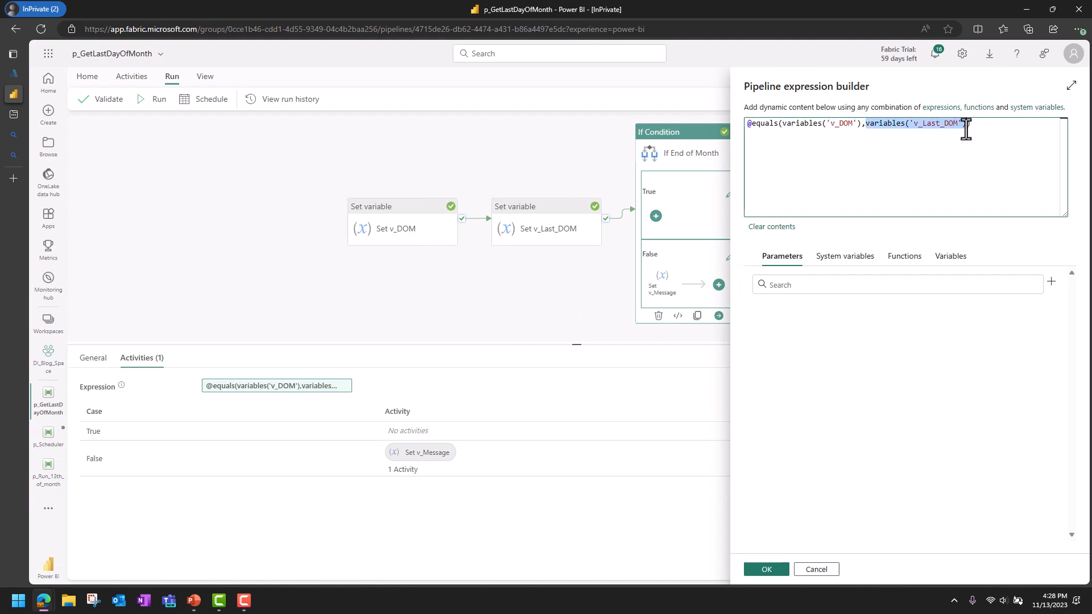
left_click(825, 571)
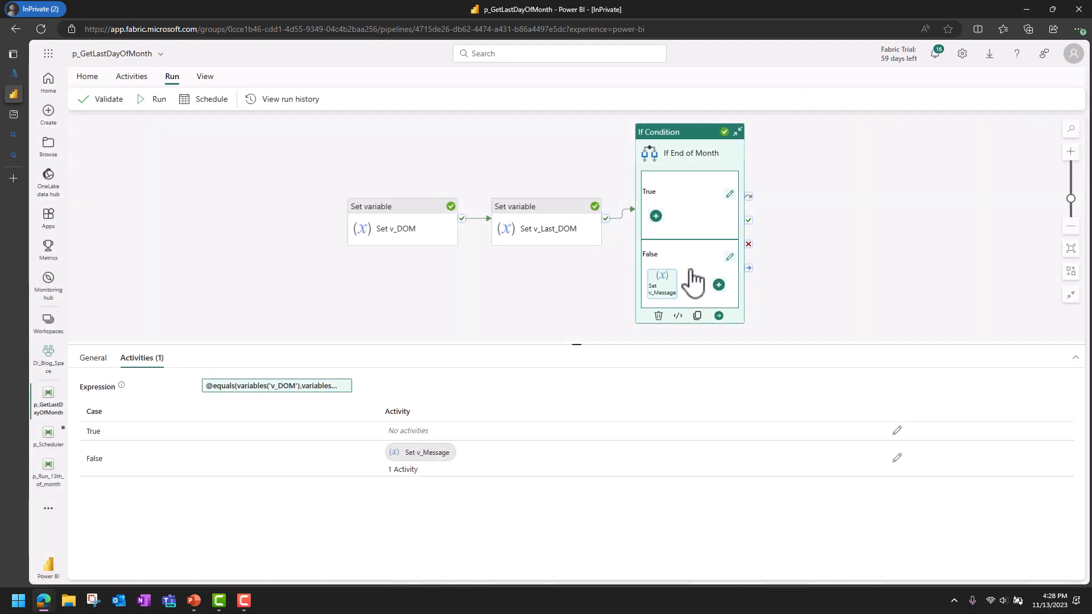
Step: Return to the pipeline's run output and inspect the output of the Set v_Message activity
left_click(449, 306)
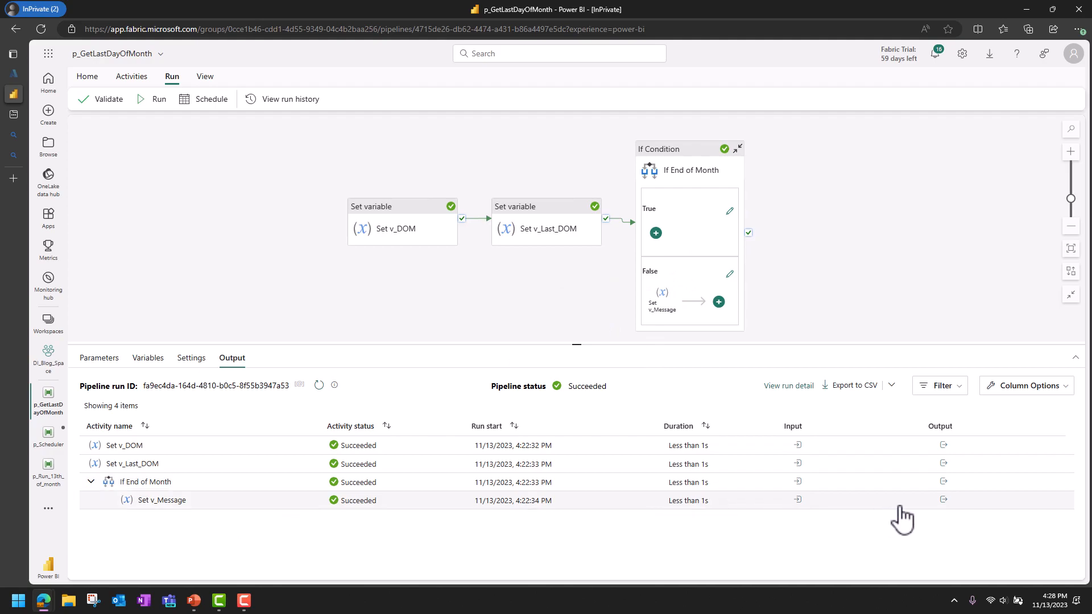
left_click(944, 500)
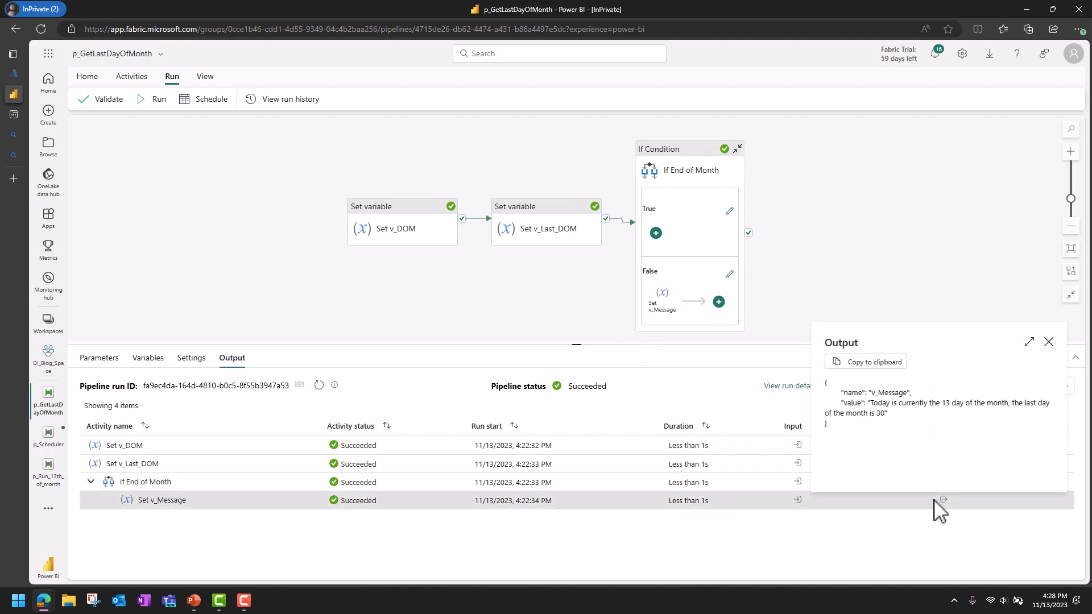
Step: Close the output details of the Set v_Message activity
left_click(1050, 343)
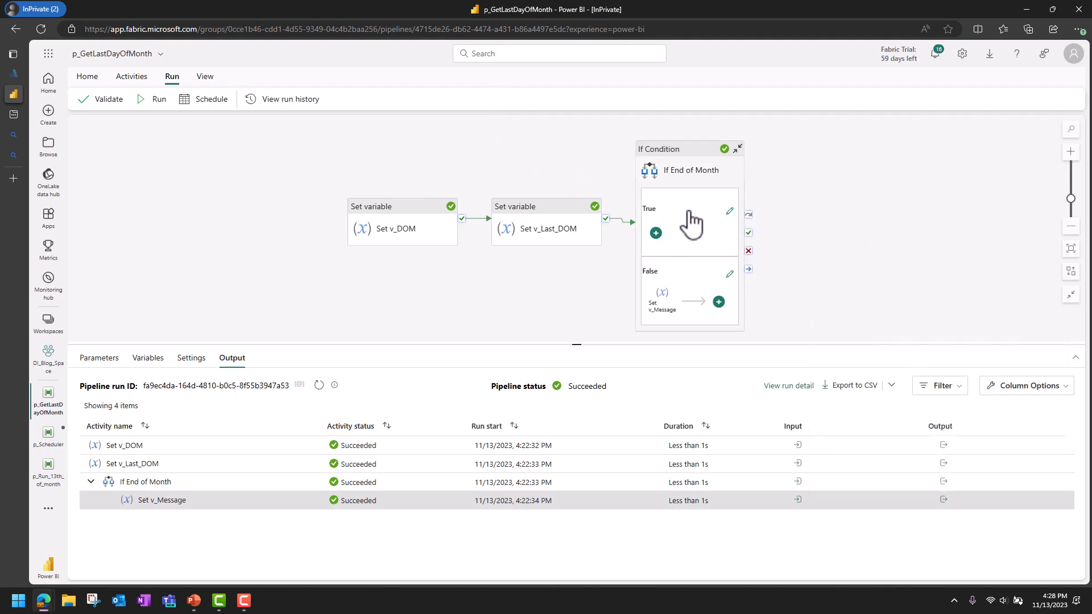
left_click_drag(826, 239, 763, 238)
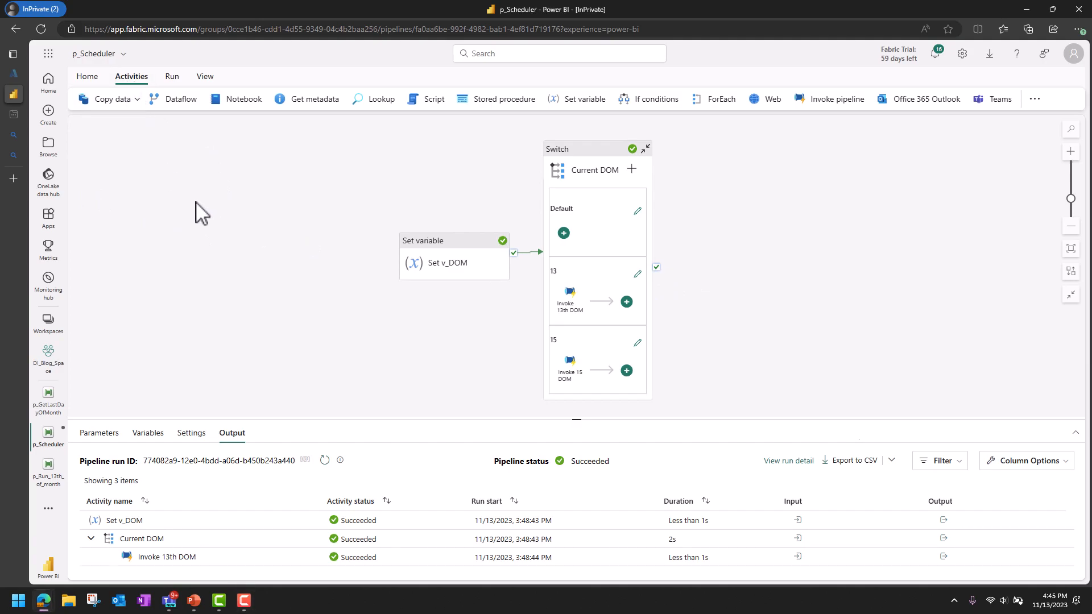
Step: Turn on the scheduled run for the p_Scheduler pipeline and set it to repeat Daily
left_click(88, 77)
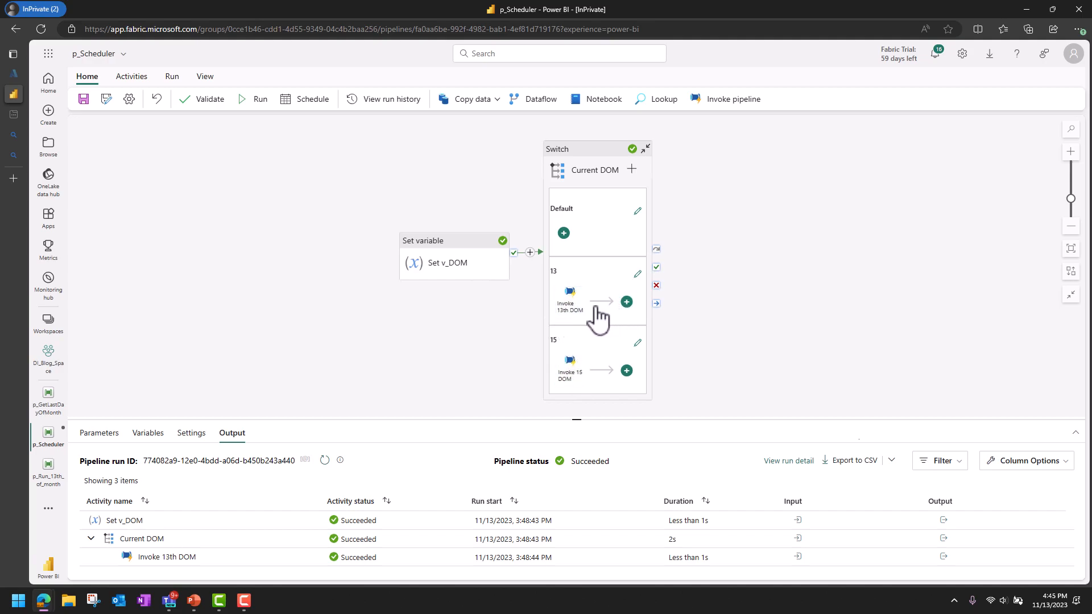
left_click(308, 104)
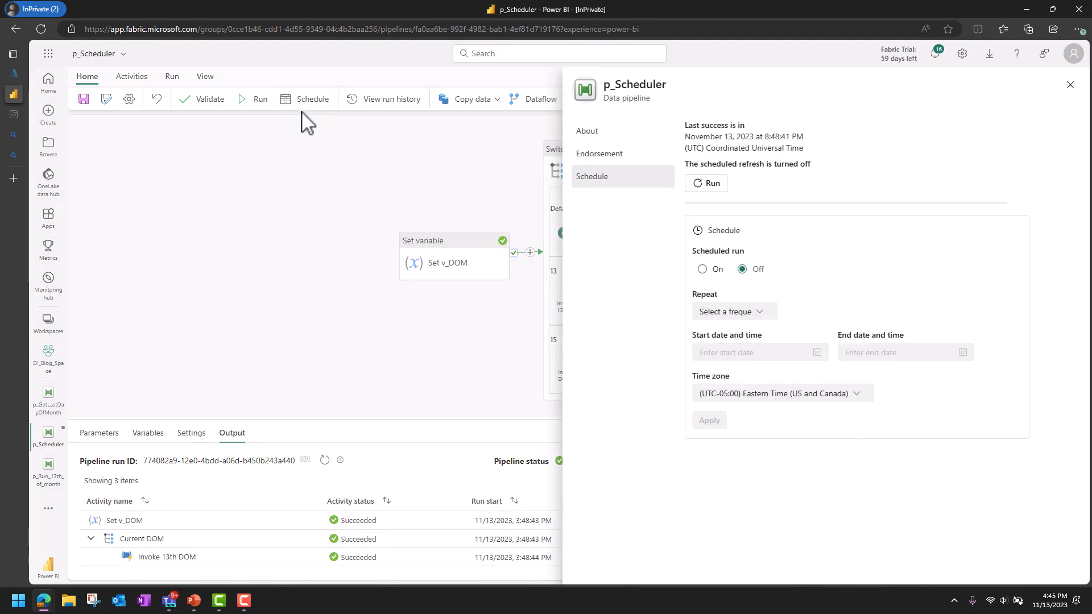
left_click(702, 269)
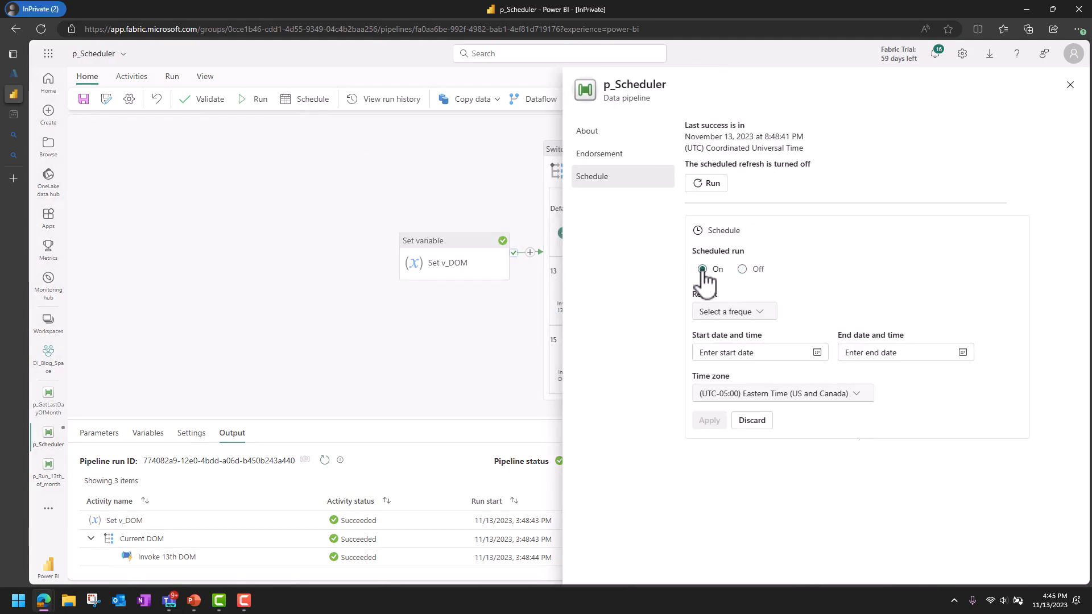
left_click(728, 311)
left_click(725, 369)
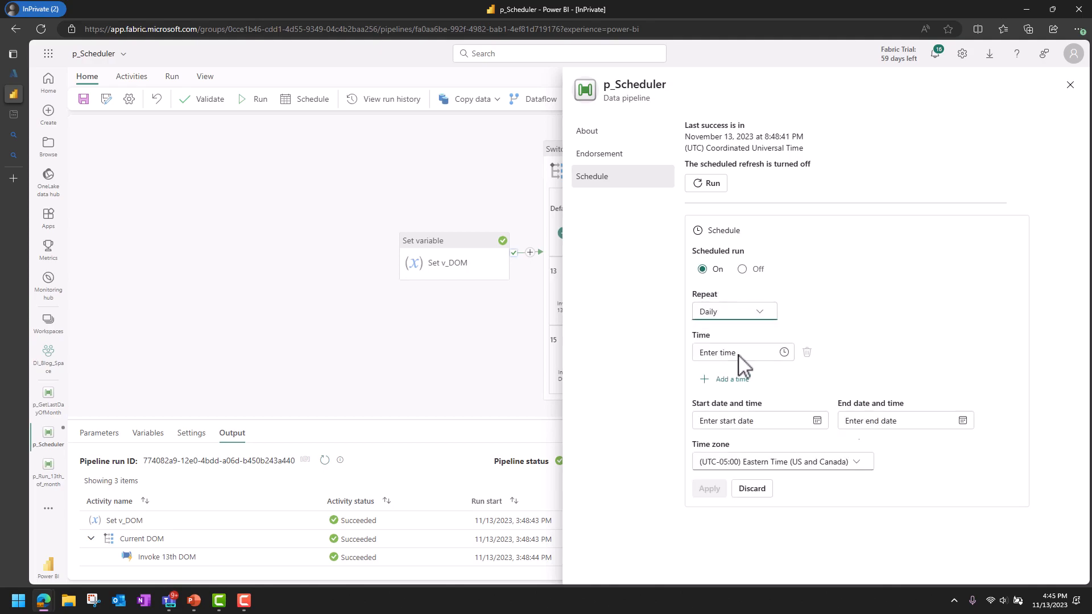
Step: Set the daily run time of the p_Scheduler schedule to 12:01 AM
left_click(784, 353)
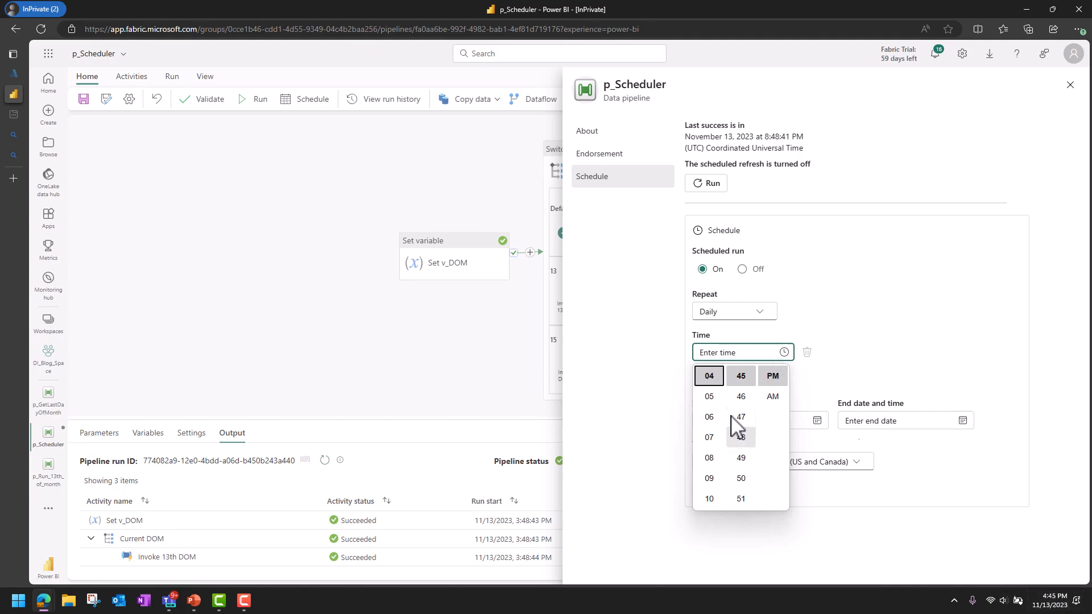
scroll(723, 410, "up", 2)
left_click(709, 402)
scroll(741, 398, "up", 6)
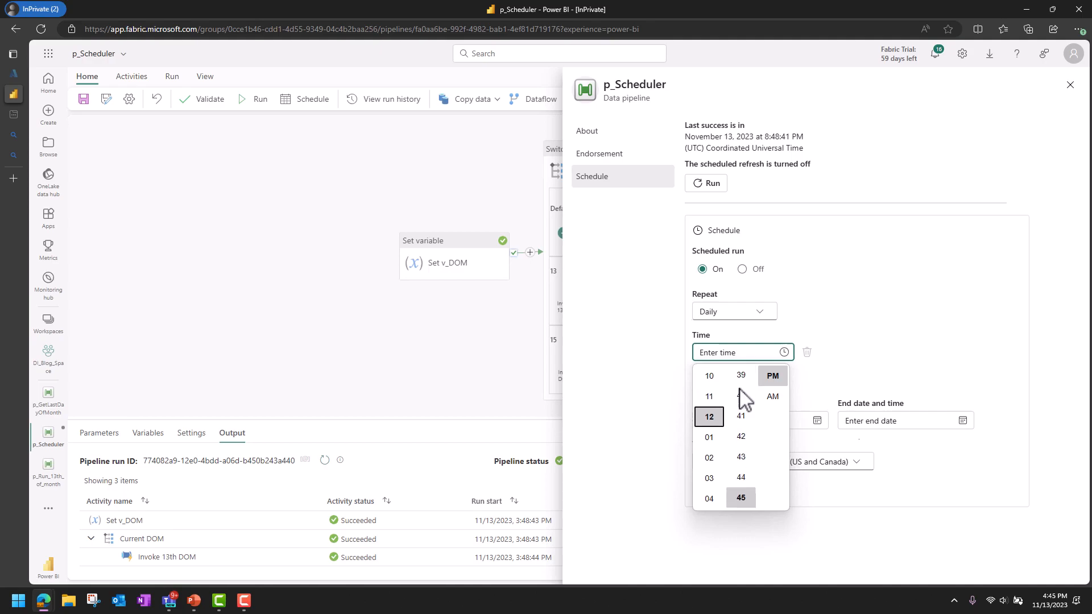
scroll(741, 398, "up", 8)
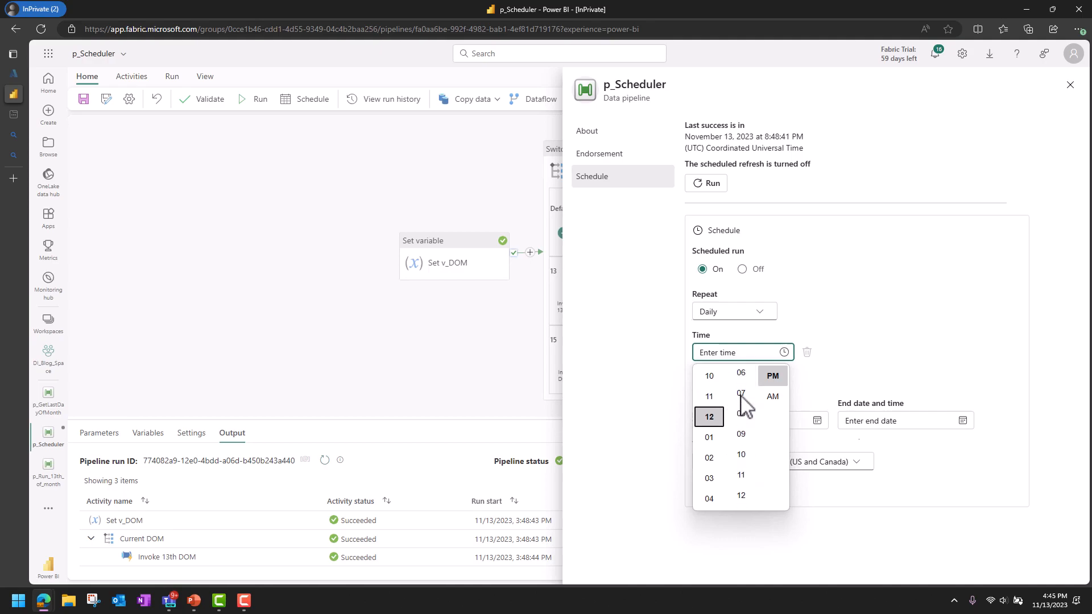
scroll(741, 404, "down", 3)
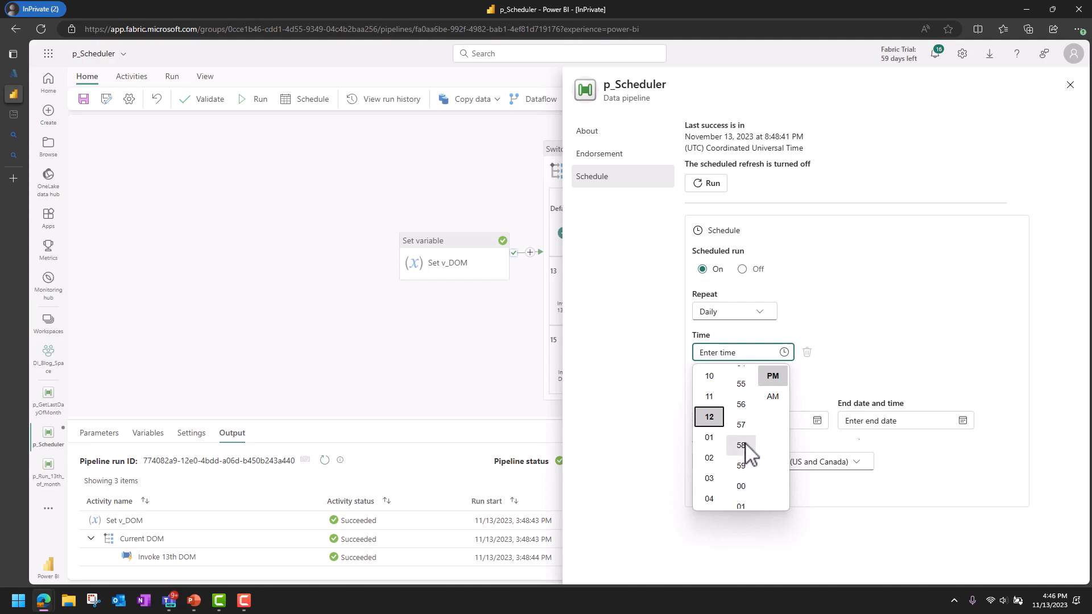
left_click(742, 499)
left_click(772, 396)
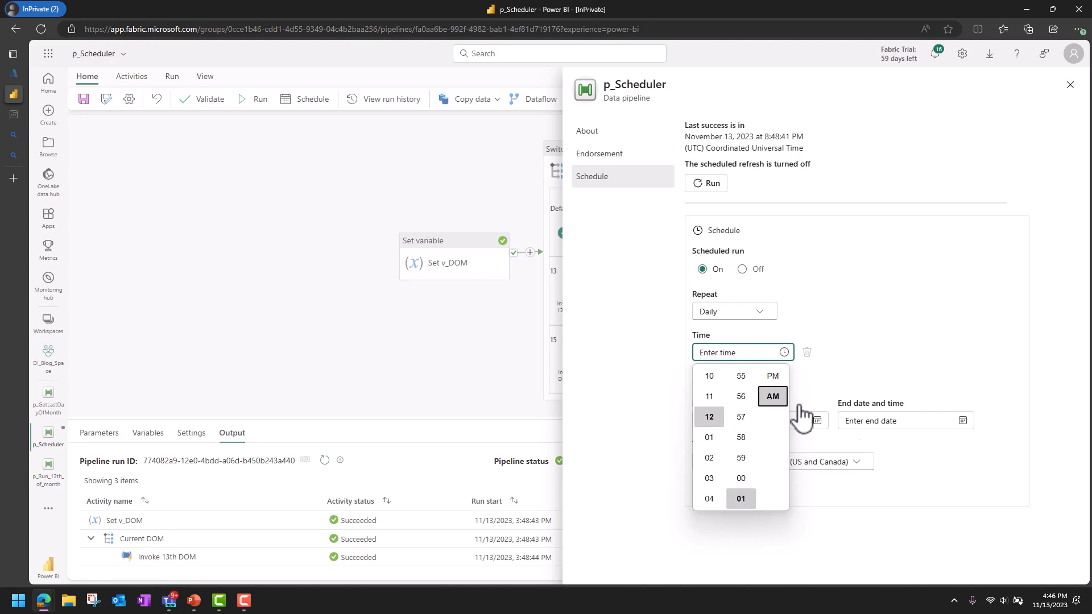
Step: Set the schedule's start date to 11/14/2023 and end date to 01/24/2024, and apply the schedule
left_click(817, 421)
left_click(739, 331)
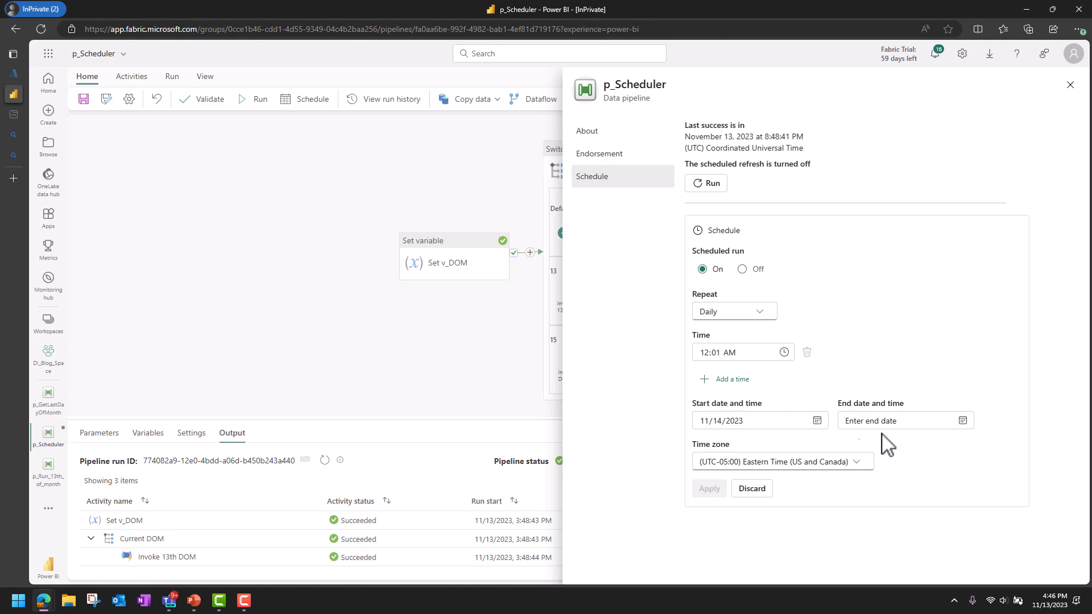
left_click(958, 422)
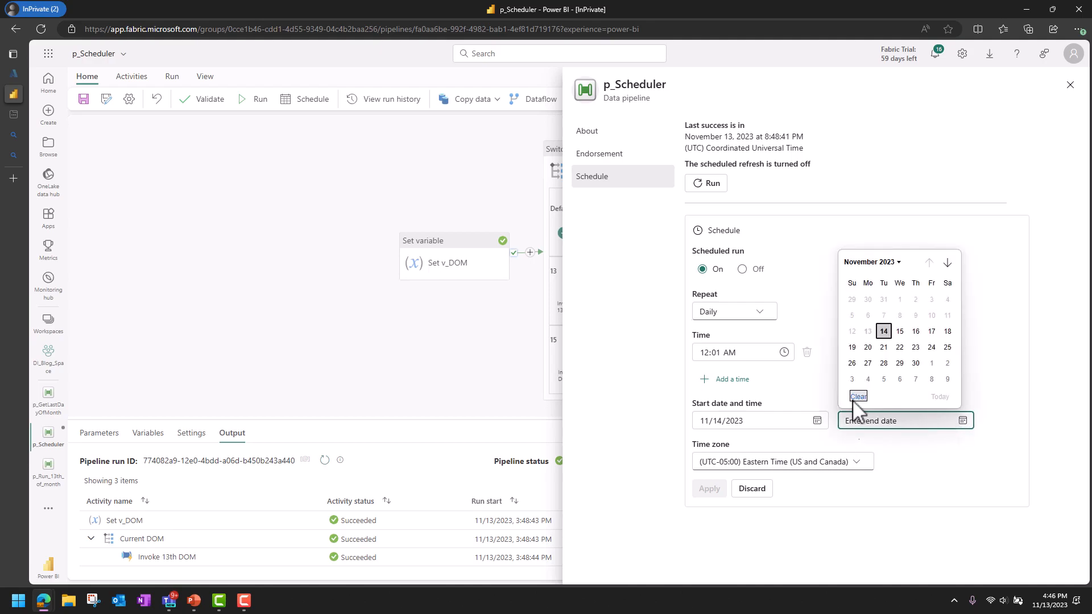
left_click(947, 262)
left_click(947, 262)
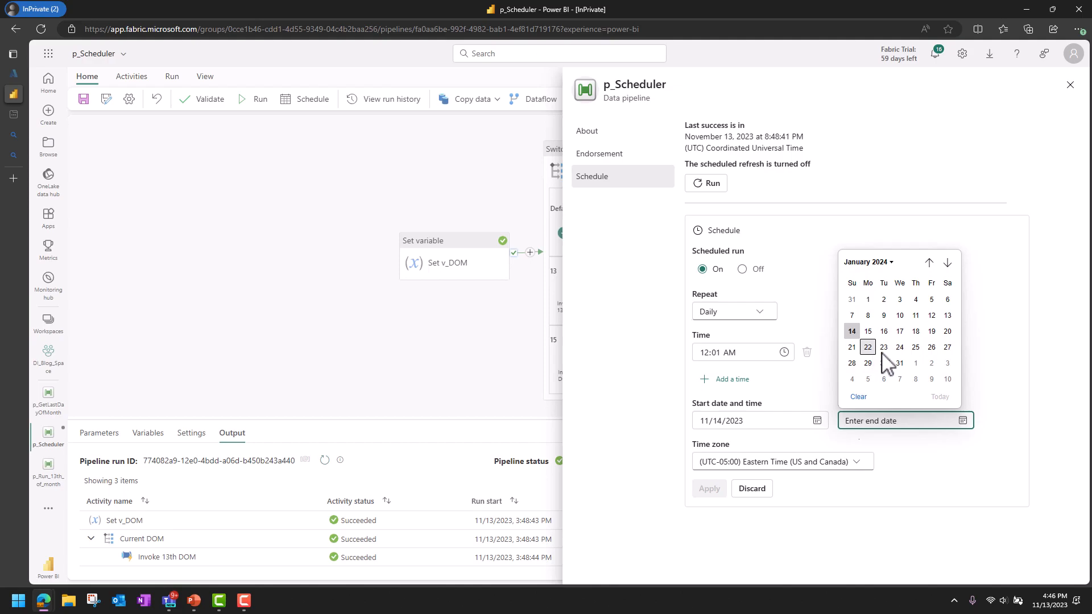
left_click(898, 349)
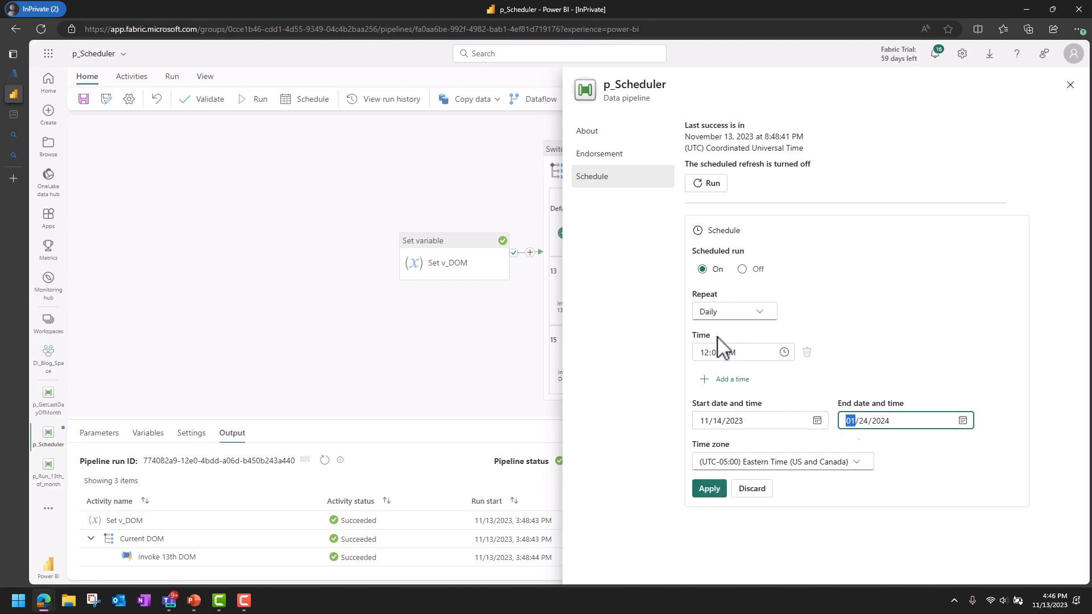
left_click(710, 492)
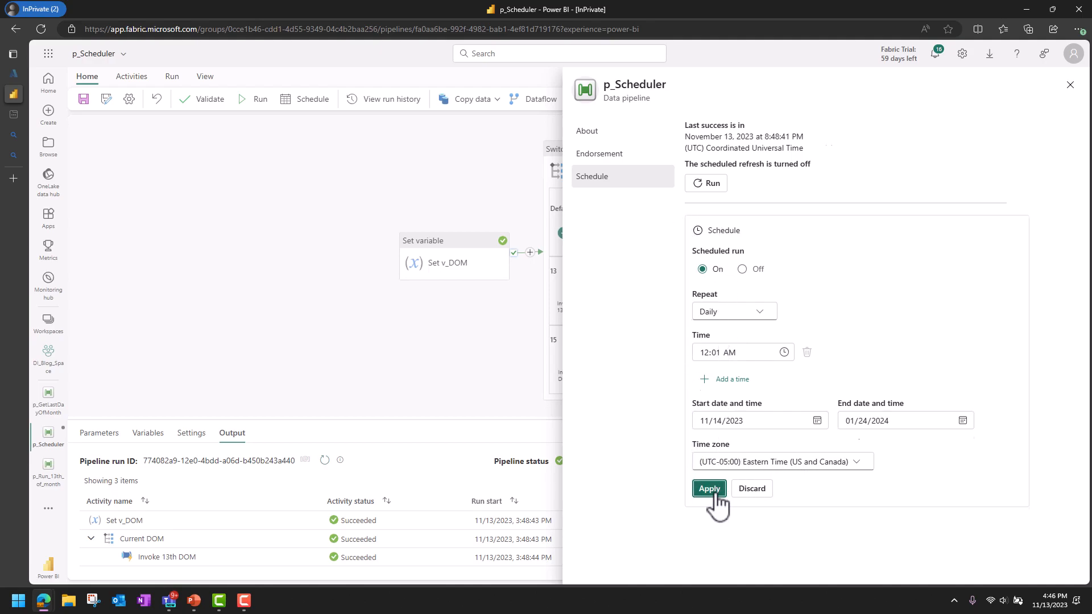